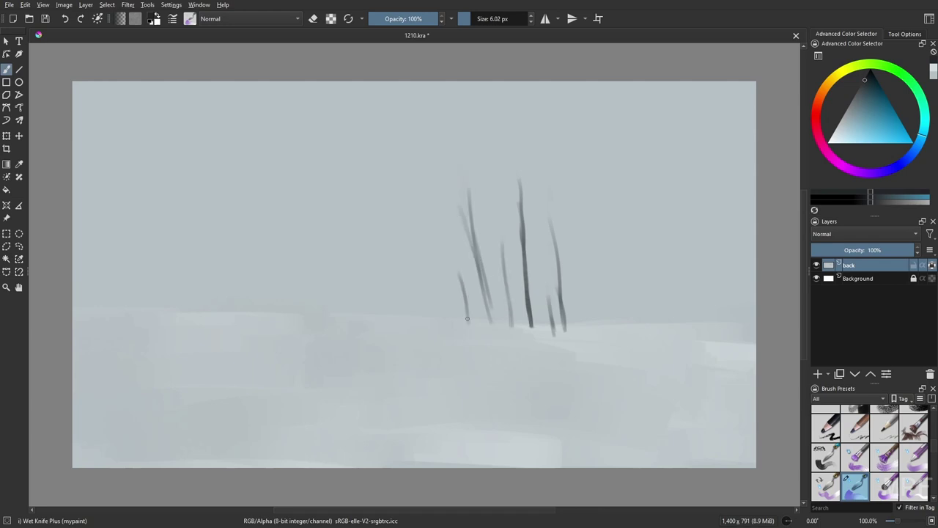
# Paint thin dark tree trunks with the 6.02 px brush along the snow line, filling the right half of the canvas up into the sky.
pyautogui.moveTo(468, 322); pyautogui.dragTo(433, 208)
pyautogui.moveTo(613, 338); pyautogui.dragTo(606, 249)
pyautogui.moveTo(584, 360); pyautogui.dragTo(588, 233)
pyautogui.moveTo(549, 354); pyautogui.dragTo(541, 261)
pyautogui.moveTo(631, 346); pyautogui.dragTo(628, 262)
pyautogui.moveTo(682, 349); pyautogui.dragTo(670, 212)
pyautogui.moveTo(631, 254); pyautogui.dragTo(676, 394)
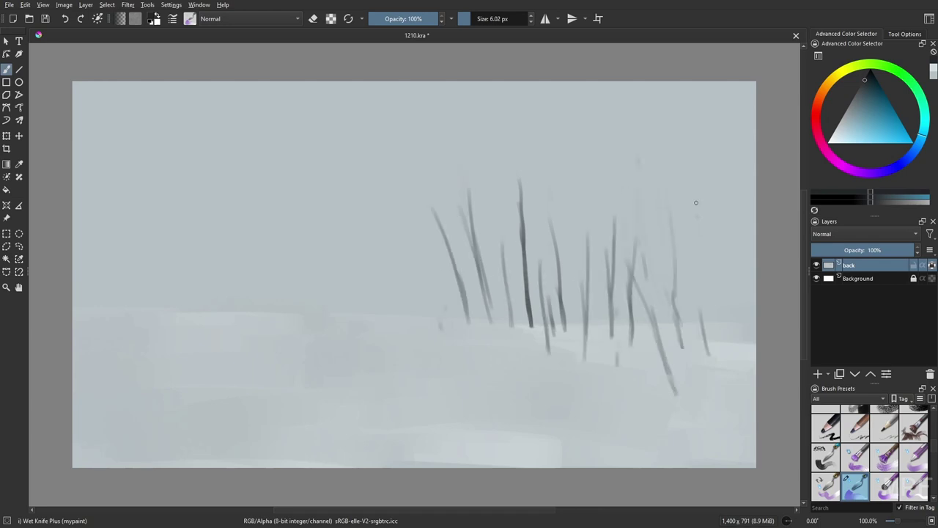
pyautogui.moveTo(698, 171); pyautogui.dragTo(699, 293)
pyautogui.moveTo(685, 249); pyautogui.dragTo(708, 355)
pyautogui.moveTo(544, 143); pyautogui.dragTo(566, 204)
pyautogui.moveTo(572, 99); pyautogui.dragTo(572, 140)
pyautogui.moveTo(500, 148); pyautogui.dragTo(519, 225)
pyautogui.moveTo(405, 273); pyautogui.dragTo(423, 330)
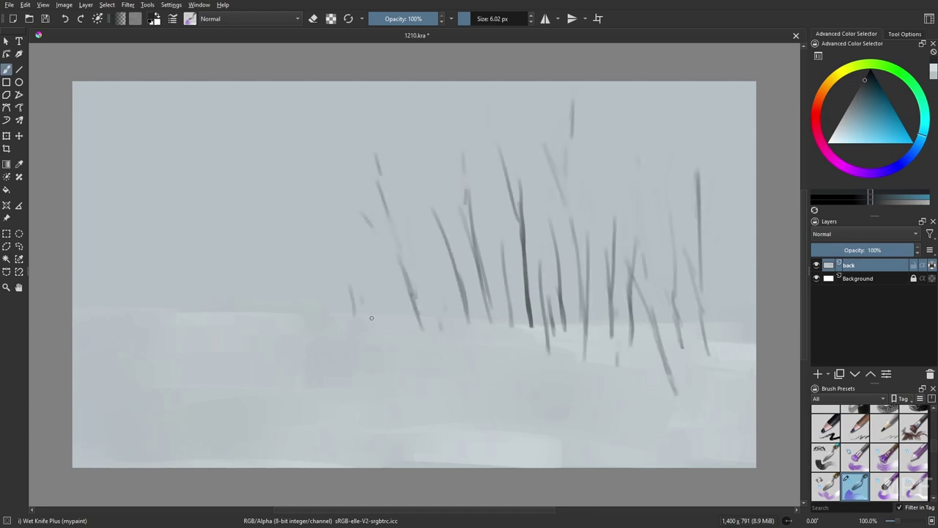
# Paint fainter, shorter tree trunks along the horizon across the left and middle of the snowy scene.
pyautogui.moveTo(341, 251); pyautogui.dragTo(331, 317)
pyautogui.moveTo(302, 246); pyautogui.dragTo(295, 323)
pyautogui.moveTo(317, 117); pyautogui.dragTo(300, 246)
pyautogui.moveTo(261, 294); pyautogui.dragTo(255, 317)
pyautogui.moveTo(280, 265); pyautogui.dragTo(275, 331)
pyautogui.moveTo(318, 286); pyautogui.dragTo(314, 338)
pyautogui.moveTo(418, 190); pyautogui.dragTo(402, 337)
pyautogui.moveTo(444, 317)
pyautogui.mouseDown()
pyautogui.moveTo(440, 338)
pyautogui.moveTo(437, 307)
pyautogui.mouseUp()
# Paint lower trunks in front of the right-hand trees and sketch fallen branches lying on the snow beneath them.
pyautogui.moveTo(496, 331); pyautogui.dragTo(504, 243)
pyautogui.moveTo(566, 360); pyautogui.dragTo(570, 260)
pyautogui.moveTo(736, 374); pyautogui.dragTo(737, 285)
pyautogui.moveTo(692, 377); pyautogui.dragTo(689, 302)
pyautogui.moveTo(714, 413); pyautogui.dragTo(707, 391)
pyautogui.moveTo(608, 410)
pyautogui.mouseDown()
pyautogui.moveTo(637, 377)
pyautogui.moveTo(683, 380)
pyautogui.mouseUp()
pyautogui.moveTo(569, 382); pyautogui.dragTo(592, 386)
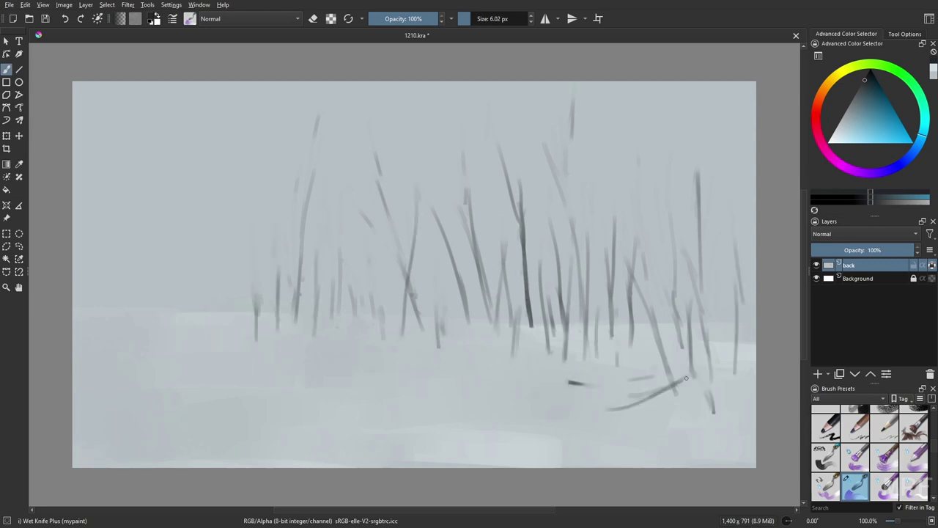
# Add trunks near the right edge, extend upper trunks into the sky, and paint one tall trunk at the far left.
pyautogui.moveTo(736, 331); pyautogui.dragTo(748, 405)
pyautogui.moveTo(723, 220); pyautogui.dragTo(722, 302)
pyautogui.moveTo(659, 132); pyautogui.dragTo(664, 226)
pyautogui.moveTo(686, 157); pyautogui.dragTo(688, 218)
pyautogui.moveTo(182, 126); pyautogui.dragTo(192, 275)
# Mirror the canvas view and paint trunks from the middle of the horizon toward the sparse right side.
pyautogui.press('m')
pyautogui.moveTo(603, 170); pyautogui.dragTo(604, 223)
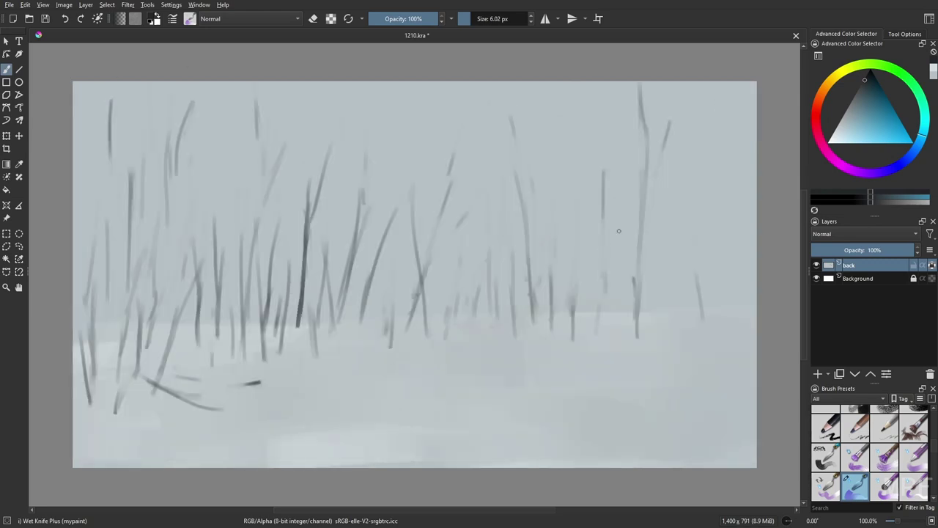
pyautogui.moveTo(368, 283); pyautogui.dragTo(364, 335)
pyautogui.moveTo(469, 240); pyautogui.dragTo(460, 355)
pyautogui.moveTo(565, 189); pyautogui.dragTo(560, 346)
pyautogui.moveTo(608, 229); pyautogui.dragTo(617, 362)
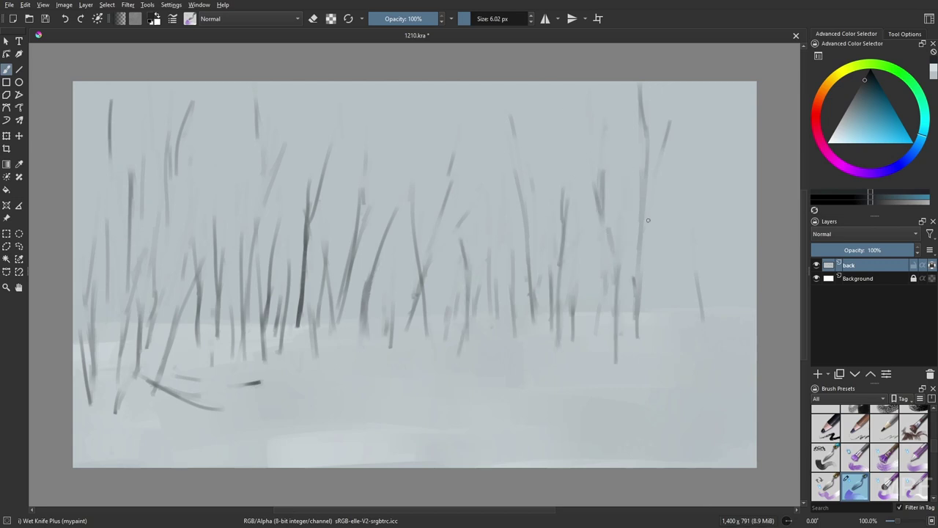
# Fill the sparse right edge of the mirrored view with tall and leaning tree trunks.
pyautogui.moveTo(673, 245); pyautogui.dragTo(673, 334)
pyautogui.moveTo(646, 257); pyautogui.dragTo(648, 359)
pyautogui.moveTo(715, 308); pyautogui.dragTo(714, 374)
pyautogui.moveTo(753, 266); pyautogui.dragTo(735, 381)
pyautogui.moveTo(739, 234); pyautogui.dragTo(724, 344)
pyautogui.moveTo(735, 172); pyautogui.dragTo(730, 261)
pyautogui.moveTo(696, 163); pyautogui.dragTo(692, 251)
pyautogui.moveTo(690, 267); pyautogui.dragTo(682, 333)
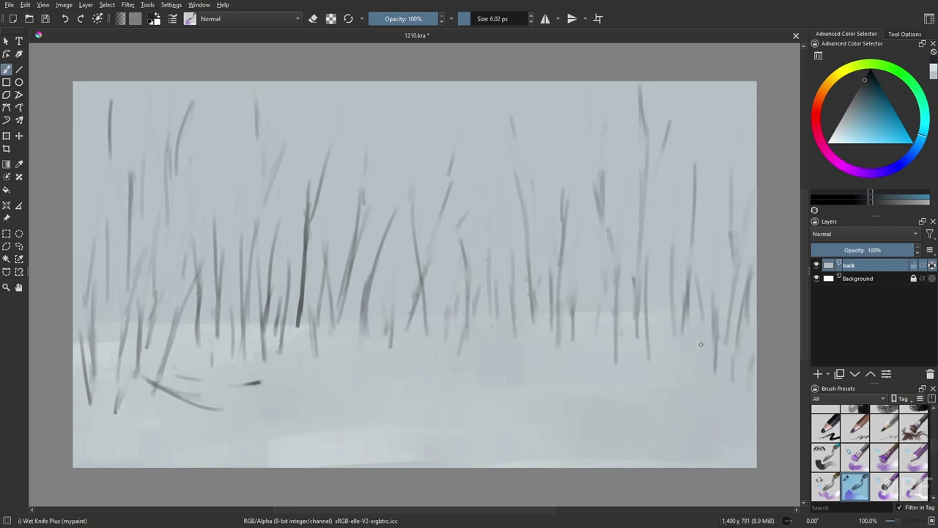
# Darken and thicken the crossing trunks in the right part of the forest and the cluster at the right edge.
pyautogui.moveTo(594, 220); pyautogui.dragTo(613, 345)
pyautogui.moveTo(610, 133); pyautogui.dragTo(617, 273)
pyautogui.moveTo(615, 296); pyautogui.dragTo(617, 371)
pyautogui.moveTo(598, 188); pyautogui.dragTo(623, 315)
pyautogui.moveTo(589, 156); pyautogui.dragTo(606, 201)
pyautogui.moveTo(657, 308); pyautogui.dragTo(650, 357)
pyautogui.moveTo(722, 132); pyautogui.dragTo(714, 311)
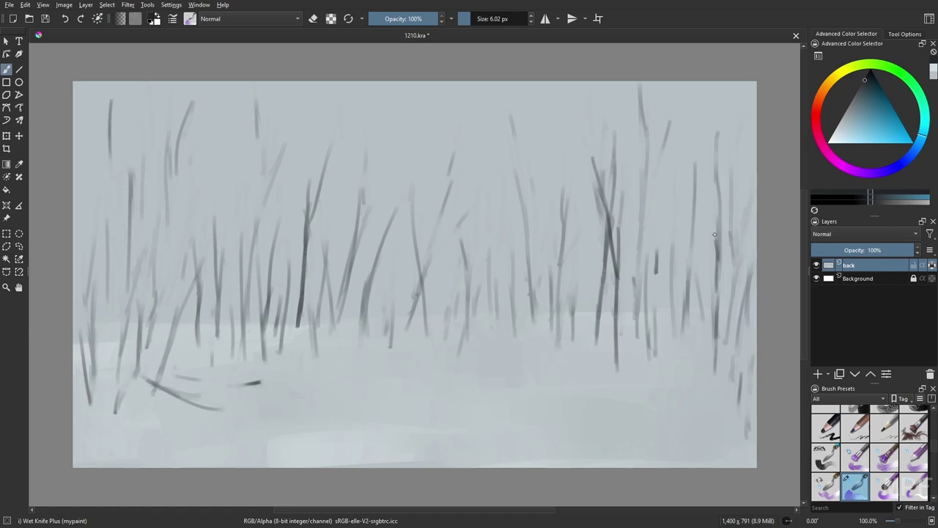
pyautogui.moveTo(736, 256); pyautogui.dragTo(732, 410)
pyautogui.moveTo(755, 242); pyautogui.dragTo(742, 364)
pyautogui.moveTo(659, 222); pyautogui.dragTo(654, 341)
# Strengthen the left-hand trunks with darker strokes and thicken the fallen branch at their base.
pyautogui.moveTo(344, 280); pyautogui.dragTo(343, 357)
pyautogui.moveTo(211, 140); pyautogui.dragTo(218, 245)
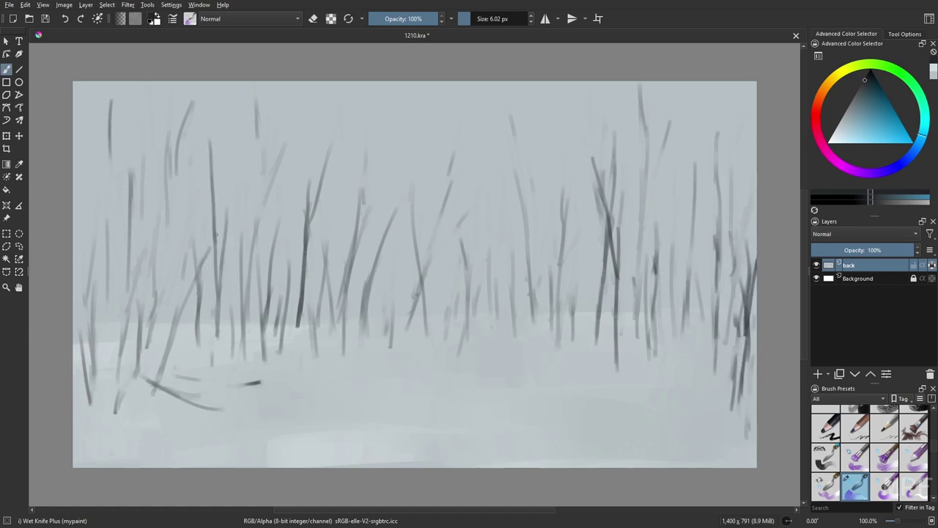
pyautogui.moveTo(232, 176); pyautogui.dragTo(220, 257)
pyautogui.moveTo(195, 194); pyautogui.dragTo(189, 286)
pyautogui.moveTo(116, 405); pyautogui.dragTo(133, 288)
pyautogui.moveTo(129, 220); pyautogui.dragTo(122, 327)
pyautogui.moveTo(132, 395)
pyautogui.mouseDown()
pyautogui.moveTo(119, 416)
pyautogui.moveTo(150, 382)
pyautogui.mouseUp()
pyautogui.moveTo(154, 382); pyautogui.dragTo(195, 412)
pyautogui.moveTo(194, 233); pyautogui.dragTo(162, 368)
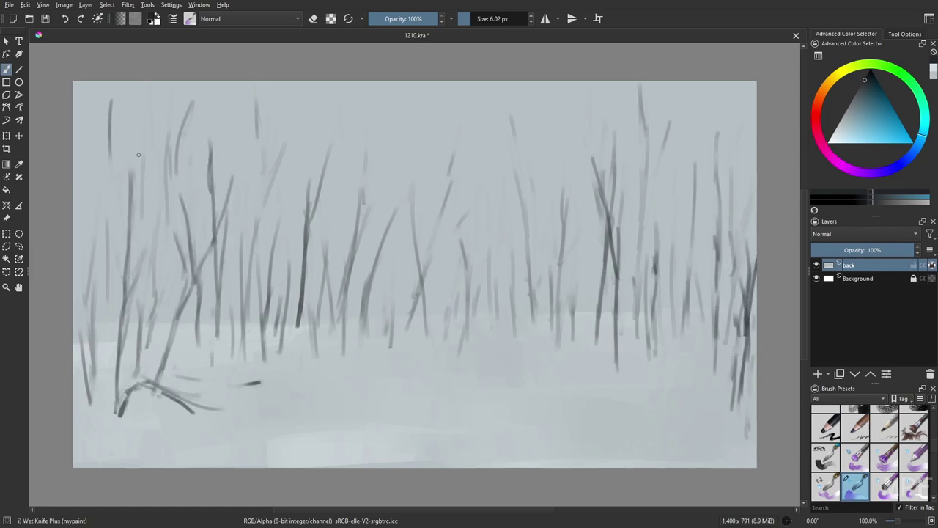
# Paint upper trunk sections in the sky on the left side and add a few more trunks right of centre.
pyautogui.moveTo(110, 140); pyautogui.dragTo(107, 230)
pyautogui.moveTo(144, 117); pyautogui.dragTo(140, 185)
pyautogui.moveTo(74, 110); pyautogui.dragTo(101, 194)
pyautogui.moveTo(102, 133); pyautogui.dragTo(90, 276)
pyautogui.moveTo(124, 96); pyautogui.dragTo(111, 180)
pyautogui.moveTo(264, 151); pyautogui.dragTo(252, 252)
pyautogui.moveTo(309, 106); pyautogui.dragTo(310, 169)
pyautogui.moveTo(501, 295); pyautogui.dragTo(499, 353)
pyautogui.moveTo(503, 193); pyautogui.dragTo(516, 276)
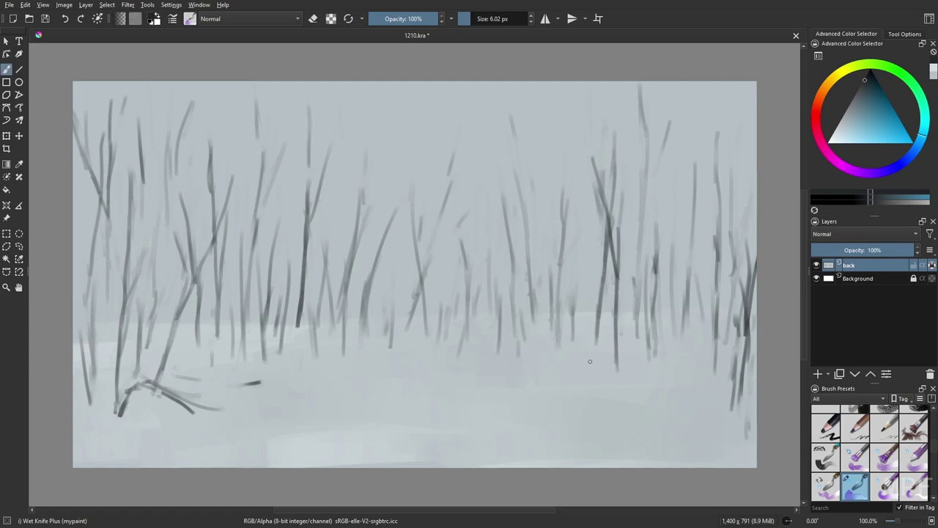
pyautogui.moveTo(589, 261); pyautogui.dragTo(585, 354)
# Choose a very light grey, set the brush size to 33.30 px, and dab frosty foliage over the trees right of centre.
pyautogui.click(835, 133)
pyautogui.moveTo(490, 20); pyautogui.dragTo(506, 21)
pyautogui.moveTo(516, 103); pyautogui.dragTo(511, 126)
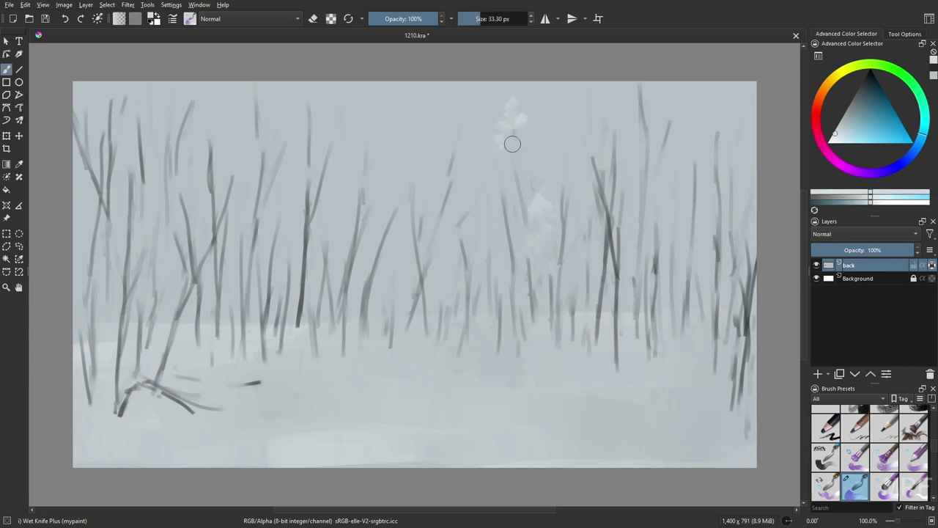
pyautogui.moveTo(507, 201)
pyautogui.mouseDown()
pyautogui.moveTo(494, 164)
pyautogui.moveTo(568, 180)
pyautogui.moveTo(566, 235)
pyautogui.moveTo(519, 262)
pyautogui.moveTo(491, 301)
pyautogui.moveTo(447, 224)
pyautogui.moveTo(460, 276)
pyautogui.mouseUp()
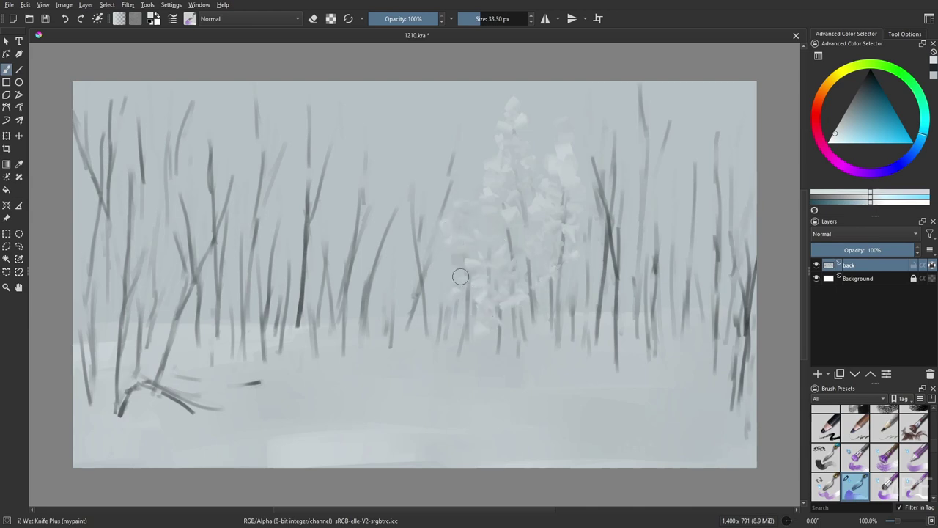
pyautogui.moveTo(519, 204); pyautogui.dragTo(506, 163)
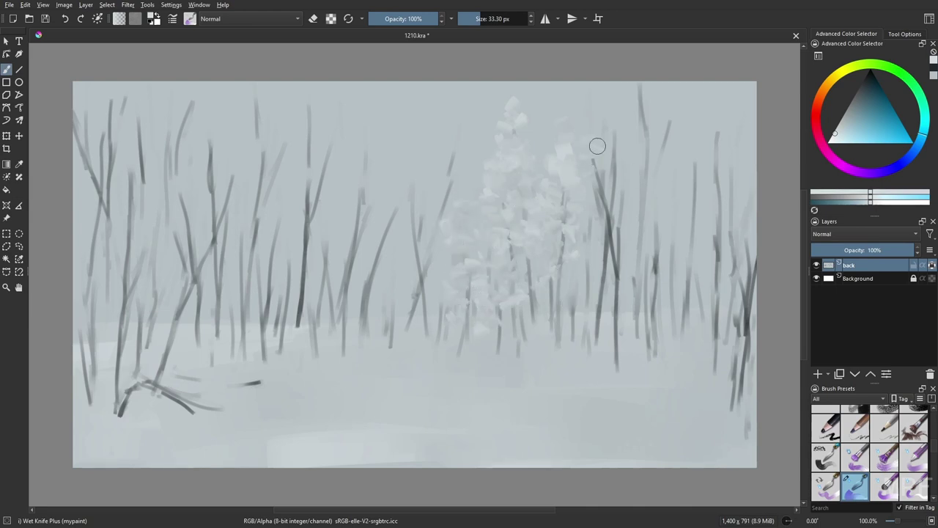
# Dab frosty foliage over the dark crossing trunks, reduce the brush to 30 px, and paint snowy bushes at the base of the right-hand trees.
pyautogui.moveTo(598, 145); pyautogui.dragTo(592, 98)
pyautogui.moveTo(603, 137)
pyautogui.mouseDown()
pyautogui.moveTo(608, 220)
pyautogui.moveTo(630, 212)
pyautogui.moveTo(582, 250)
pyautogui.mouseUp()
pyautogui.press('[')
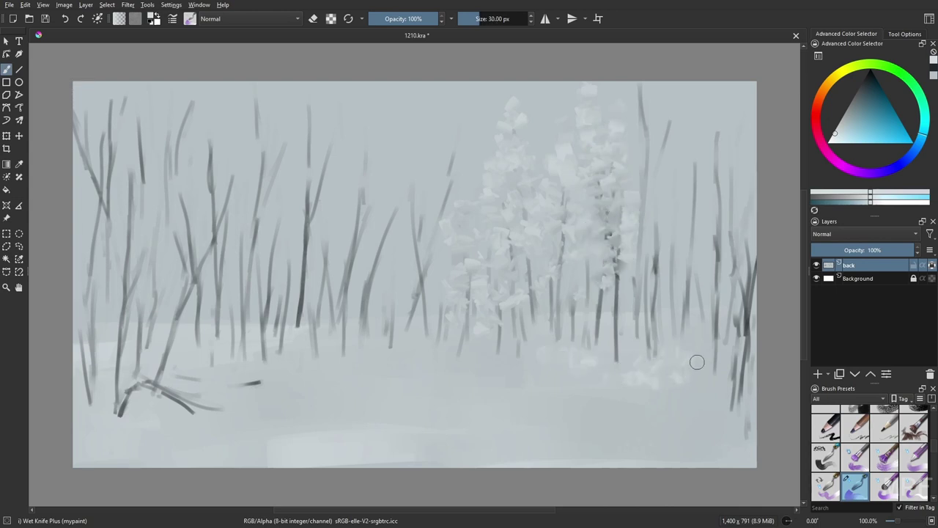
pyautogui.moveTo(697, 361); pyautogui.dragTo(723, 396)
# Cover the remaining trunks toward the right edge with clusters of pale frosty foliage.
pyautogui.moveTo(693, 168)
pyautogui.mouseDown()
pyautogui.moveTo(667, 260)
pyautogui.moveTo(685, 247)
pyautogui.moveTo(635, 85)
pyautogui.mouseUp()
pyautogui.moveTo(633, 177)
pyautogui.mouseDown()
pyautogui.moveTo(667, 203)
pyautogui.moveTo(719, 142)
pyautogui.moveTo(579, 310)
pyautogui.moveTo(621, 322)
pyautogui.mouseUp()
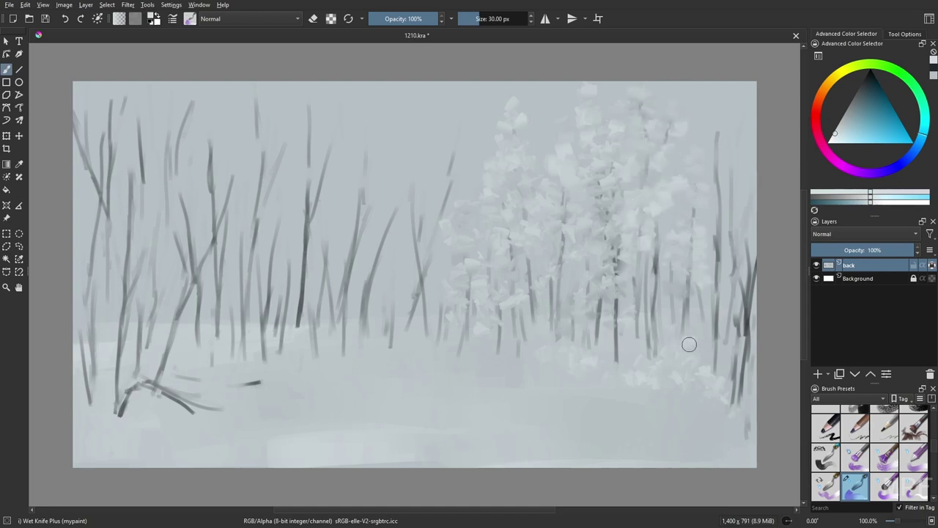
pyautogui.moveTo(720, 390); pyautogui.dragTo(728, 231)
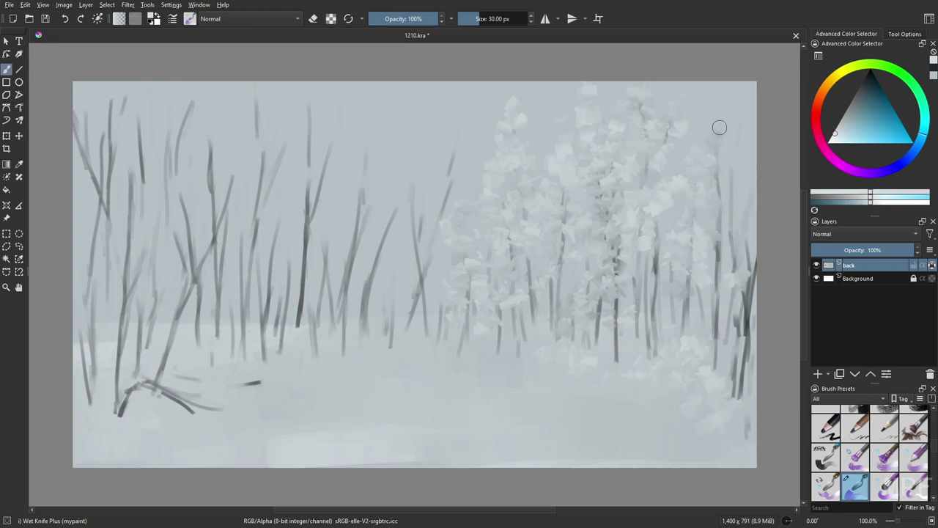
pyautogui.moveTo(719, 127)
pyautogui.mouseDown()
pyautogui.moveTo(742, 184)
pyautogui.moveTo(729, 233)
pyautogui.moveTo(746, 327)
pyautogui.mouseUp()
# Mirror the view, extend the pale foliage onto the trees left of centre, and fill out the foliage along the left edge.
pyautogui.press('m')
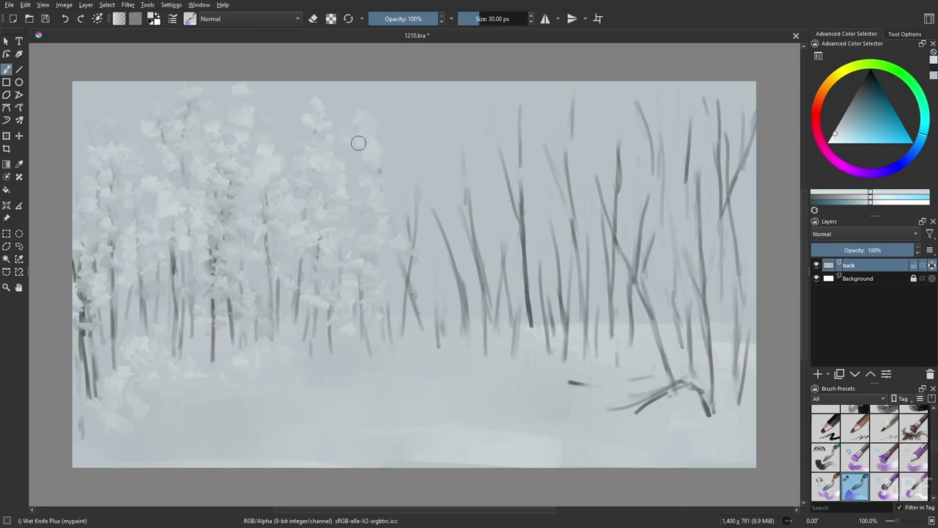
pyautogui.moveTo(352, 152)
pyautogui.mouseDown()
pyautogui.moveTo(411, 224)
pyautogui.moveTo(388, 304)
pyautogui.moveTo(439, 212)
pyautogui.moveTo(426, 284)
pyautogui.moveTo(434, 344)
pyautogui.mouseUp()
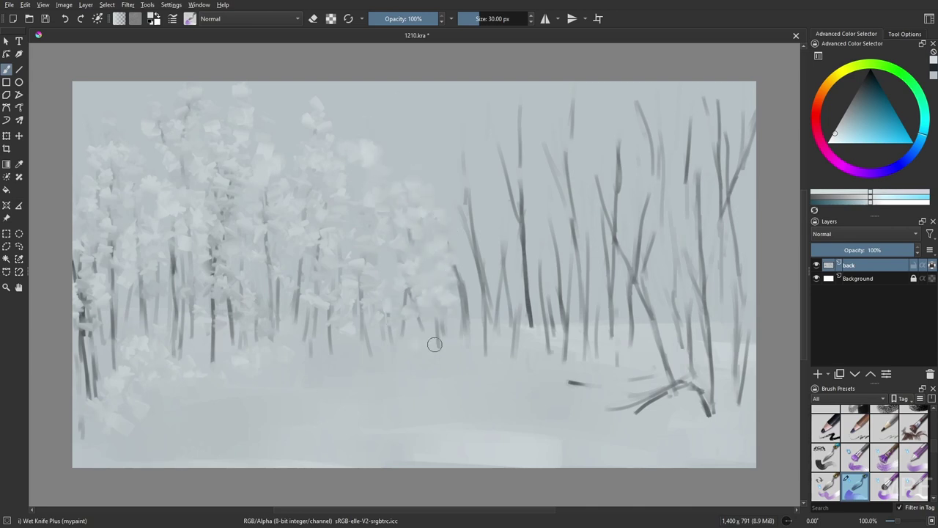
pyautogui.moveTo(80, 424)
pyautogui.mouseDown()
pyautogui.moveTo(103, 382)
pyautogui.moveTo(82, 402)
pyautogui.mouseUp()
pyautogui.moveTo(77, 184); pyautogui.dragTo(89, 143)
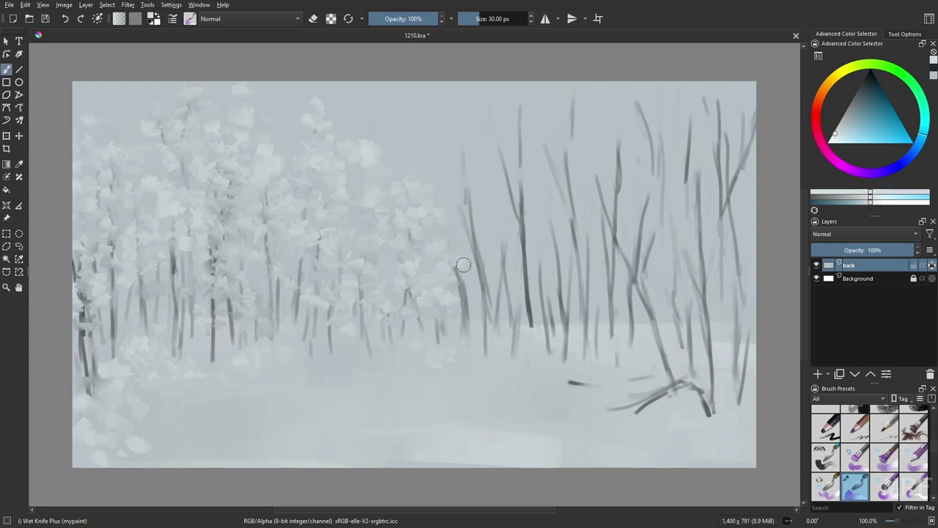
# Dab pale foliage over the central trees, building up a tall frosted crown on the darkest trunk.
pyautogui.moveTo(463, 265)
pyautogui.mouseDown()
pyautogui.moveTo(462, 163)
pyautogui.moveTo(498, 321)
pyautogui.mouseUp()
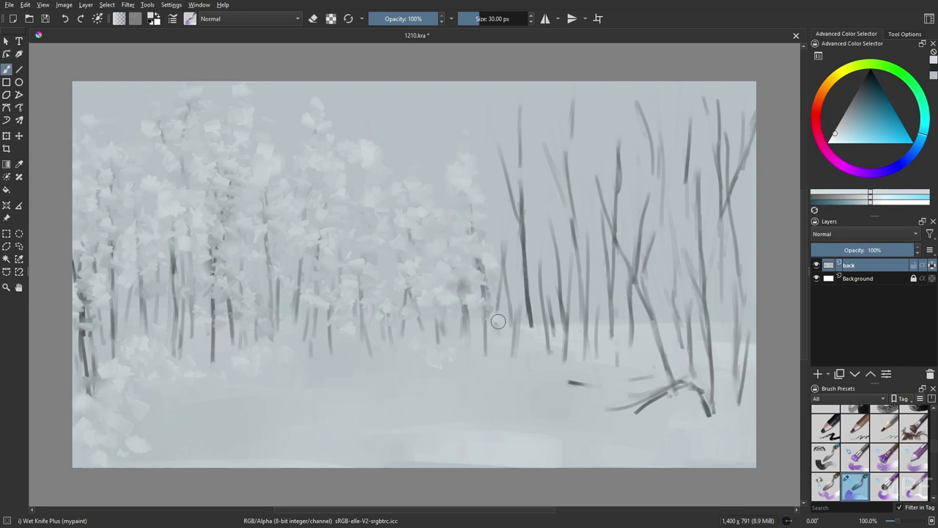
pyautogui.moveTo(508, 272)
pyautogui.mouseDown()
pyautogui.moveTo(492, 132)
pyautogui.moveTo(494, 122)
pyautogui.moveTo(484, 215)
pyautogui.moveTo(505, 120)
pyautogui.moveTo(538, 125)
pyautogui.mouseUp()
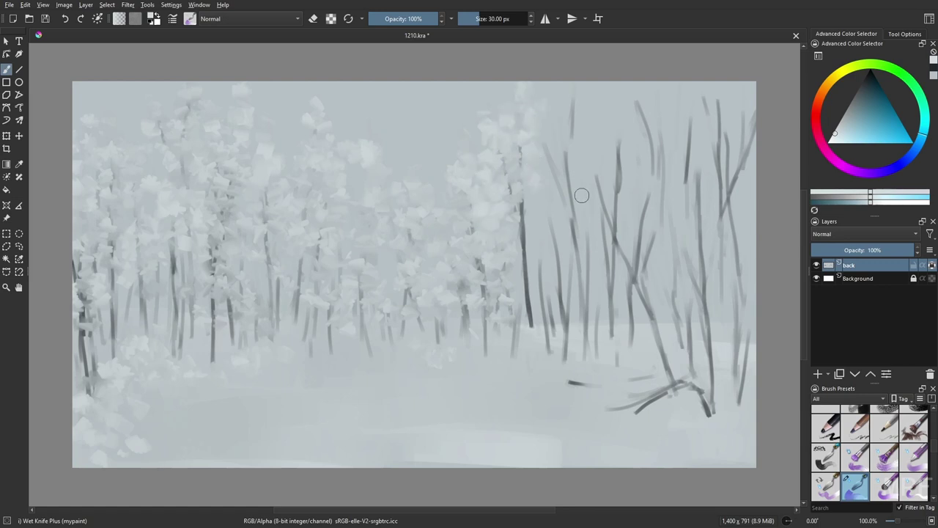
# Mirror the view, cover the left-hand group of bare trunks with frosty foliage, and mirror the view back.
pyautogui.press('m')
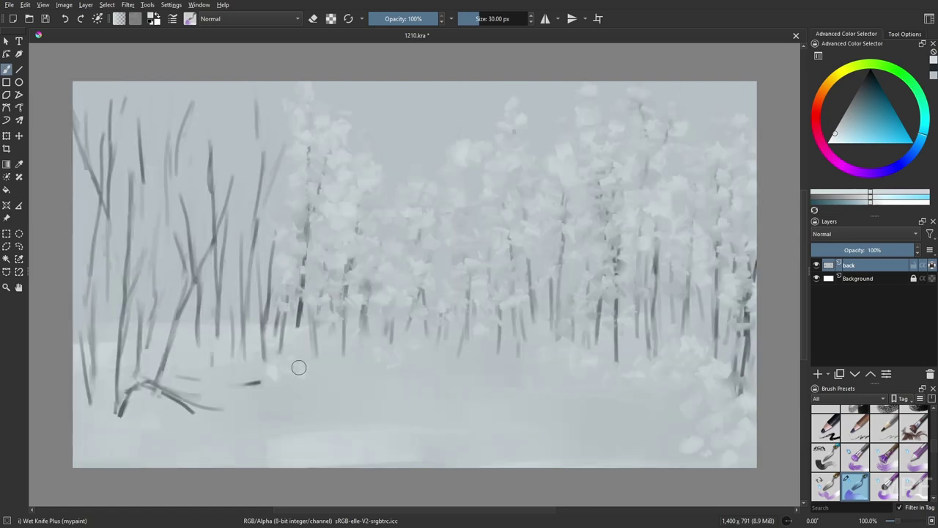
pyautogui.moveTo(286, 157)
pyautogui.mouseDown()
pyautogui.moveTo(272, 139)
pyautogui.moveTo(249, 206)
pyautogui.moveTo(260, 128)
pyautogui.moveTo(222, 144)
pyautogui.moveTo(267, 120)
pyautogui.moveTo(253, 214)
pyautogui.moveTo(261, 277)
pyautogui.moveTo(240, 278)
pyautogui.moveTo(281, 205)
pyautogui.moveTo(222, 132)
pyautogui.moveTo(206, 157)
pyautogui.moveTo(206, 217)
pyautogui.moveTo(184, 200)
pyautogui.moveTo(159, 134)
pyautogui.moveTo(189, 135)
pyautogui.moveTo(150, 105)
pyautogui.mouseUp()
pyautogui.press('m')
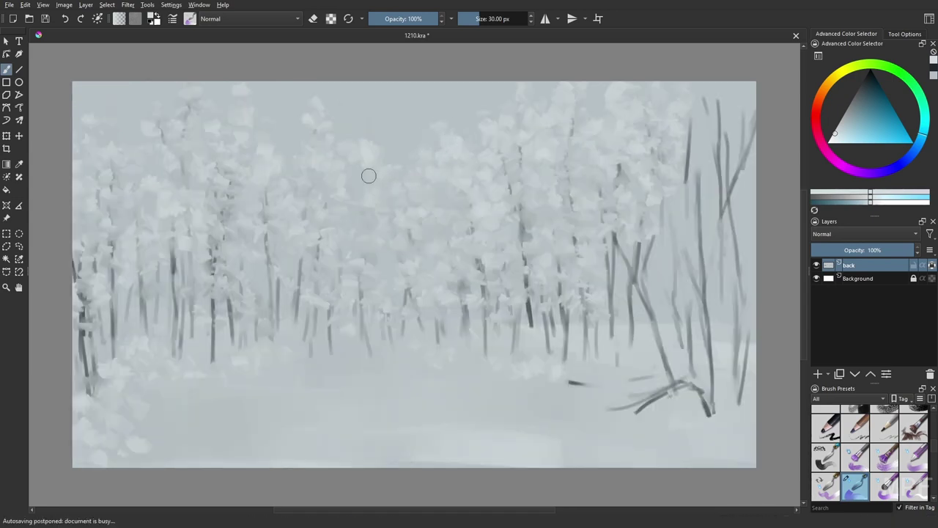
# Cover the last bare trunks near the right edge with pale foliage dabs from their crowns downward.
pyautogui.moveTo(646, 275)
pyautogui.mouseDown()
pyautogui.moveTo(619, 289)
pyautogui.moveTo(697, 129)
pyautogui.moveTo(656, 263)
pyautogui.moveTo(698, 187)
pyautogui.mouseUp()
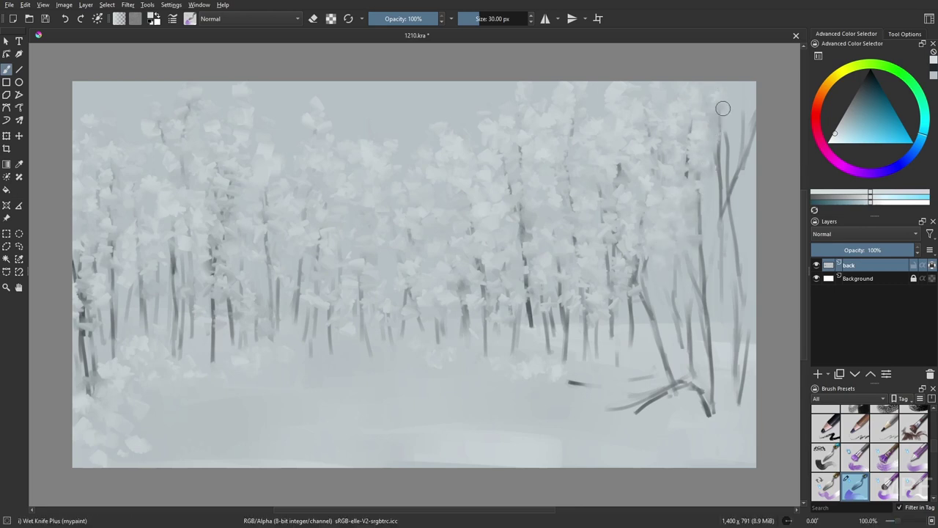
pyautogui.moveTo(723, 107)
pyautogui.mouseDown()
pyautogui.moveTo(733, 138)
pyautogui.moveTo(676, 293)
pyautogui.moveTo(741, 230)
pyautogui.moveTo(729, 323)
pyautogui.mouseUp()
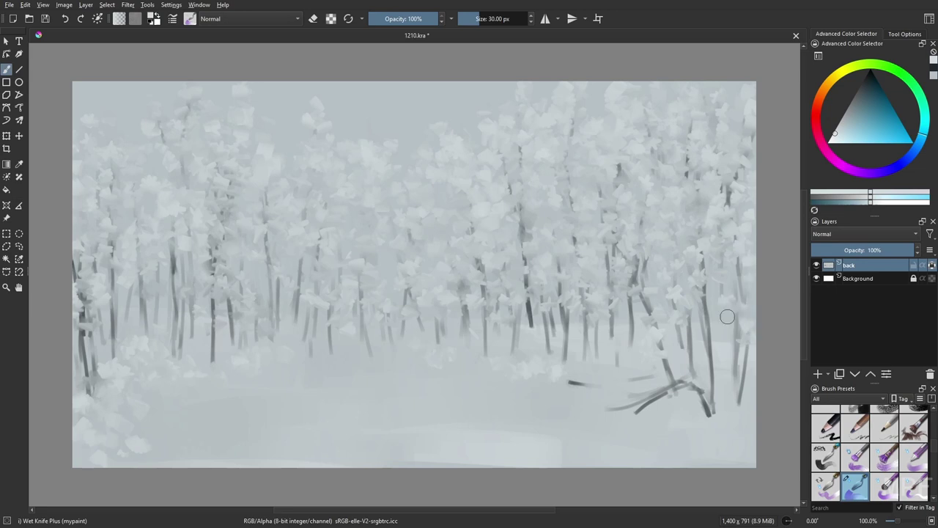
# Paint light snow clumps around the fallen branches and along the ground beneath the trees on both sides.
pyautogui.moveTo(638, 410)
pyautogui.mouseDown()
pyautogui.moveTo(577, 419)
pyautogui.moveTo(608, 396)
pyautogui.mouseUp()
pyautogui.moveTo(681, 454); pyautogui.dragTo(561, 444)
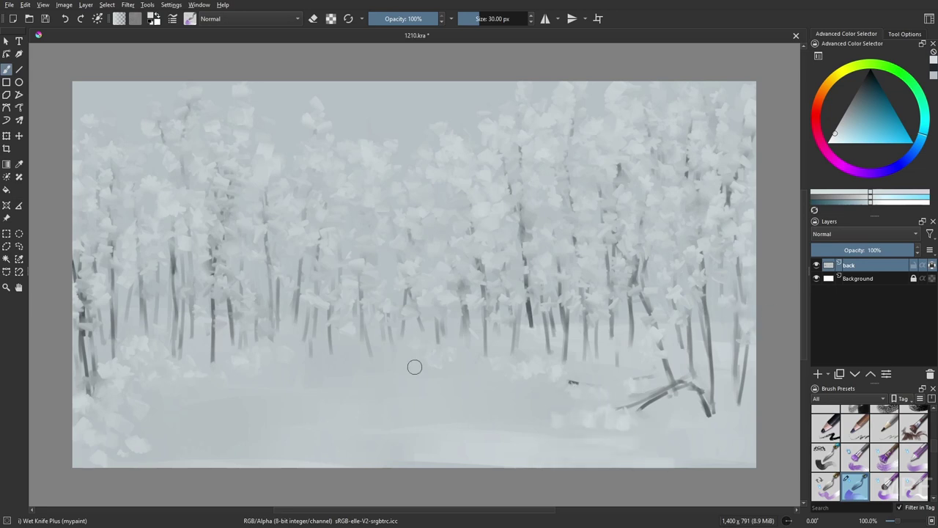
pyautogui.moveTo(156, 392); pyautogui.dragTo(132, 388)
pyautogui.moveTo(541, 379)
pyautogui.mouseDown()
pyautogui.moveTo(570, 365)
pyautogui.moveTo(616, 368)
pyautogui.mouseUp()
# Sample a soft grey from the canvas and dab faint distant treetops along the upper edge of the forest.
pyautogui.keyDown('ctrl'); pyautogui.click(416, 137); pyautogui.keyUp('ctrl')
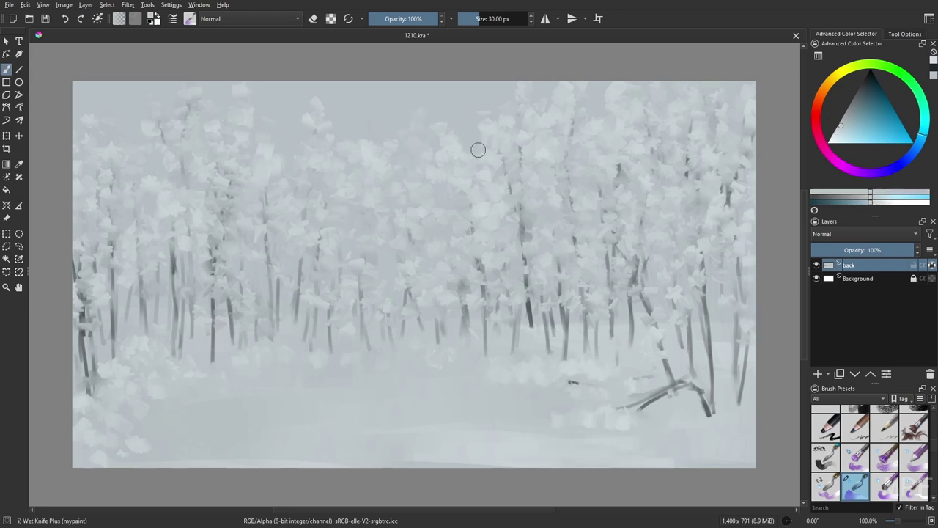
pyautogui.moveTo(475, 128); pyautogui.dragTo(517, 129)
pyautogui.moveTo(513, 106); pyautogui.dragTo(302, 134)
pyautogui.moveTo(155, 130); pyautogui.dragTo(169, 98)
# Sample a lighter foliage tone, bring the brush to 15 px, and touch up small spots among the crowns of the right-hand trees.
pyautogui.keyDown('ctrl'); pyautogui.click(615, 109); pyautogui.keyUp('ctrl')
pyautogui.press('[')
pyautogui.press('[')
pyautogui.press('[')
pyautogui.press('[')
pyautogui.press('[')
pyautogui.press('[')
pyautogui.press('[')
pyautogui.press('[')
pyautogui.press('[')
pyautogui.press('[')
pyautogui.press('[')
pyautogui.press('[')
pyautogui.press('[')
pyautogui.press('[')
pyautogui.press('[')
pyautogui.press('[')
pyautogui.press('[')
pyautogui.press('[')
pyautogui.press('[')
pyautogui.press('[')
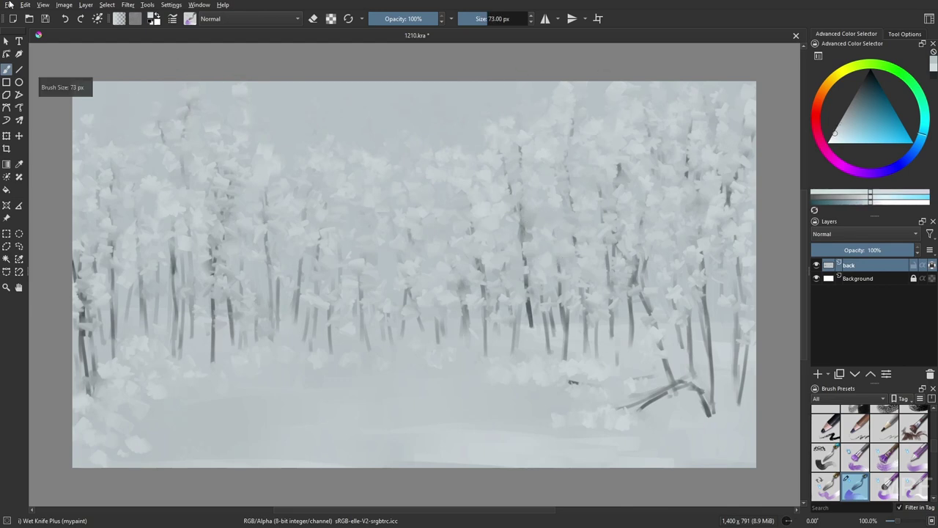
pyautogui.moveTo(575, 239); pyautogui.dragTo(574, 254)
pyautogui.moveTo(572, 197); pyautogui.dragTo(575, 211)
pyautogui.press(']')
pyautogui.press(']')
pyautogui.press(']')
pyautogui.press(']')
pyautogui.press(']')
pyautogui.press(']')
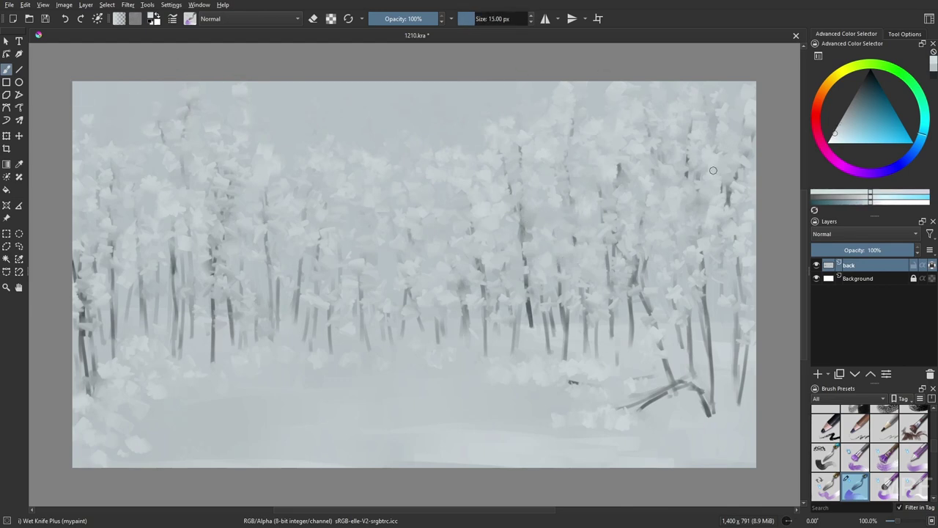
pyautogui.moveTo(730, 175); pyautogui.dragTo(728, 209)
pyautogui.moveTo(748, 196); pyautogui.dragTo(748, 168)
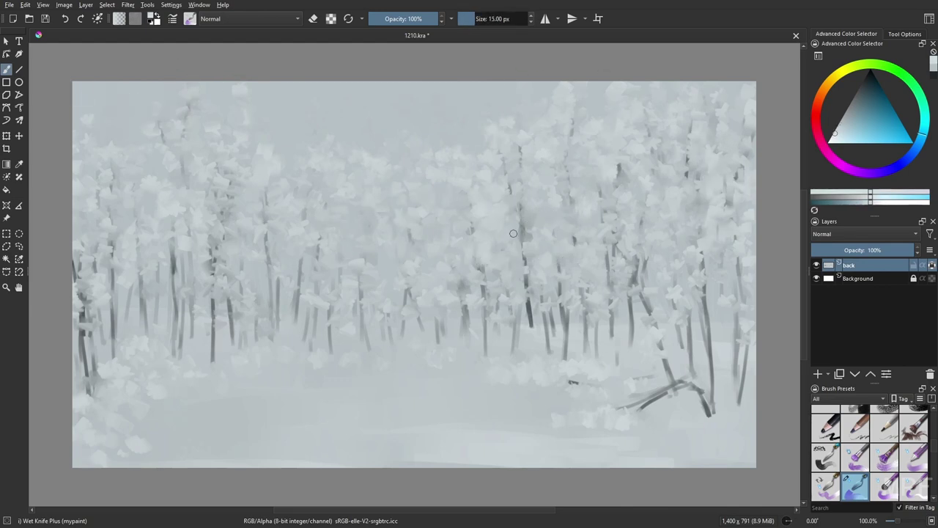
# Mirror the view, sample the dark branch colour, reduce the brush to 9 px, and try a trunk stroke right of centre.
pyautogui.press('m')
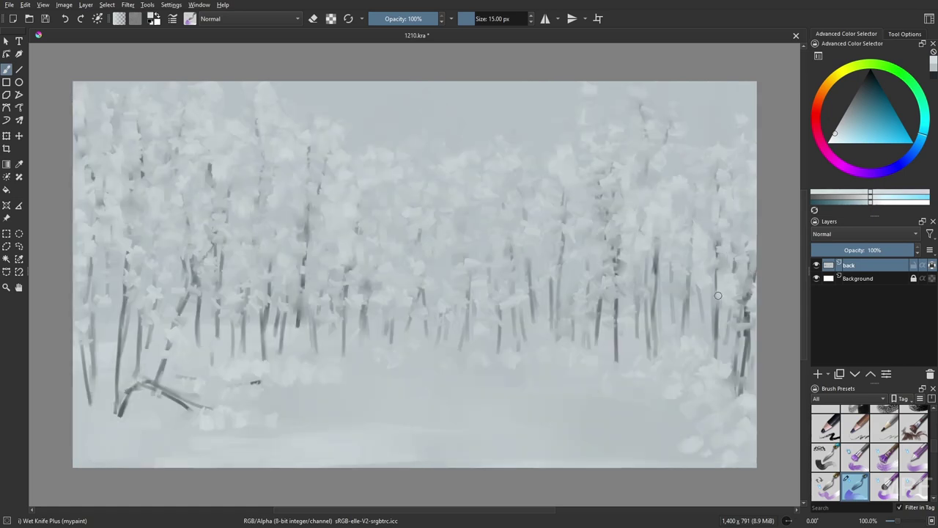
pyautogui.keyDown('ctrl'); pyautogui.click(255, 382); pyautogui.keyUp('ctrl')
pyautogui.press('[')
pyautogui.press('[')
pyautogui.press('[')
pyautogui.press('[')
pyautogui.press('[')
pyautogui.press('[')
pyautogui.moveTo(539, 319); pyautogui.dragTo(544, 266)
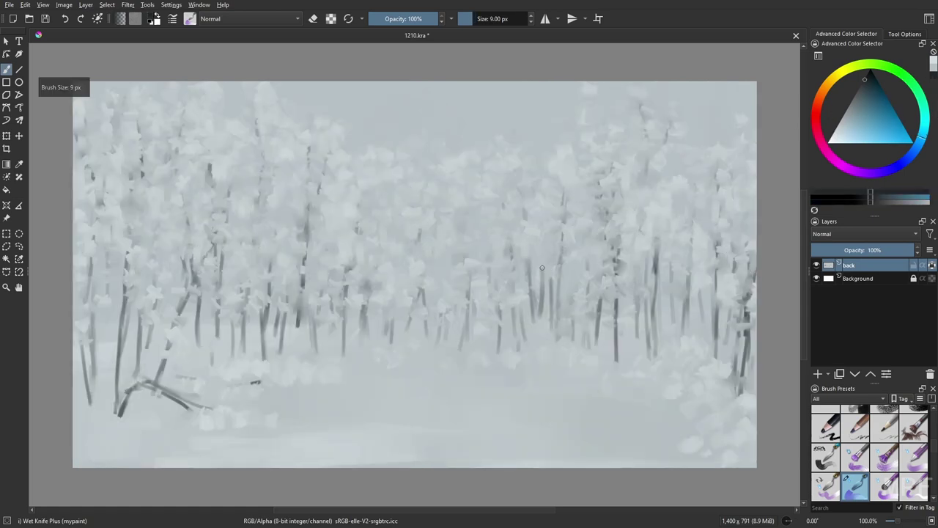
pyautogui.hotkey('ctrl', 'z')
# Reduce the brush size further and paint thin dark trunks among the trees right and left of centre.
pyautogui.press('[')
pyautogui.press('[')
pyautogui.press('[')
pyautogui.moveTo(538, 340); pyautogui.dragTo(546, 278)
pyautogui.moveTo(402, 275); pyautogui.dragTo(395, 233)
# Set the brush size to 4 px and paint a short dark trunk section inside the left-hand foliage.
pyautogui.press('[')
pyautogui.press('[')
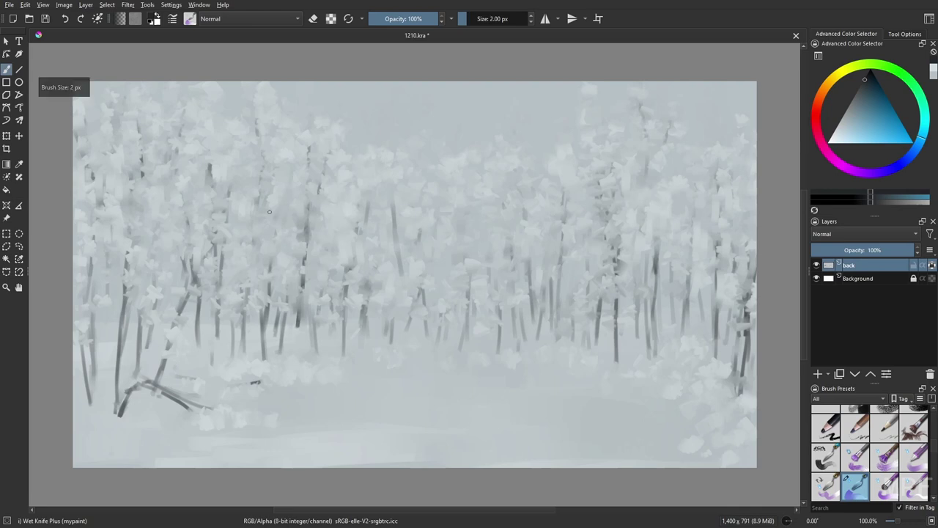
pyautogui.press(']')
pyautogui.moveTo(241, 186); pyautogui.dragTo(242, 209)
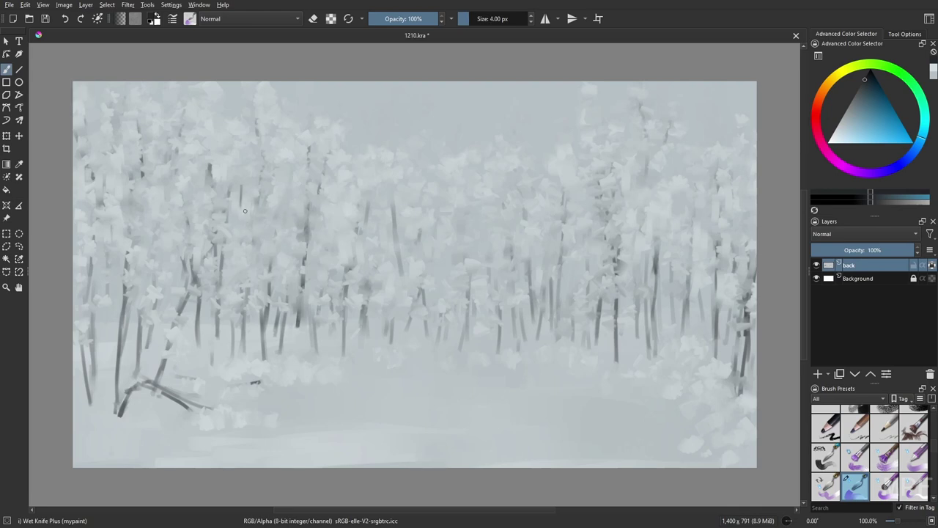
# Sample the pale foliage tone, set the brush size to 12 px, and cover the stray trunk section in the left-hand foliage.
pyautogui.keyDown('ctrl'); pyautogui.click(239, 216); pyautogui.keyUp('ctrl')
pyautogui.press(']')
pyautogui.press(']')
pyautogui.press(']')
pyautogui.press(']')
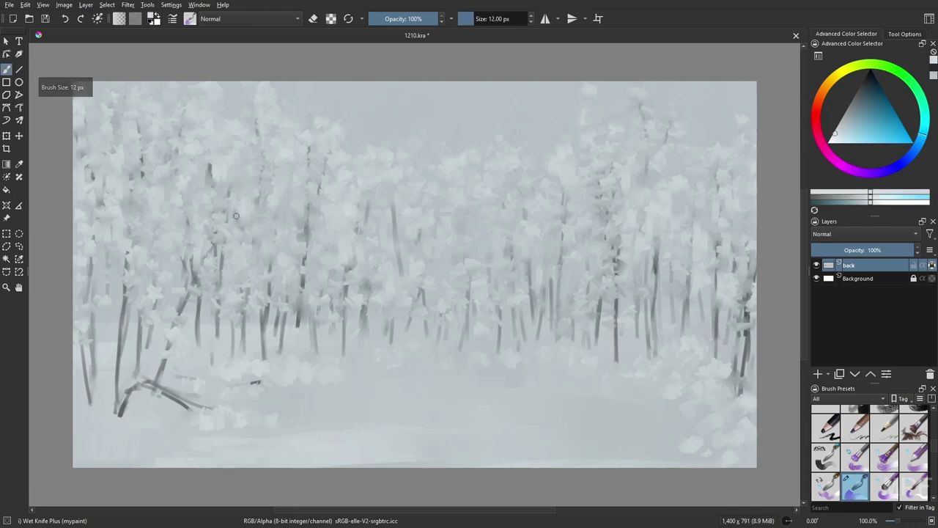
# Paint a darker grey shadow band across the snowy ground and refine its edges with sampled snow tones at 26 px.
pyautogui.click(844, 120)
pyautogui.moveTo(352, 412)
pyautogui.mouseDown()
pyautogui.moveTo(245, 442)
pyautogui.moveTo(459, 404)
pyautogui.moveTo(462, 419)
pyautogui.moveTo(96, 444)
pyautogui.moveTo(105, 448)
pyautogui.mouseUp()
pyautogui.keyDown('ctrl'); pyautogui.click(105, 448); pyautogui.keyUp('ctrl')
pyautogui.press('[')
pyautogui.press('[')
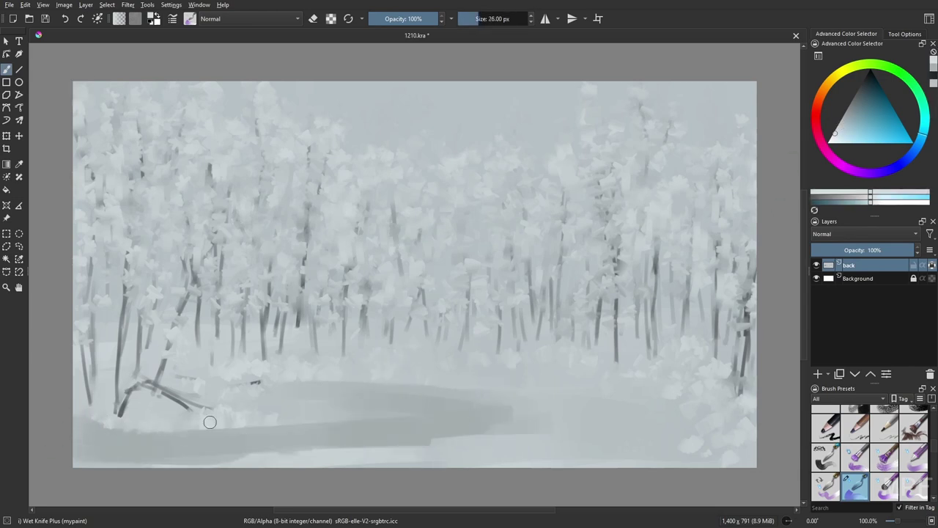
pyautogui.moveTo(266, 423); pyautogui.dragTo(196, 427)
pyautogui.keyDown('ctrl'); pyautogui.click(469, 325); pyautogui.keyUp('ctrl')
pyautogui.moveTo(302, 423)
pyautogui.mouseDown()
pyautogui.moveTo(115, 462)
pyautogui.moveTo(455, 441)
pyautogui.mouseUp()
# Add a new paint layer above the forest and name it creature.
pyautogui.click(818, 374)
pyautogui.doubleClick(855, 265)
pyautogui.write('creature')
pyautogui.press('Return')
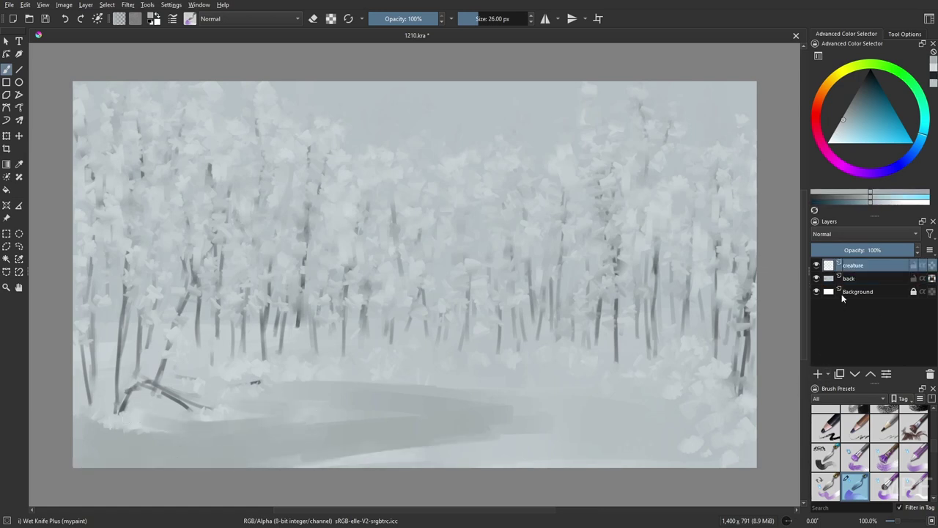
# With the RGBA 06 Rock brush at 13 px in dark blue-grey, mirror the view and sketch the crouching creature's head and back outline.
pyautogui.rightClick(679, 373)
pyautogui.click(610, 398)
pyautogui.press('[')
pyautogui.press('[')
pyautogui.press('[')
pyautogui.press('[')
pyautogui.press('[')
pyautogui.press('[')
pyautogui.press('[')
pyautogui.press('[')
pyautogui.click(859, 99)
pyautogui.click(862, 88)
pyautogui.press('m')
pyautogui.moveTo(277, 409)
pyautogui.mouseDown()
pyautogui.moveTo(323, 417)
pyautogui.moveTo(284, 381)
pyautogui.moveTo(275, 402)
pyautogui.mouseUp()
pyautogui.moveTo(259, 359)
pyautogui.mouseDown()
pyautogui.moveTo(372, 334)
pyautogui.moveTo(496, 381)
pyautogui.mouseUp()
# Sketch both bent front arms with their hands and add the jaw line beneath the creature's head.
pyautogui.moveTo(354, 377)
pyautogui.mouseDown()
pyautogui.moveTo(427, 416)
pyautogui.moveTo(387, 439)
pyautogui.mouseUp()
pyautogui.moveTo(353, 446)
pyautogui.mouseDown()
pyautogui.moveTo(383, 439)
pyautogui.moveTo(396, 448)
pyautogui.mouseUp()
pyautogui.moveTo(257, 368); pyautogui.dragTo(204, 408)
pyautogui.moveTo(242, 372); pyautogui.dragTo(263, 396)
pyautogui.moveTo(196, 405); pyautogui.dragTo(199, 419)
pyautogui.moveTo(200, 424); pyautogui.dragTo(247, 441)
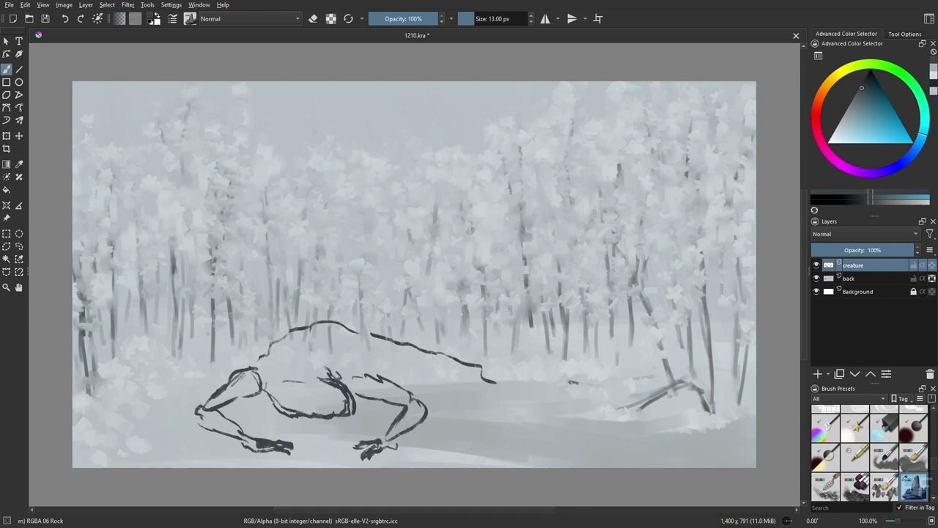
pyautogui.moveTo(264, 395); pyautogui.dragTo(345, 426)
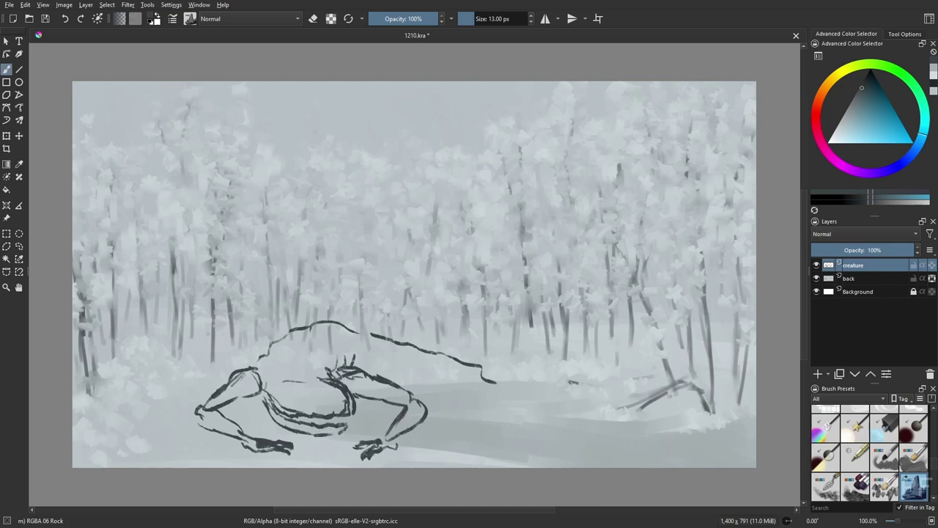
# Sketch the creature's long trailing tail and its folded hind leg and foot.
pyautogui.moveTo(571, 439); pyautogui.dragTo(739, 442)
pyautogui.moveTo(444, 387); pyautogui.dragTo(430, 439)
pyautogui.moveTo(448, 402)
pyautogui.mouseDown()
pyautogui.moveTo(482, 411)
pyautogui.moveTo(443, 438)
pyautogui.mouseUp()
pyautogui.moveTo(432, 449); pyautogui.dragTo(528, 460)
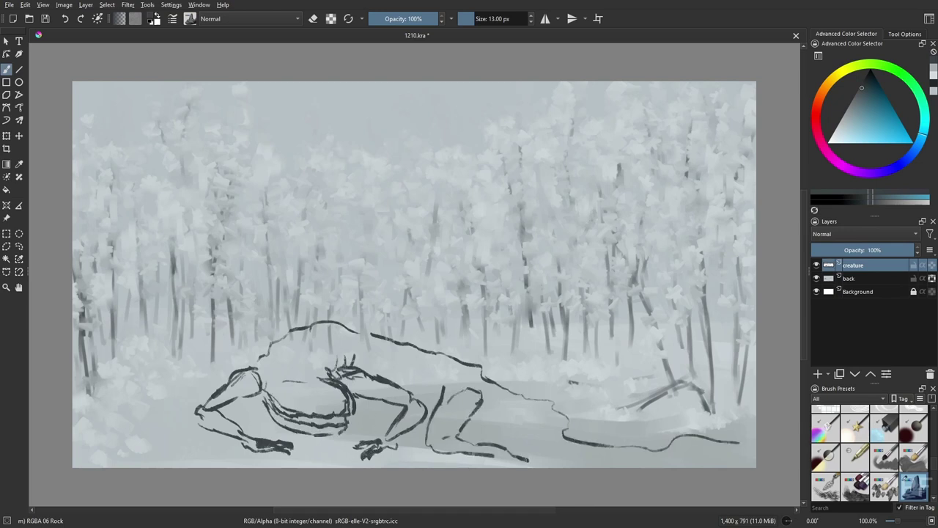
# Flip the view back, thicken the head outline with Basic-5 Size at 40 px, and move the freehand-selected outer arm closer to the head.
pyautogui.press('m')
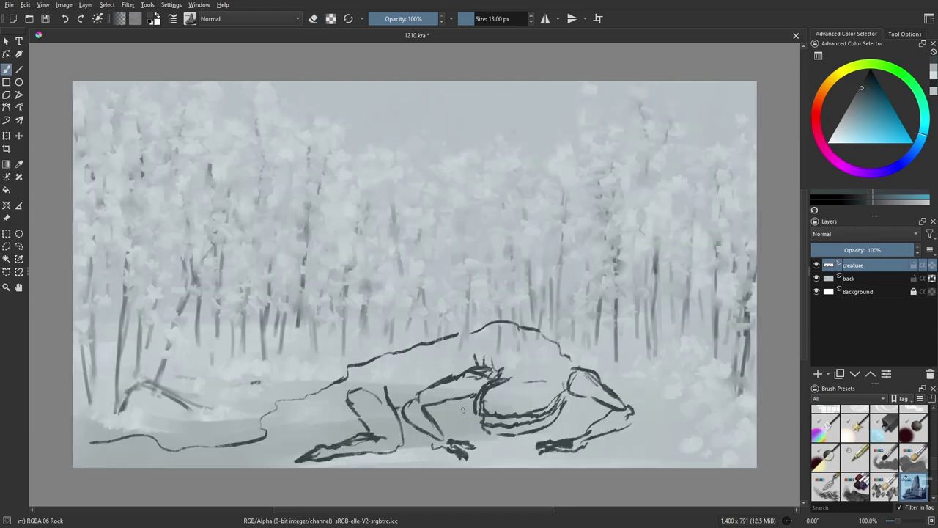
pyautogui.rightClick(499, 375)
pyautogui.moveTo(435, 404)
pyautogui.mouseDown()
pyautogui.moveTo(472, 409)
pyautogui.moveTo(480, 420)
pyautogui.moveTo(565, 397)
pyautogui.moveTo(623, 408)
pyautogui.mouseUp()
pyautogui.click(497, 315)
pyautogui.press('l')
pyautogui.moveTo(570, 389)
pyautogui.mouseDown()
pyautogui.moveTo(621, 364)
pyautogui.moveTo(574, 366)
pyautogui.mouseUp()
pyautogui.hotkey('ctrl', 't')
pyautogui.moveTo(607, 402); pyautogui.dragTo(591, 398)
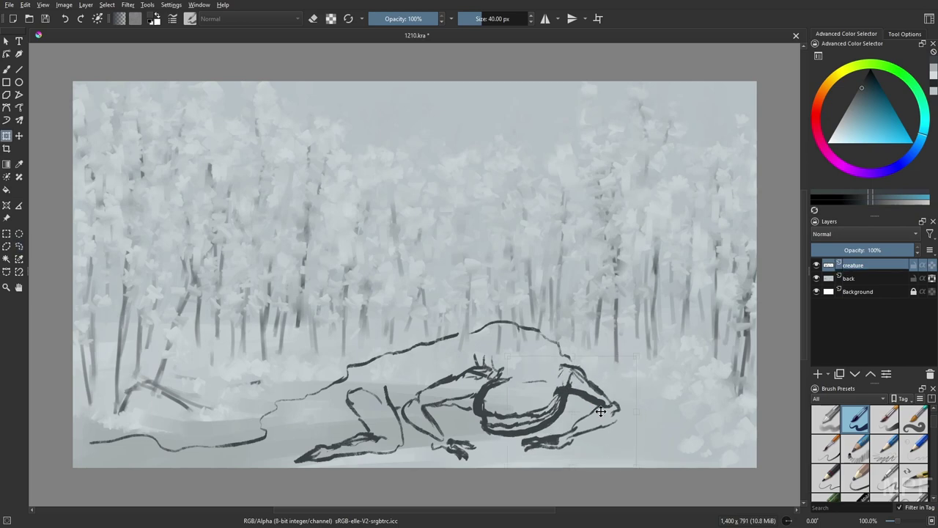
pyautogui.moveTo(652, 427); pyautogui.dragTo(651, 431)
pyautogui.press('b')
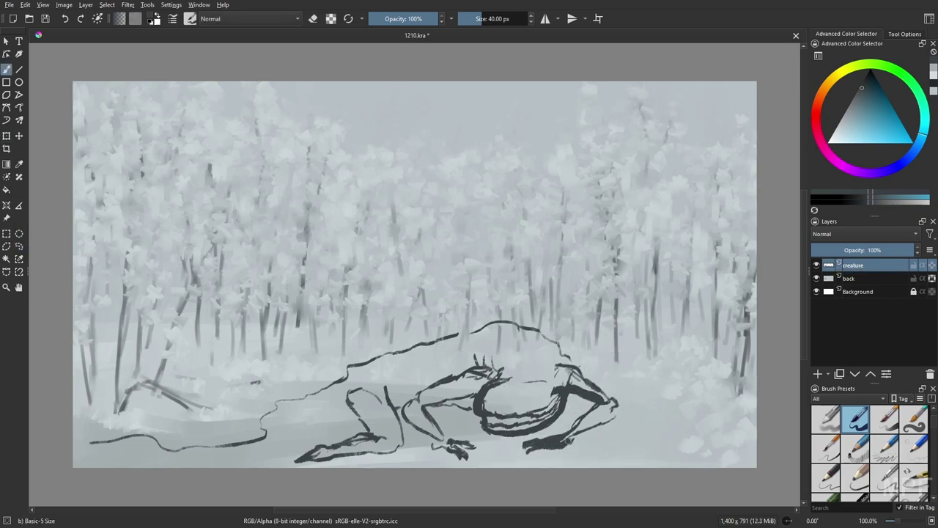
# Fill in the outer arm, thicken the shoulder and upper back outline, and clean up the shoulder edge in the mirrored view.
pyautogui.moveTo(568, 439)
pyautogui.mouseDown()
pyautogui.moveTo(616, 407)
pyautogui.moveTo(552, 340)
pyautogui.moveTo(486, 324)
pyautogui.mouseUp()
pyautogui.press('m')
pyautogui.press('e')
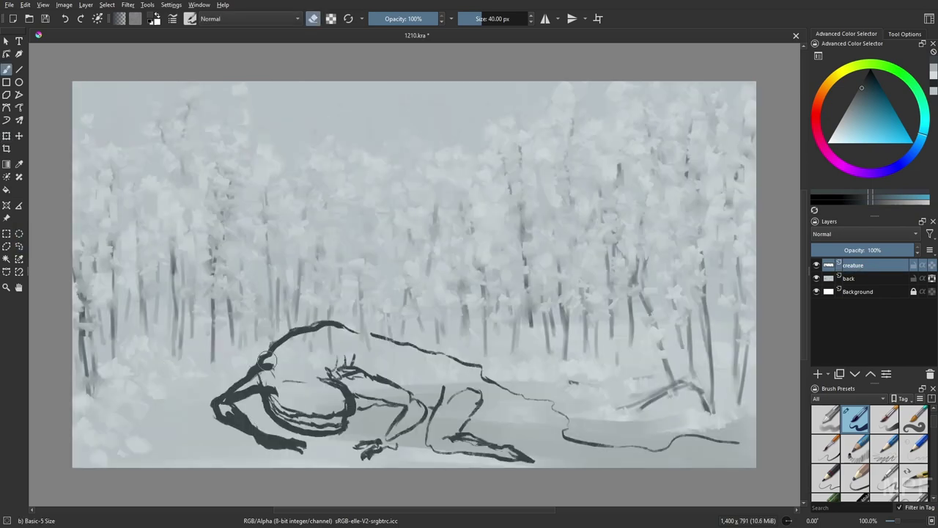
pyautogui.press('/')
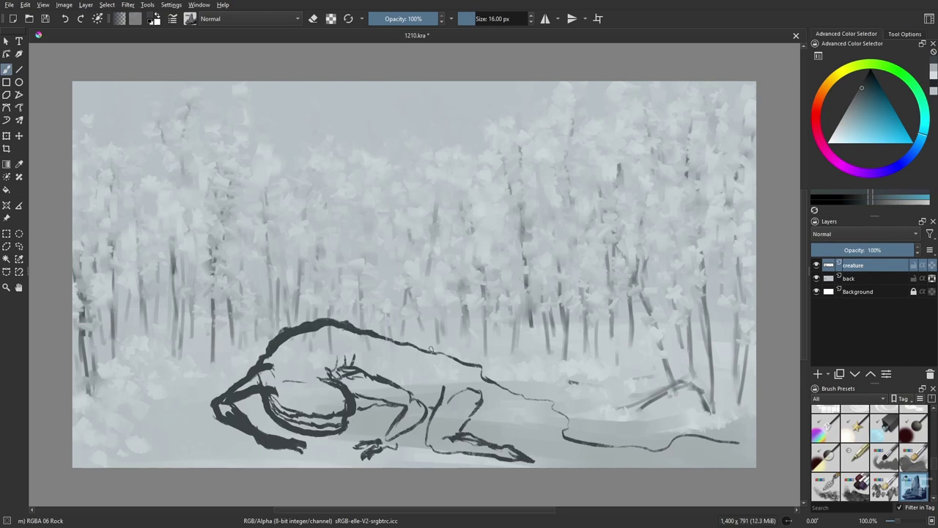
# Select the creature's inner forearm and hand freehand and shift them slightly towards the head.
pyautogui.rightClick(492, 375)
pyautogui.click(527, 328)
pyautogui.press('l')
pyautogui.moveTo(427, 426)
pyautogui.mouseDown()
pyautogui.moveTo(354, 449)
pyautogui.moveTo(427, 414)
pyautogui.moveTo(370, 438)
pyautogui.mouseUp()
pyautogui.hotkey('ctrl', 't')
pyautogui.press('j')
pyautogui.click(507, 378)
# Fill the inner forearm and hand in solid dark grey with the Basic-5 Size brush at 40 px.
pyautogui.press('b')
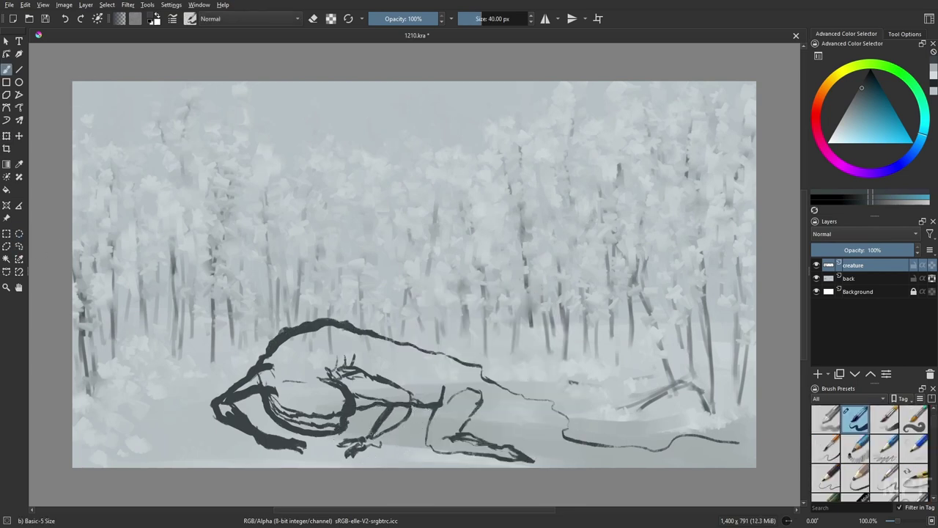
pyautogui.moveTo(406, 409)
pyautogui.mouseDown()
pyautogui.moveTo(372, 441)
pyautogui.moveTo(383, 433)
pyautogui.mouseUp()
pyautogui.press('/')
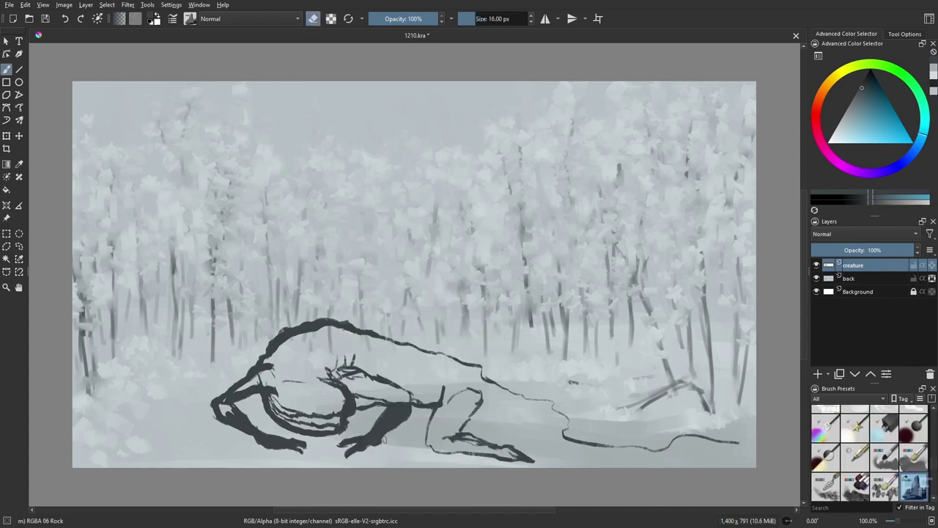
pyautogui.press('/')
# Fill the creature's upper body, shoulders, head and belly with solid dark grey, mirroring the view while blocking in the silhouette.
pyautogui.moveTo(223, 406)
pyautogui.mouseDown()
pyautogui.moveTo(234, 415)
pyautogui.moveTo(299, 336)
pyautogui.mouseUp()
pyautogui.moveTo(341, 328)
pyautogui.mouseDown()
pyautogui.moveTo(276, 388)
pyautogui.moveTo(279, 413)
pyautogui.mouseUp()
pyautogui.moveTo(217, 403); pyautogui.dragTo(230, 416)
pyautogui.moveTo(279, 416)
pyautogui.mouseDown()
pyautogui.moveTo(302, 428)
pyautogui.moveTo(337, 421)
pyautogui.mouseUp()
pyautogui.moveTo(278, 398)
pyautogui.mouseDown()
pyautogui.moveTo(332, 421)
pyautogui.moveTo(342, 396)
pyautogui.mouseUp()
pyautogui.moveTo(335, 377)
pyautogui.mouseDown()
pyautogui.moveTo(369, 403)
pyautogui.moveTo(445, 388)
pyautogui.moveTo(352, 390)
pyautogui.mouseUp()
pyautogui.keyDown('shift'); pyautogui.moveTo(293, 388); pyautogui.dragTo(338, 388); pyautogui.keyUp('shift')
pyautogui.moveTo(333, 385)
pyautogui.mouseDown()
pyautogui.moveTo(310, 395)
pyautogui.moveTo(429, 384)
pyautogui.mouseUp()
pyautogui.press('m')
pyautogui.moveTo(338, 396)
pyautogui.mouseDown()
pyautogui.moveTo(396, 359)
pyautogui.moveTo(359, 416)
pyautogui.mouseUp()
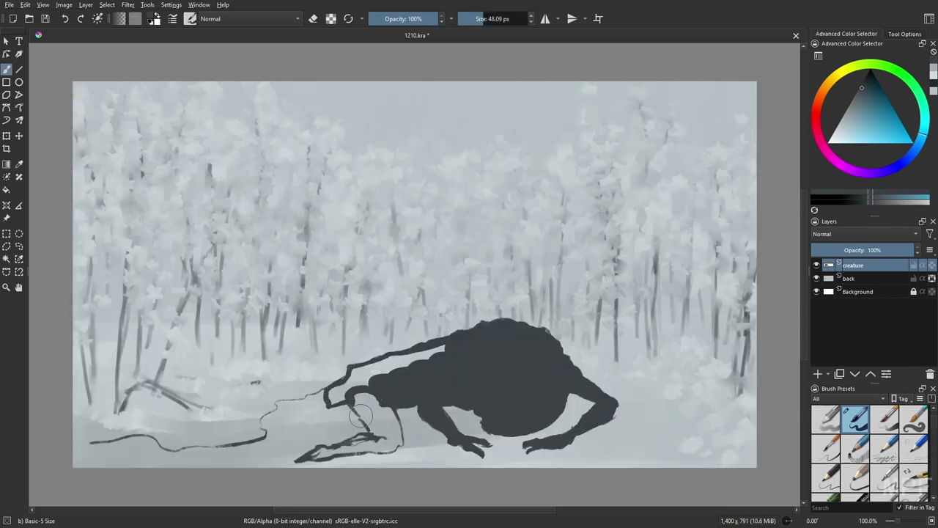
# Fill the hind leg, foot, lower back and tail base with solid dark grey.
pyautogui.moveTo(304, 458)
pyautogui.mouseDown()
pyautogui.moveTo(387, 397)
pyautogui.moveTo(391, 410)
pyautogui.mouseUp()
pyautogui.moveTo(319, 452)
pyautogui.mouseDown()
pyautogui.moveTo(374, 405)
pyautogui.moveTo(361, 403)
pyautogui.mouseUp()
pyautogui.moveTo(335, 401); pyautogui.dragTo(359, 393)
pyautogui.moveTo(440, 351)
pyautogui.mouseDown()
pyautogui.moveTo(373, 367)
pyautogui.moveTo(304, 411)
pyautogui.mouseUp()
# Thicken and roughen the creature's long tail with the RGBA 06 Rock brush at 15.96 px.
pyautogui.scroll(-10, 880, 458)
pyautogui.click(915, 486)
pyautogui.rightClick(323, 375)
pyautogui.moveTo(303, 404)
pyautogui.mouseDown()
pyautogui.moveTo(263, 439)
pyautogui.moveTo(78, 445)
pyautogui.mouseUp()
pyautogui.click(476, 19)
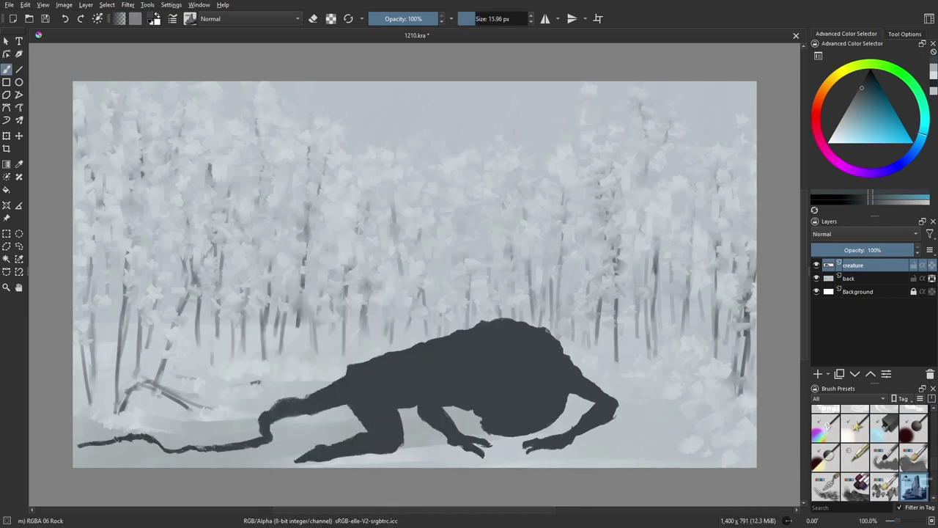
pyautogui.moveTo(238, 446); pyautogui.dragTo(268, 429)
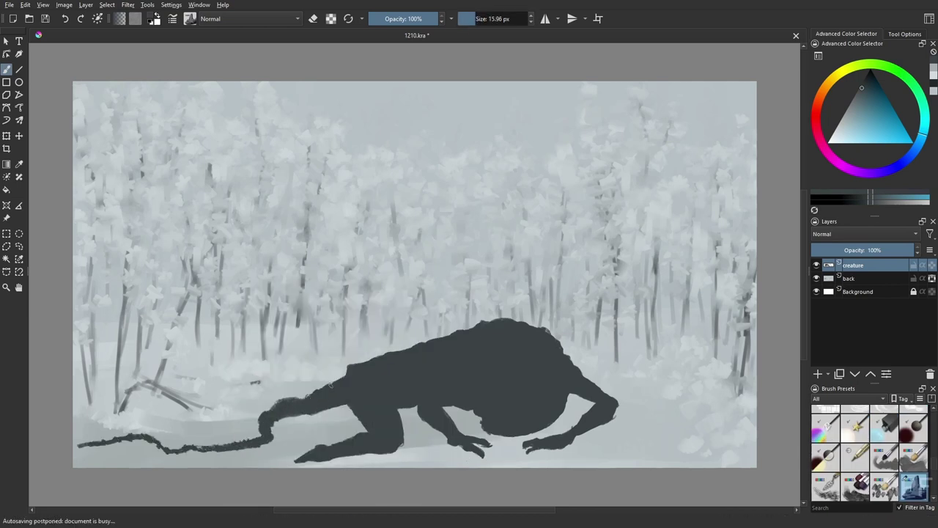
# On the alpha-locked creature, shade the head's rim, jaw and shoulder folds in near-black with Gamer Knife Maybe, lowering brush opacity to 66%.
pyautogui.press('/')
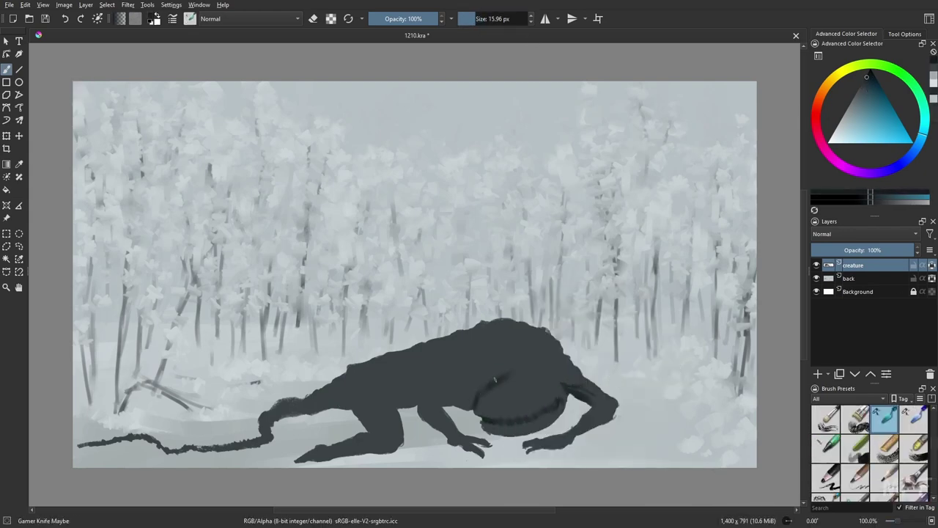
pyautogui.press('m')
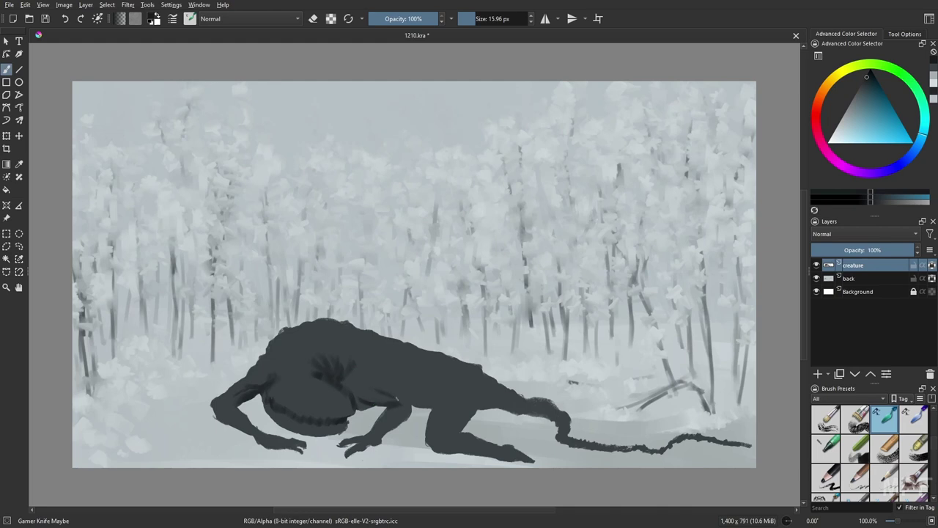
pyautogui.press('o')
pyautogui.press('o')
pyautogui.press('o')
pyautogui.press('o')
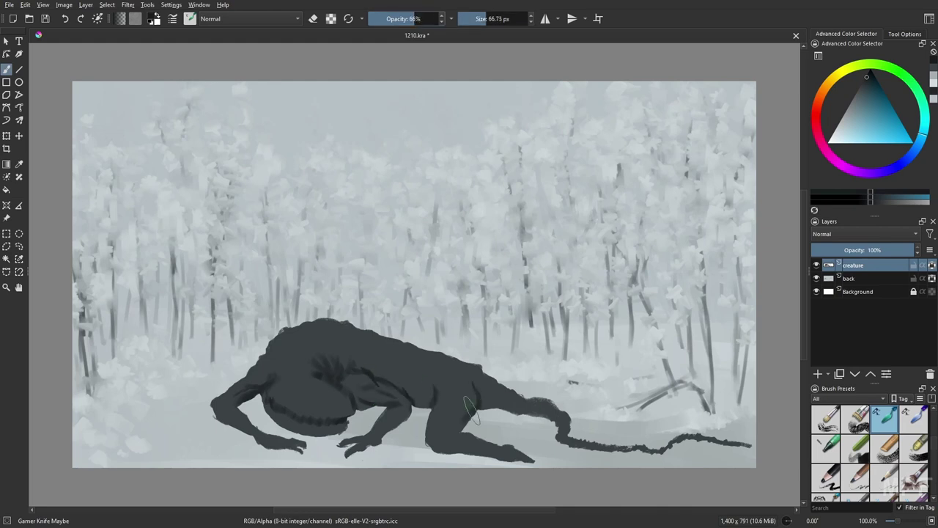
# Enlarge the brush and softly shade the creature's thigh and the edges of its head.
pyautogui.press(']')
pyautogui.press(']')
pyautogui.press(']')
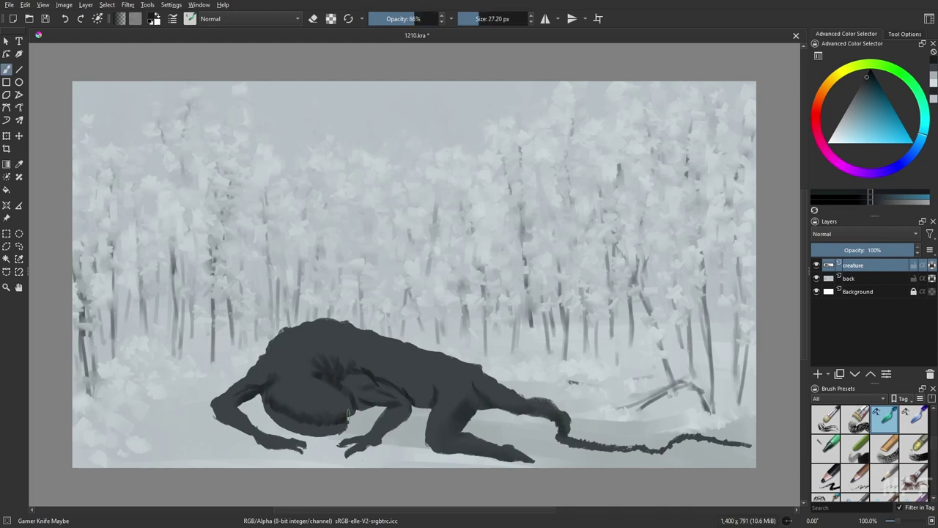
# Flip the view, set the brush to 15.96 px at 81% opacity, and paint dark folds across the upper back and shoulders.
pyautogui.press('m')
pyautogui.press('[')
pyautogui.press('[')
pyautogui.press('[')
pyautogui.press('i')
pyautogui.press('i')
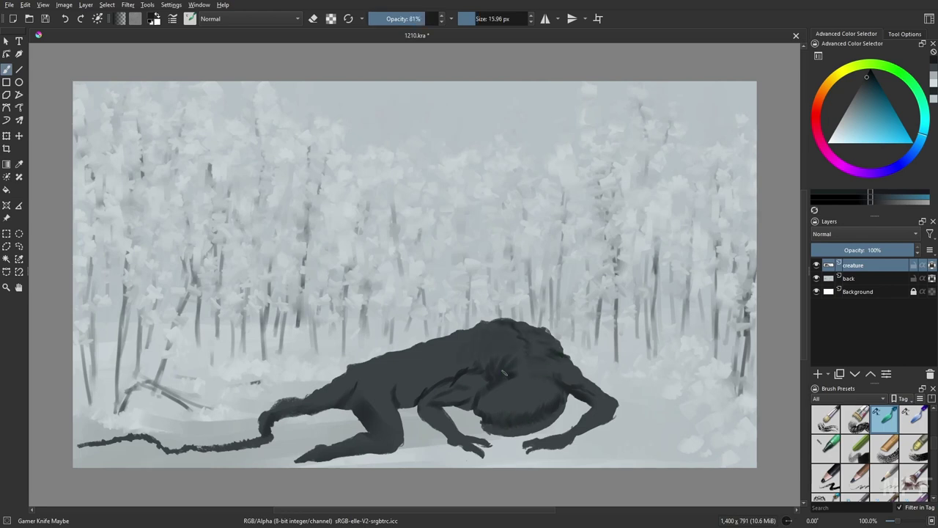
# Unlock the creature layer's alpha and draw long thin spines rising from its back with the RGBA 06 Rock brush at 9 px.
pyautogui.click(932, 265)
pyautogui.rightClick(688, 364)
pyautogui.click(637, 375)
pyautogui.rightClick(639, 375)
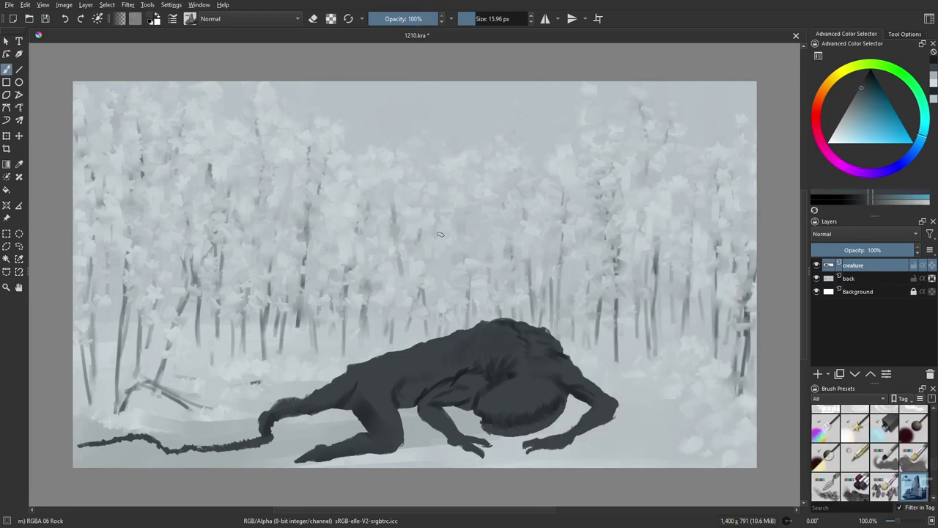
pyautogui.press('[')
pyautogui.press('[')
pyautogui.press('[')
pyautogui.moveTo(484, 322); pyautogui.dragTo(440, 228)
pyautogui.moveTo(452, 335); pyautogui.dragTo(396, 261)
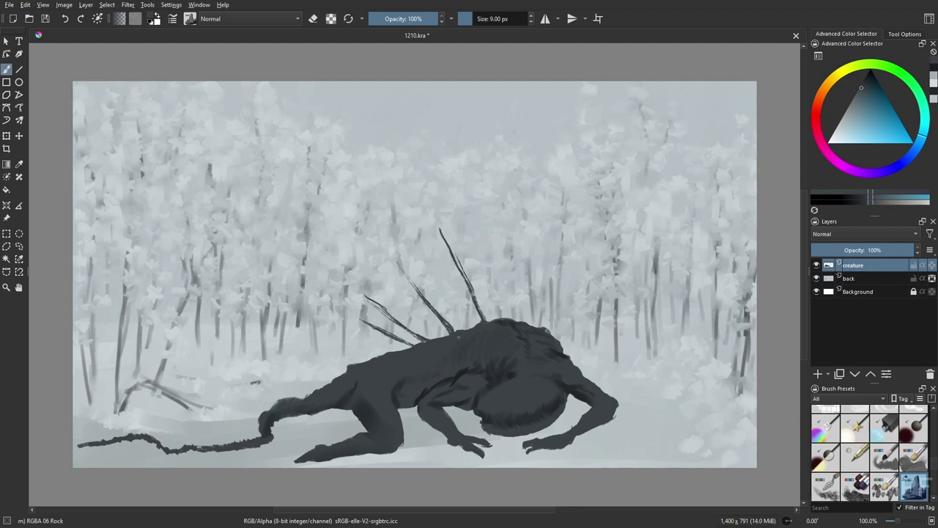
pyautogui.moveTo(532, 327); pyautogui.dragTo(532, 241)
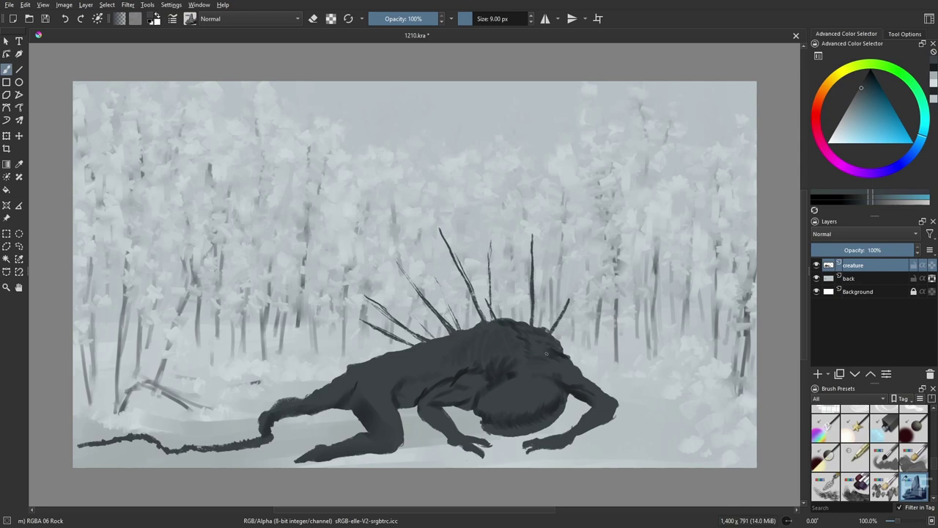
# With Gamer Knife Maybe on locked alpha, deepen the shadows around the neck, shoulders and head, raising the brush to 100% opacity and 15 px.
pyautogui.press('/')
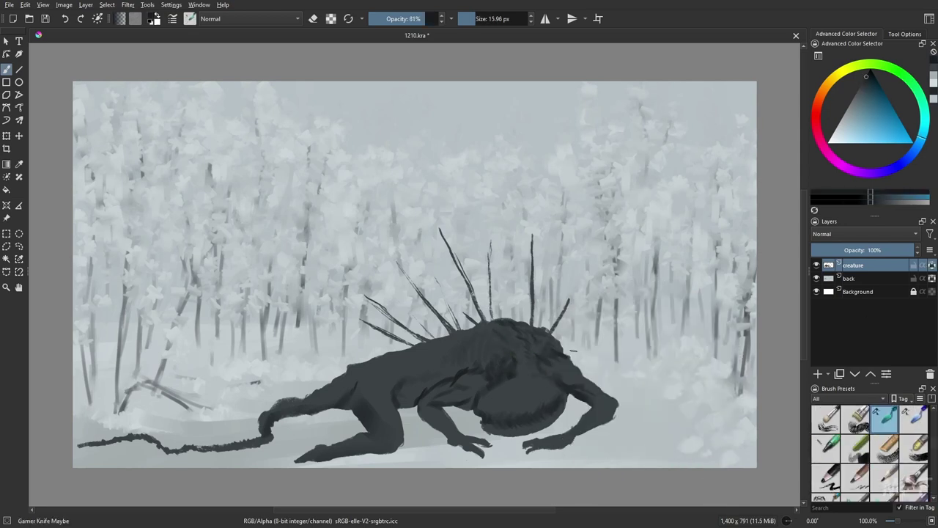
pyautogui.press('[')
pyautogui.press('[')
pyautogui.press('[')
pyautogui.press('m')
pyautogui.press('i')
pyautogui.press('i')
pyautogui.press(']')
pyautogui.press(']')
pyautogui.press(']')
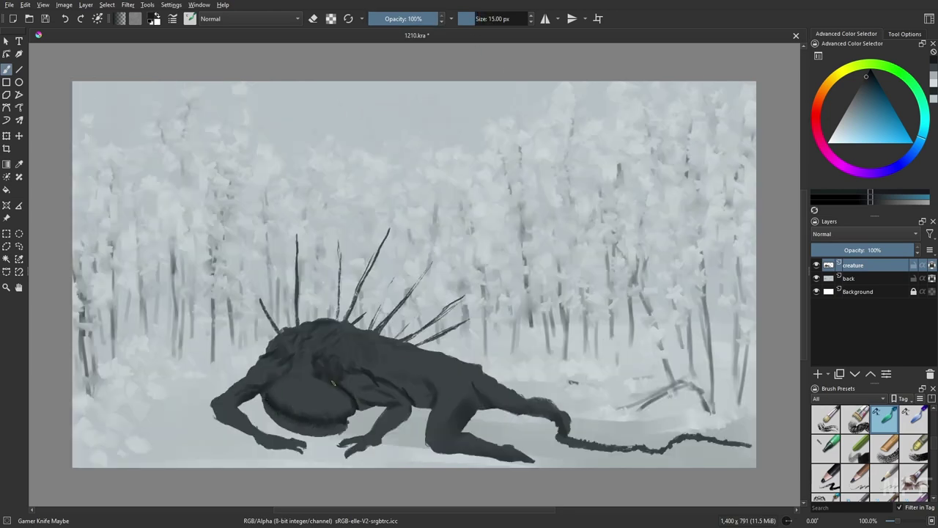
# Choose a lighter grey, set the brush size to 42.76 px, and lighten the upper surface of the creature's head.
pyautogui.moveTo(866, 96); pyautogui.dragTo(854, 104)
pyautogui.click(482, 23)
pyautogui.moveTo(296, 400)
pyautogui.mouseDown()
pyautogui.moveTo(299, 387)
pyautogui.moveTo(321, 402)
pyautogui.mouseUp()
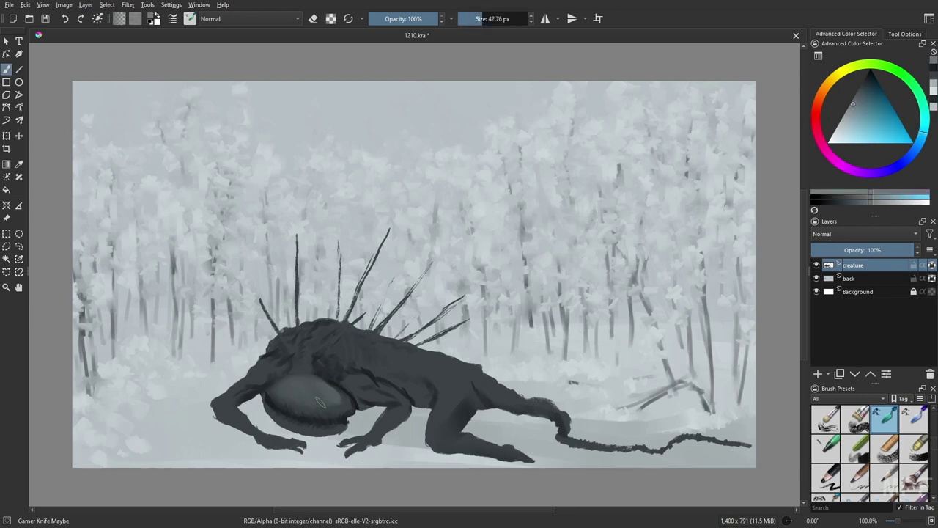
# Reduce the brush to 8 px and paint fine light bristles along the head's rim and mouth, mirroring the view while working.
pyautogui.press('m')
pyautogui.press('[')
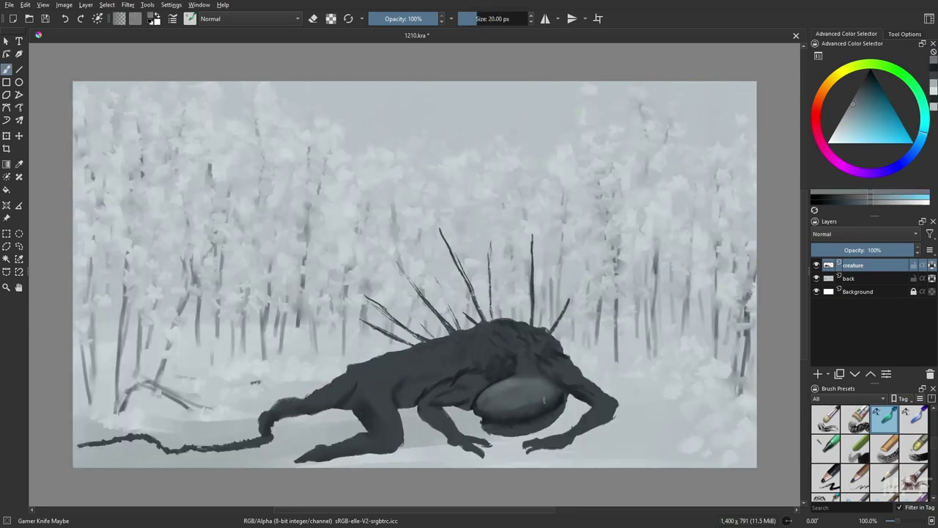
pyautogui.press('[')
pyautogui.press('[')
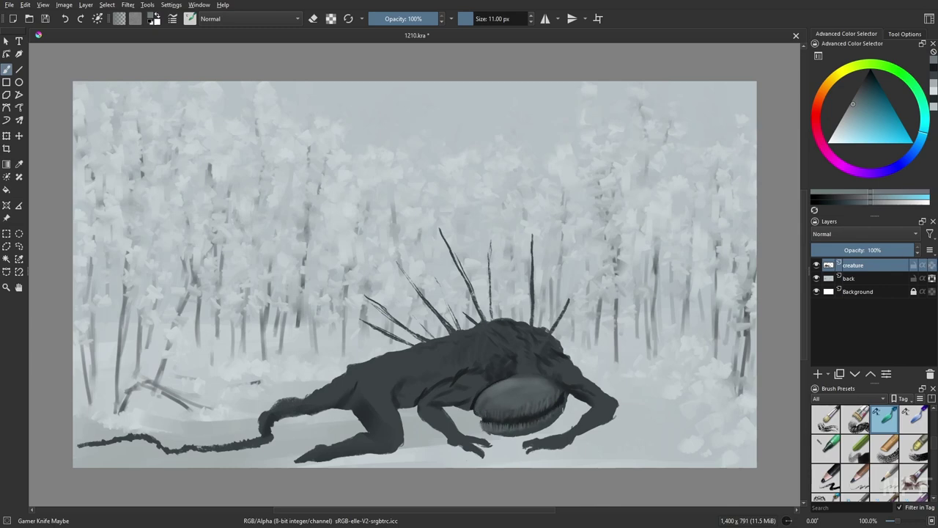
pyautogui.press('m')
pyautogui.press('[')
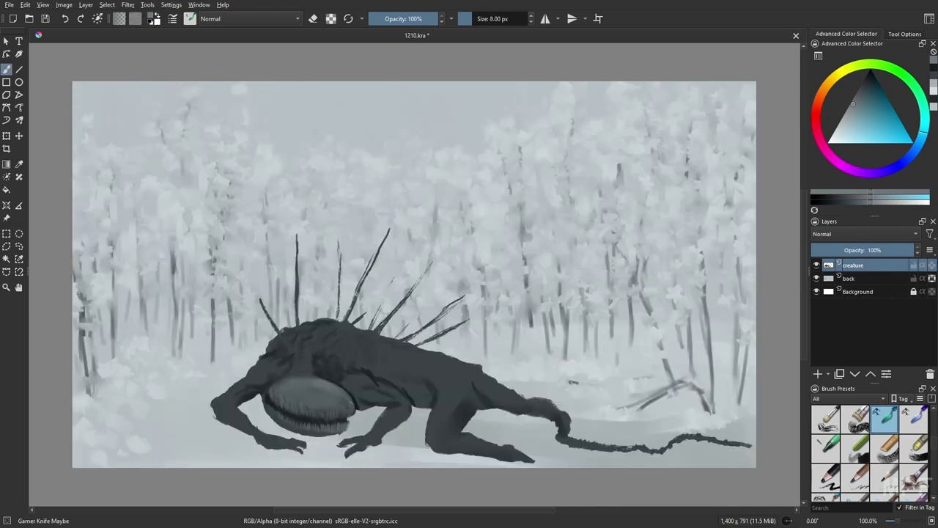
pyautogui.press('m')
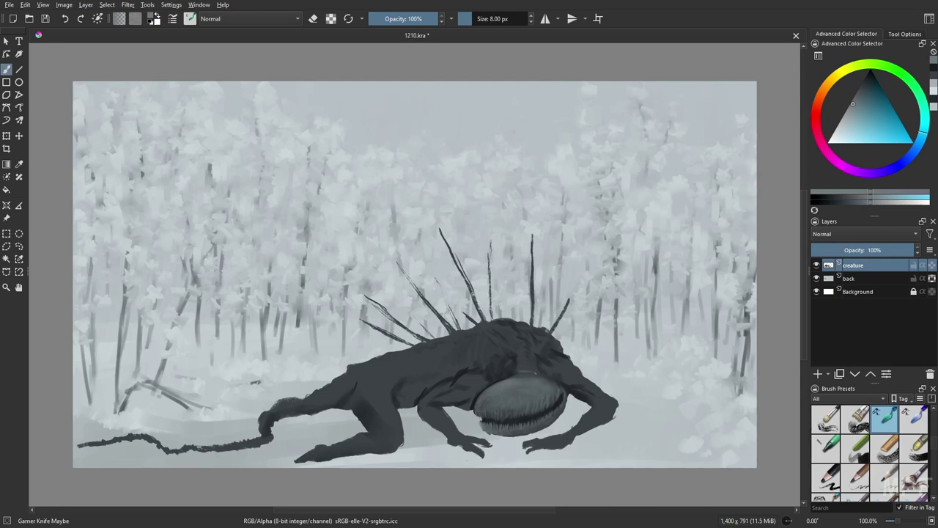
# Paint a lighter segmented spine ridge from the head up over the back, varying the brush between 16 and 10 px.
pyautogui.moveTo(513, 333)
pyautogui.mouseDown()
pyautogui.moveTo(522, 331)
pyautogui.moveTo(515, 324)
pyautogui.mouseUp()
pyautogui.press(']')
pyautogui.press(']')
pyautogui.press(']')
pyautogui.press(']')
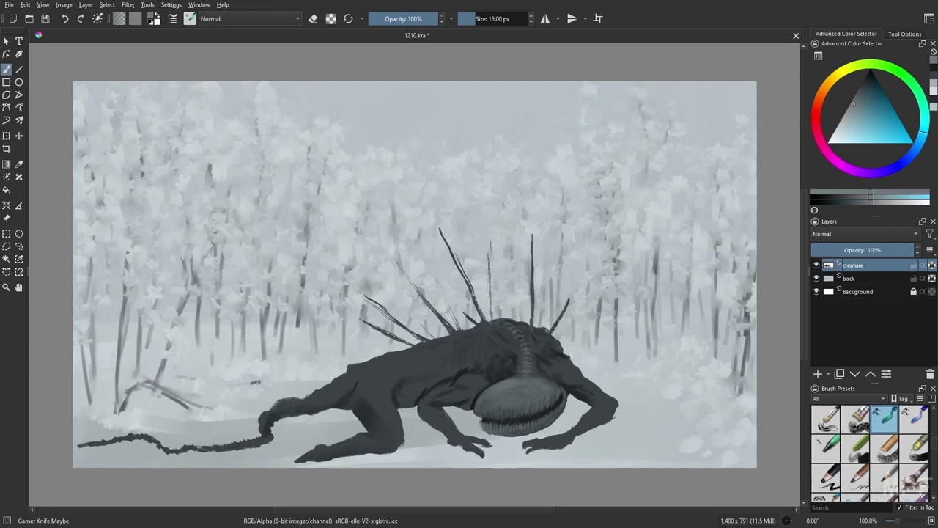
pyautogui.press('[')
pyautogui.press('[')
pyautogui.press('[')
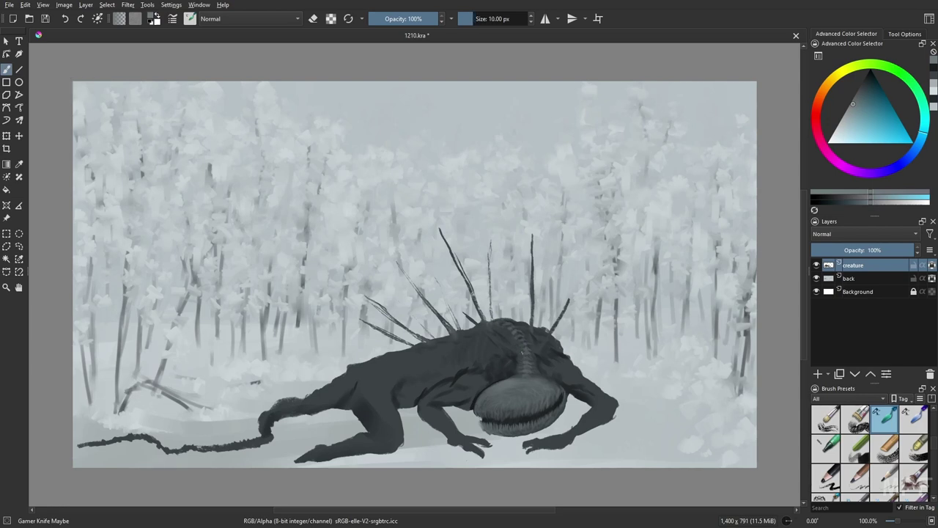
# Lighten the creature's shoulders and upper arms with grey at 18.77 px, toggling the alpha lock and mirroring the view.
pyautogui.moveTo(460, 382); pyautogui.dragTo(486, 376)
pyautogui.click(933, 266)
pyautogui.click(477, 19)
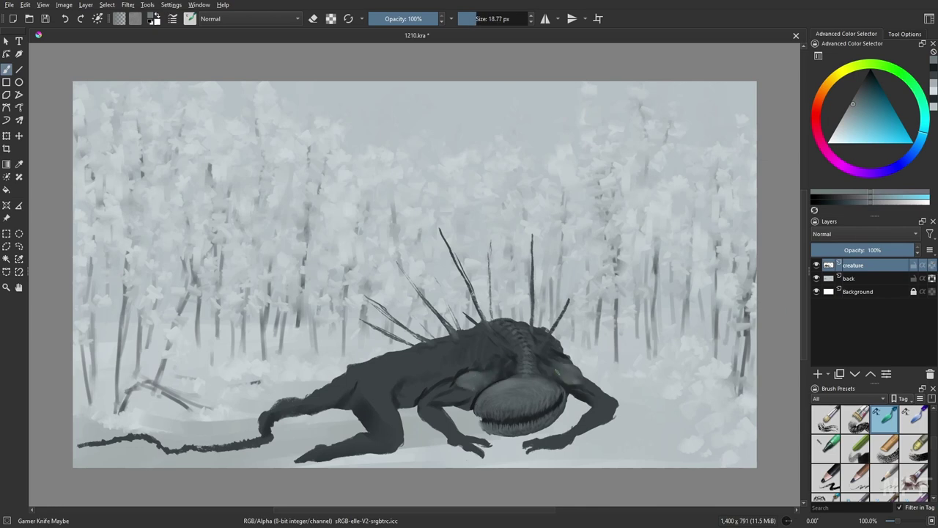
pyautogui.press('m')
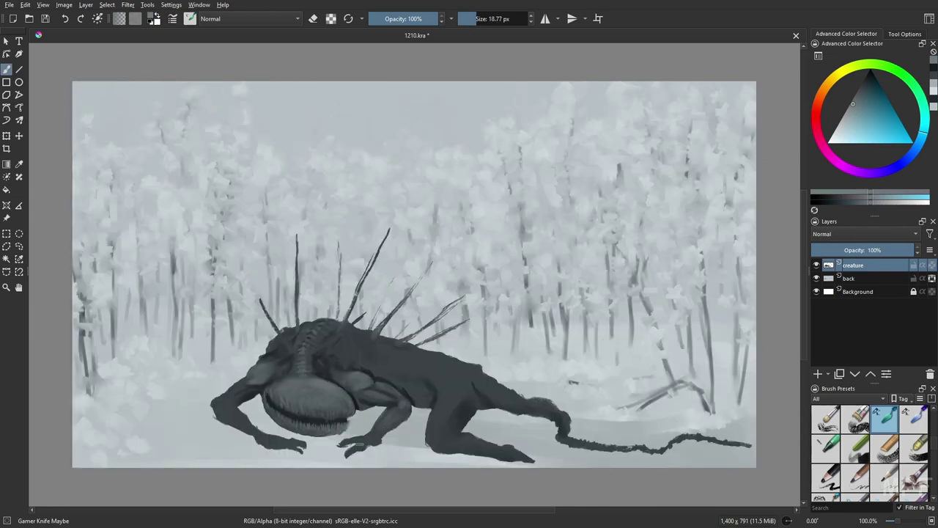
# Reduce the brush to 11 px in the mirrored view and paint light muscle and rib strokes on the creature's forearm and flank.
pyautogui.press('m')
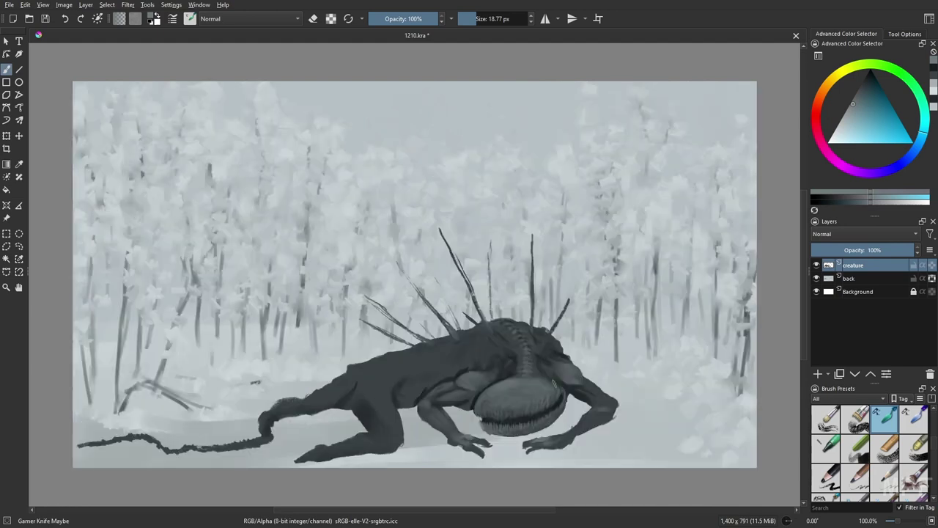
pyautogui.moveTo(592, 385); pyautogui.dragTo(605, 396)
pyautogui.press('[')
pyautogui.press('[')
pyautogui.press('[')
pyautogui.press('[')
pyautogui.press('[')
pyautogui.press('[')
pyautogui.press('[')
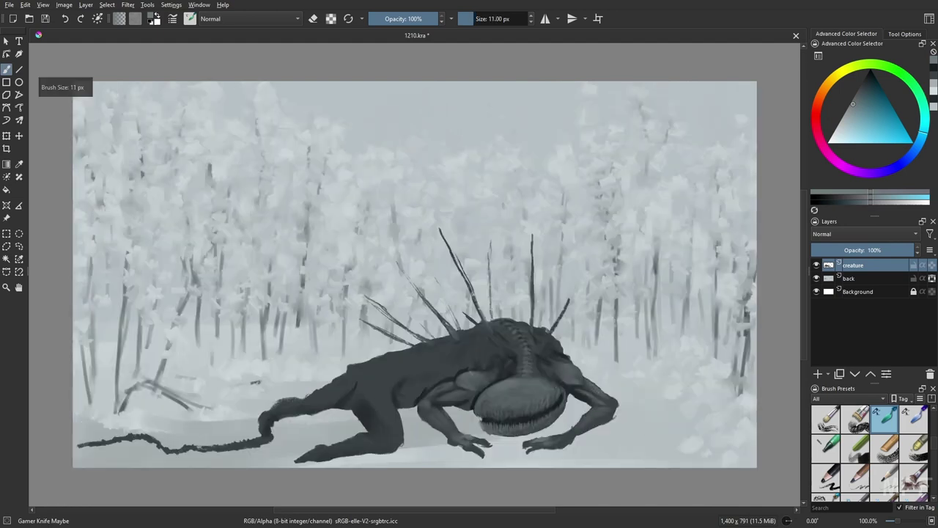
pyautogui.moveTo(470, 341); pyautogui.dragTo(471, 359)
# Switch to the RGBA 06 Rock brush in eraser mode, enlarge it to 14 px, and erase jagged notches along the creature's belly.
pyautogui.rightClick(432, 375)
pyautogui.click(376, 427)
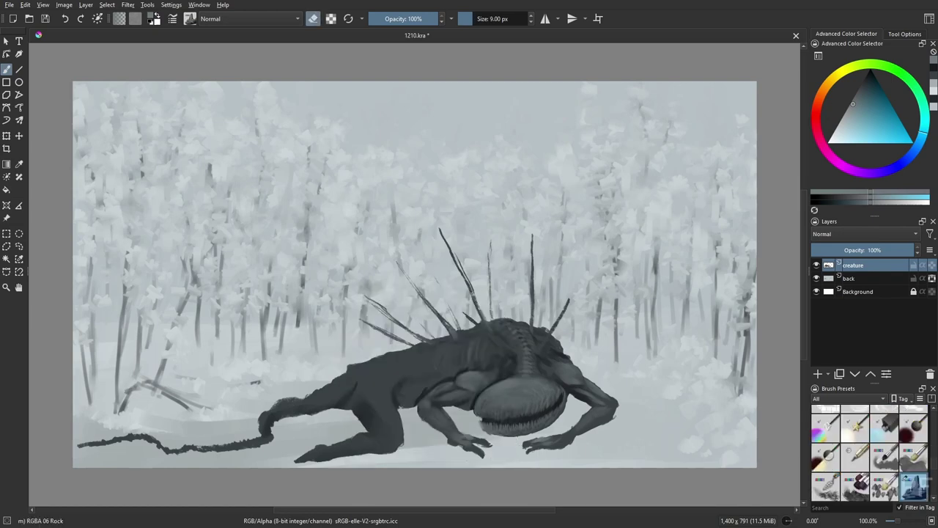
pyautogui.press(']')
pyautogui.press(']')
pyautogui.press(']')
pyautogui.press(']')
pyautogui.press(']')
pyautogui.moveTo(404, 405)
pyautogui.mouseDown()
pyautogui.moveTo(399, 399)
pyautogui.moveTo(414, 405)
pyautogui.moveTo(407, 390)
pyautogui.mouseUp()
pyautogui.moveTo(415, 401); pyautogui.dragTo(420, 391)
pyautogui.moveTo(399, 401)
pyautogui.mouseDown()
pyautogui.moveTo(400, 391)
pyautogui.moveTo(428, 381)
pyautogui.moveTo(388, 408)
pyautogui.mouseUp()
# Return to the Gamer Knife Maybe brush at 50% opacity and lighten the hind leg, forearm and back, reducing the size from 37.83 to 20 px.
pyautogui.rightClick(522, 375)
pyautogui.click(452, 378)
pyautogui.click(480, 19)
pyautogui.click(403, 19)
pyautogui.press('m')
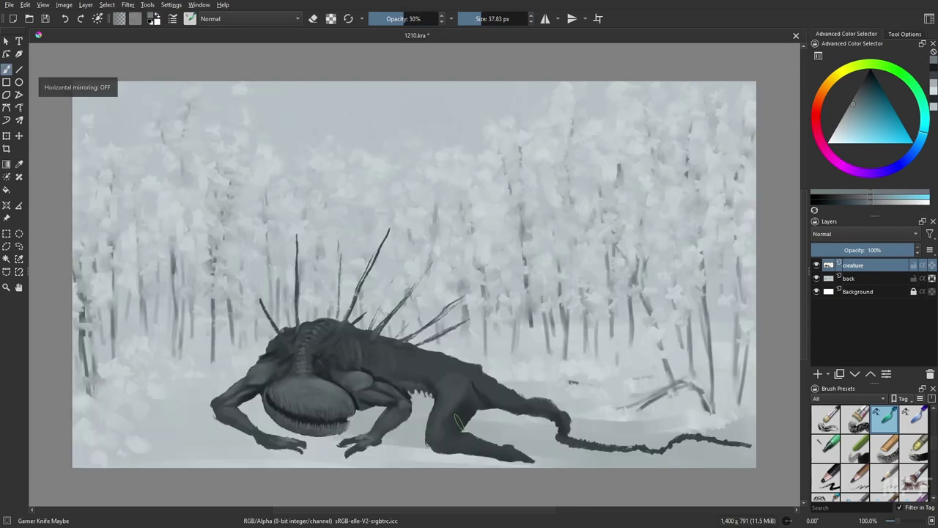
pyautogui.press('[')
pyautogui.press('[')
pyautogui.press('[')
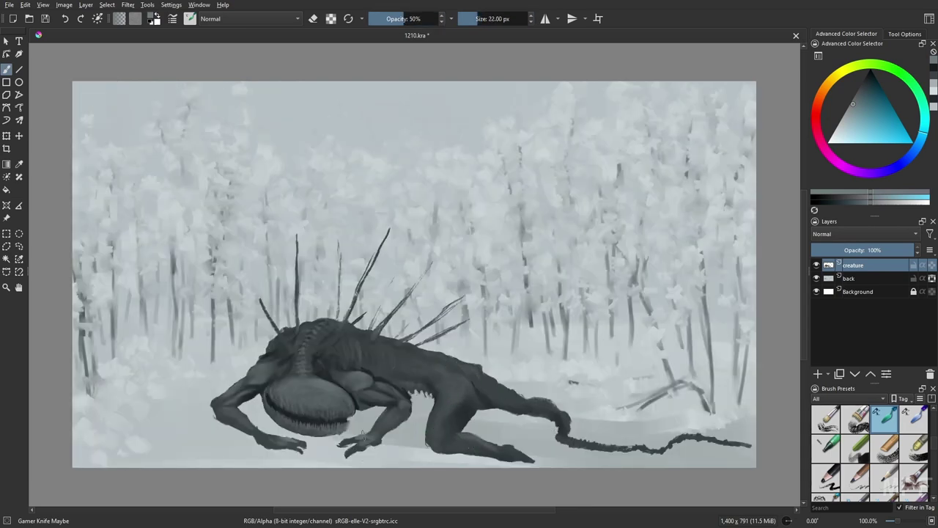
pyautogui.press('[')
pyautogui.press('[')
pyautogui.press(']')
pyautogui.press(']')
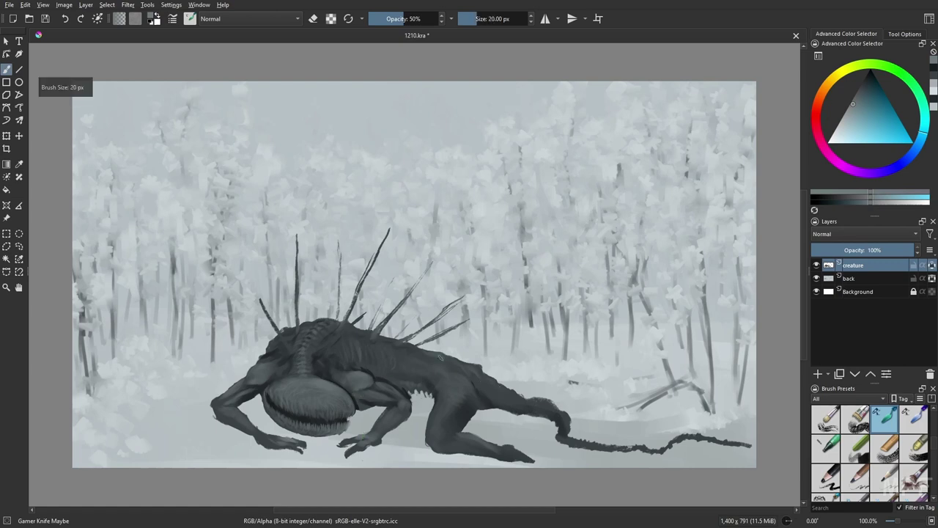
# Enlarge the brush to 188.56 px and lighten the creature's tail with long strokes.
pyautogui.click(487, 19)
pyautogui.moveTo(749, 442); pyautogui.dragTo(623, 446)
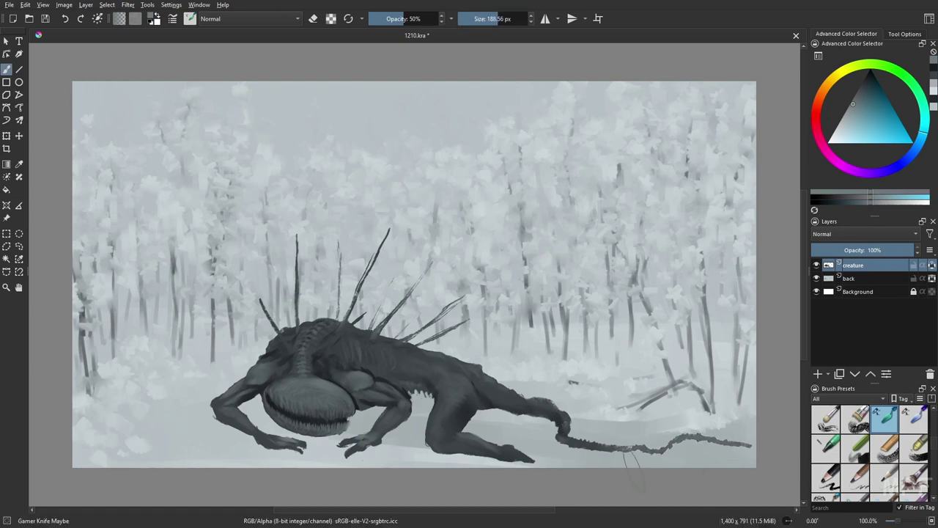
pyautogui.moveTo(718, 438); pyautogui.dragTo(564, 431)
# Pick a near-black tone, set the brush to 21.90 px and 80% opacity, and darken the tallest spine and both hands.
pyautogui.click(934, 67)
pyautogui.click(478, 19)
pyautogui.moveTo(387, 233); pyautogui.dragTo(353, 307)
pyautogui.click(424, 19)
pyautogui.moveTo(303, 450); pyautogui.dragTo(257, 432)
pyautogui.moveTo(340, 445); pyautogui.dragTo(353, 440)
pyautogui.moveTo(347, 454); pyautogui.dragTo(374, 436)
pyautogui.rightClick(413, 375)
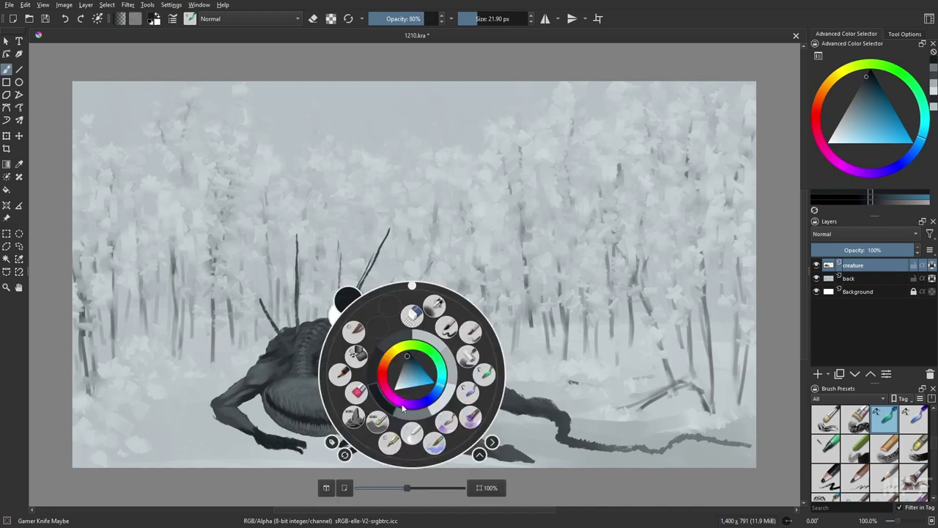
pyautogui.click(374, 429)
pyautogui.rightClick(430, 412)
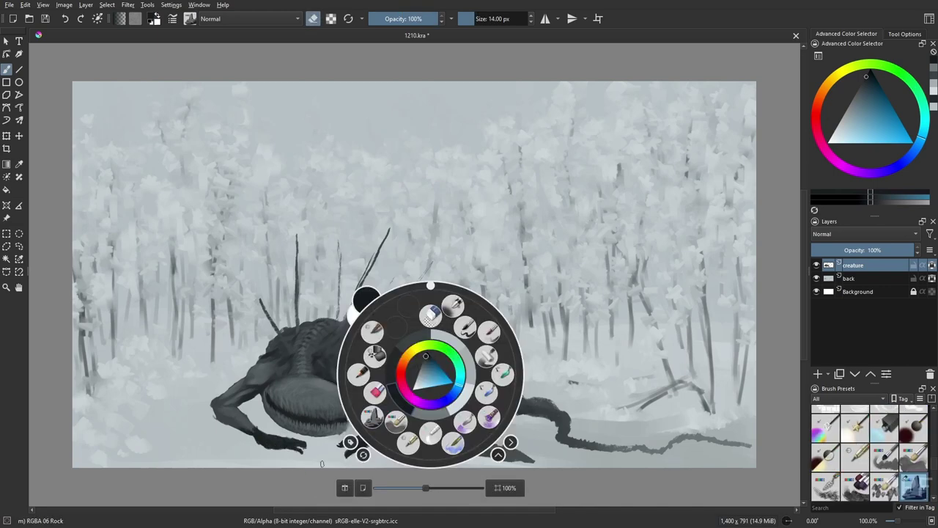
pyautogui.rightClick(421, 414)
pyautogui.rightClick(411, 414)
pyautogui.click(391, 423)
# Darken the creature's hind foot and the full length of its tail with the near-black tone.
pyautogui.moveTo(524, 461); pyautogui.dragTo(493, 448)
pyautogui.moveTo(500, 451); pyautogui.dragTo(463, 445)
pyautogui.moveTo(491, 452)
pyautogui.mouseDown()
pyautogui.moveTo(449, 444)
pyautogui.moveTo(467, 442)
pyautogui.mouseUp()
pyautogui.moveTo(665, 450); pyautogui.dragTo(605, 448)
pyautogui.click(497, 22)
pyautogui.moveTo(751, 446); pyautogui.dragTo(567, 443)
# Paint small dark eye spots on the head and refine the arm shading, varying the brush between 18 and 10 px.
pyautogui.moveTo(496, 22); pyautogui.dragTo(475, 21)
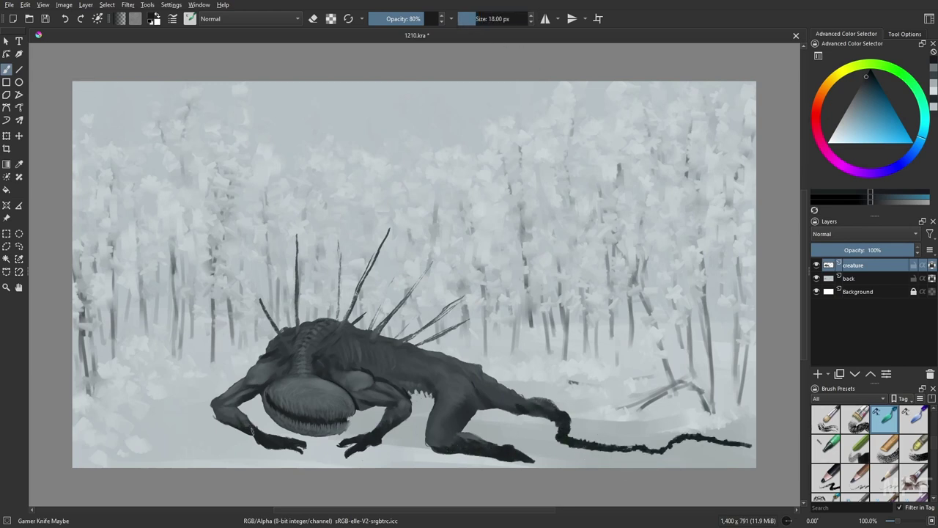
pyautogui.press('[')
pyautogui.press('[')
pyautogui.press('[')
pyautogui.press('[')
pyautogui.press('[')
pyautogui.press(']')
pyautogui.press(']')
pyautogui.press('m')
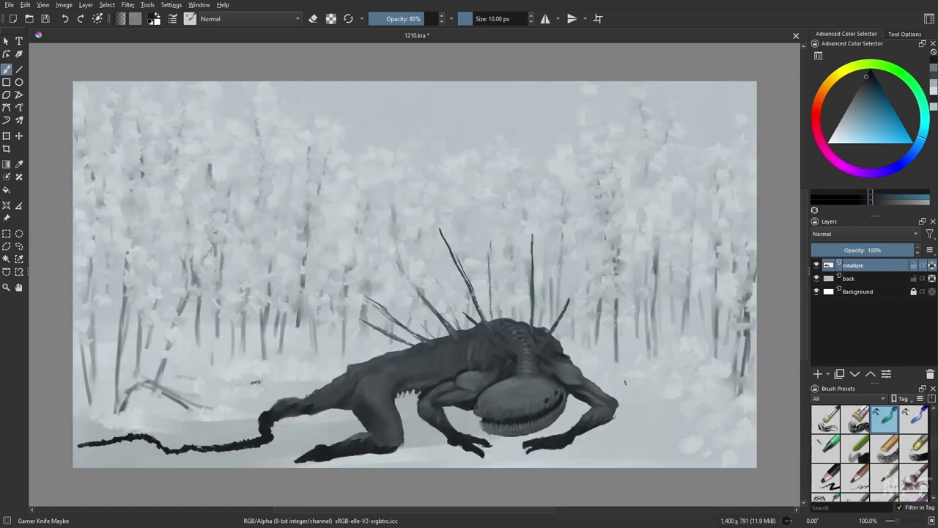
pyautogui.keyDown('ctrl'); pyautogui.click(465, 366); pyautogui.keyUp('ctrl')
pyautogui.keyDown('ctrl'); pyautogui.click(440, 379); pyautogui.keyUp('ctrl')
pyautogui.press(']')
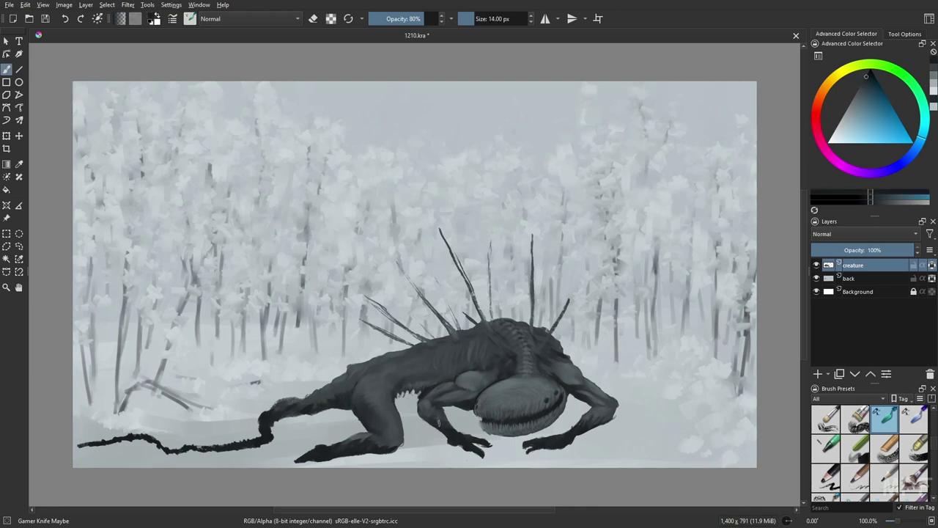
# Turn off the creature layer's alpha lock, raise the brush opacity to 100%, and paint dark marks in the snow beside the hands and hind foot.
pyautogui.click(933, 267)
pyautogui.press('o')
pyautogui.press('o')
pyautogui.moveTo(526, 453); pyautogui.dragTo(538, 453)
pyautogui.moveTo(520, 451)
pyautogui.mouseDown()
pyautogui.moveTo(511, 456)
pyautogui.moveTo(567, 454)
pyautogui.mouseUp()
pyautogui.moveTo(463, 451); pyautogui.dragTo(471, 455)
pyautogui.moveTo(412, 454); pyautogui.dragTo(459, 450)
pyautogui.moveTo(246, 462); pyautogui.dragTo(302, 457)
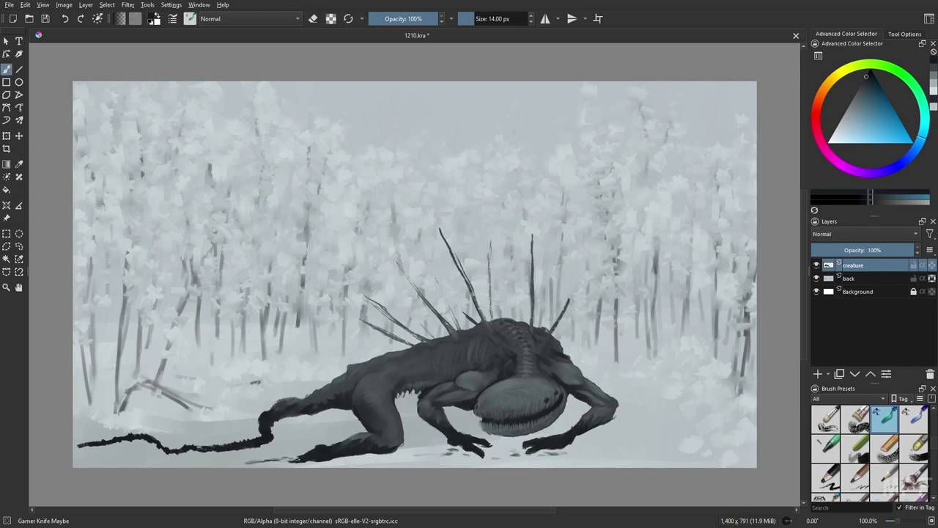
pyautogui.press('m')
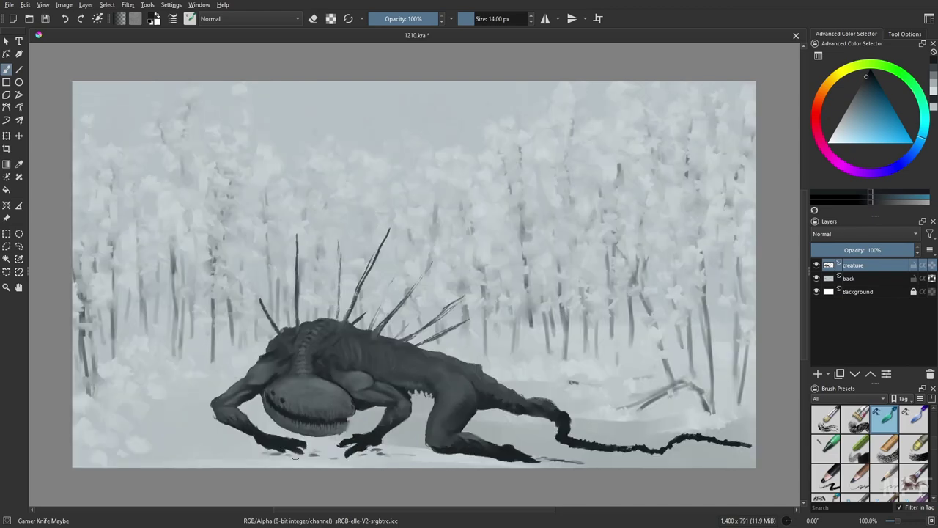
# Reduce the brush to 11 px and extend thin dark marks in the snow behind and beneath the hind foot.
pyautogui.press('[')
pyautogui.press('m')
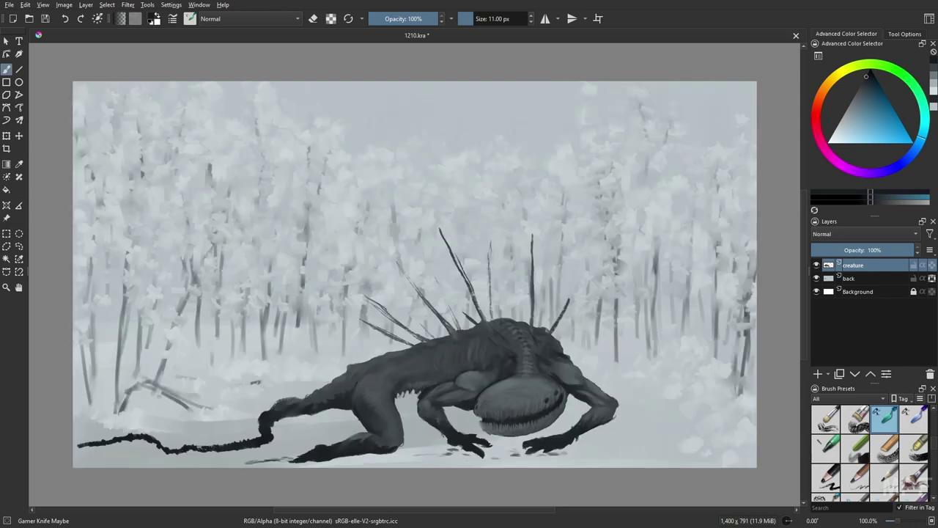
pyautogui.moveTo(240, 461); pyautogui.dragTo(216, 462)
pyautogui.moveTo(222, 459); pyautogui.dragTo(190, 461)
pyautogui.moveTo(281, 465); pyautogui.dragTo(293, 465)
pyautogui.moveTo(297, 465); pyautogui.dragTo(322, 461)
# Enlarge the brush to 22 px and scatter dark patches in the snow around the creature's tail.
pyautogui.press(']')
pyautogui.press(']')
pyautogui.press(']')
pyautogui.press(']')
pyautogui.press(']')
pyautogui.press(']')
pyautogui.press(']')
pyautogui.press(']')
pyautogui.moveTo(104, 452); pyautogui.dragTo(137, 448)
pyautogui.moveTo(118, 448); pyautogui.dragTo(169, 461)
pyautogui.moveTo(176, 439); pyautogui.dragTo(199, 438)
pyautogui.moveTo(78, 433)
pyautogui.mouseDown()
pyautogui.moveTo(95, 433)
pyautogui.moveTo(105, 460)
pyautogui.mouseUp()
pyautogui.moveTo(116, 463); pyautogui.dragTo(129, 462)
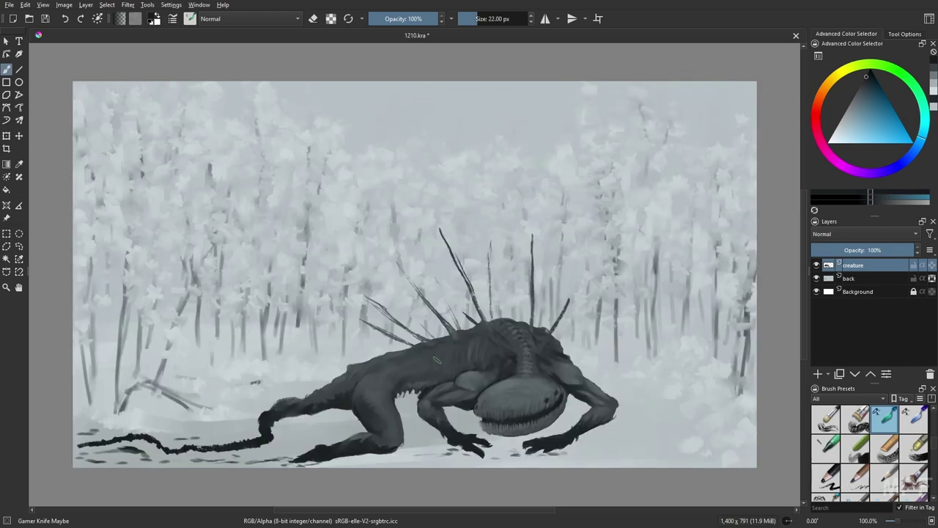
# Paint dark spiky tufts along the tail and hind foot, reducing the brush to 13 px.
pyautogui.moveTo(283, 441); pyautogui.dragTo(296, 442)
pyautogui.moveTo(301, 442); pyautogui.dragTo(326, 442)
pyautogui.moveTo(266, 420); pyautogui.dragTo(254, 415)
pyautogui.press('[')
pyautogui.press('[')
pyautogui.moveTo(345, 436); pyautogui.dragTo(336, 445)
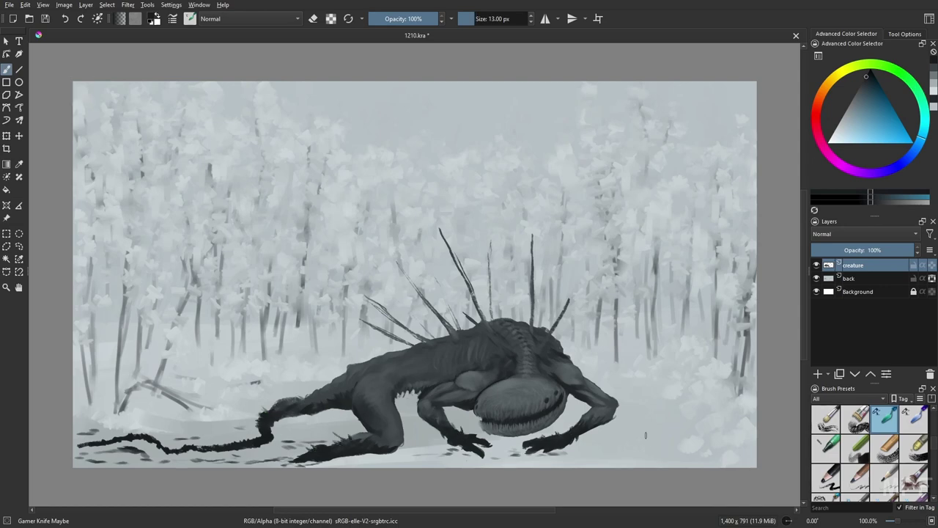
pyautogui.moveTo(74, 447); pyautogui.dragTo(91, 442)
pyautogui.moveTo(139, 441); pyautogui.dragTo(160, 449)
pyautogui.moveTo(218, 445); pyautogui.dragTo(250, 437)
pyautogui.press('m')
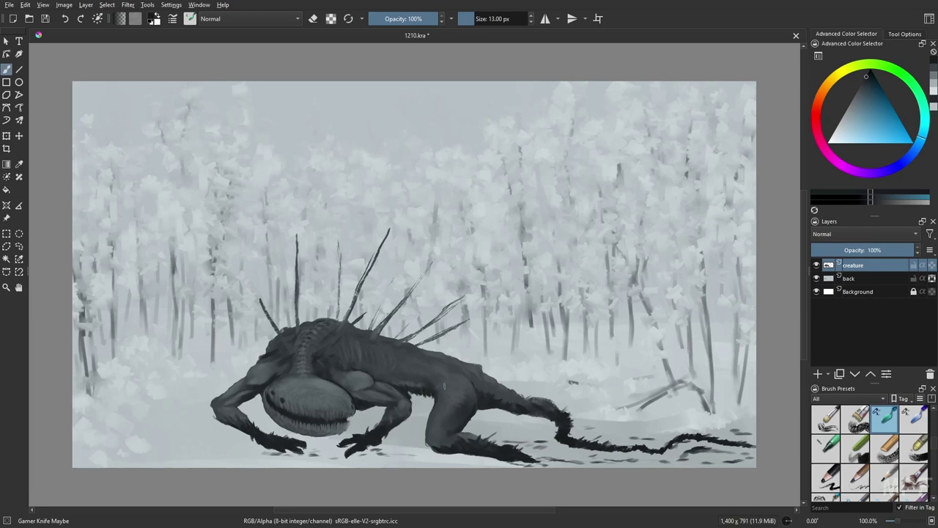
# Sample a mid grey and paint the spine bases running down over the shoulders with a 3 to 5 px brush, adding dark shading.
pyautogui.keyDown('ctrl'); pyautogui.click(428, 393); pyautogui.keyUp('ctrl')
pyautogui.press('[')
pyautogui.press('[')
pyautogui.press('[')
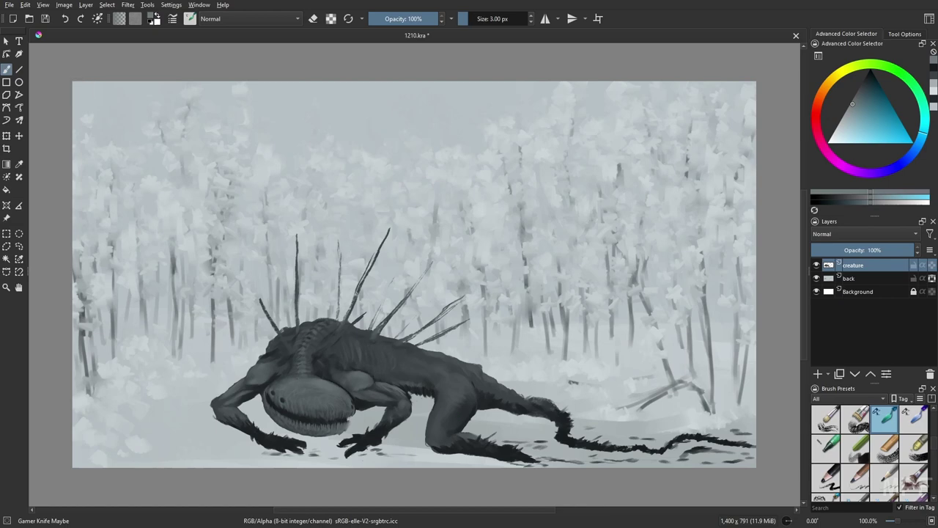
pyautogui.press('m')
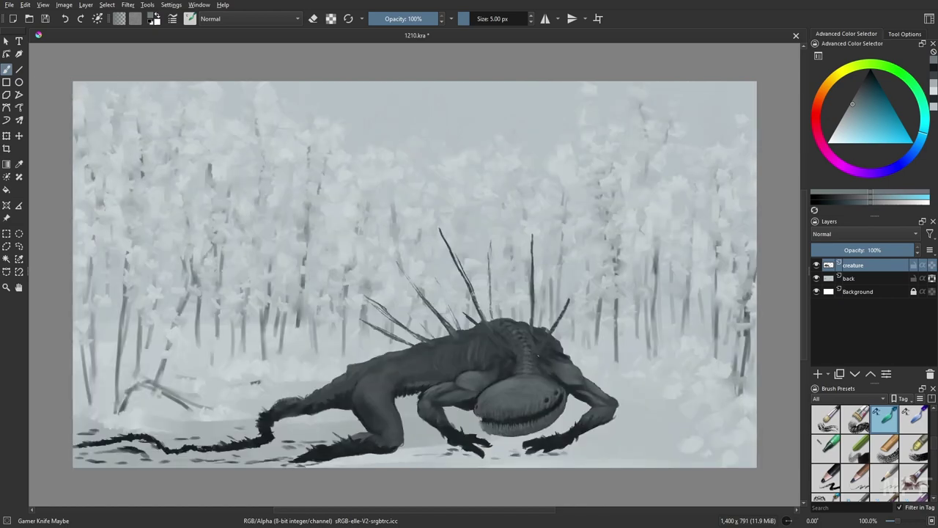
pyautogui.press('m')
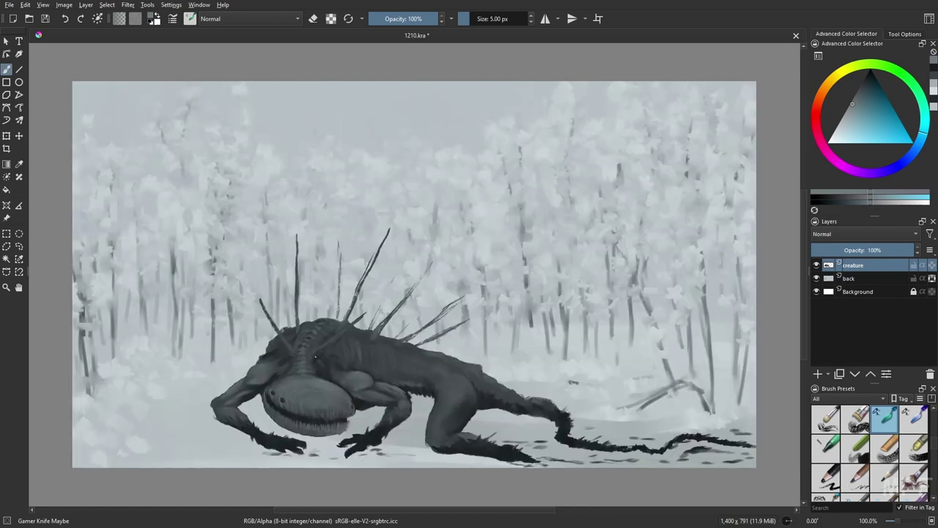
pyautogui.press('m')
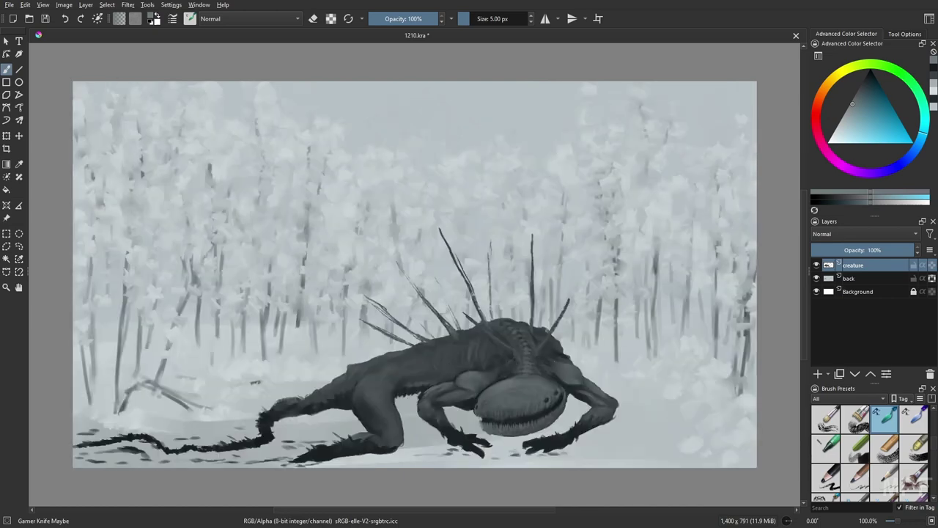
pyautogui.rightClick(569, 340)
pyautogui.click(517, 340)
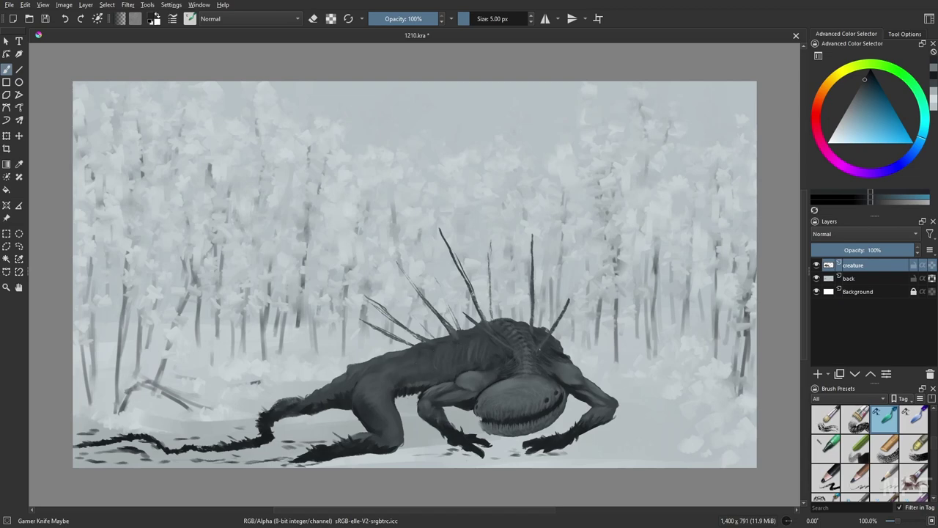
# Sample the shoulder's grey, enlarge the brush to 10 px, and lighten the upper arm and shoulder muscles.
pyautogui.press('m')
pyautogui.keyDown('ctrl'); pyautogui.click(355, 376); pyautogui.keyUp('ctrl')
pyautogui.press(']')
pyautogui.press(']')
pyautogui.press(']')
pyautogui.press(']')
pyautogui.press(']')
pyautogui.moveTo(353, 372); pyautogui.dragTo(334, 355)
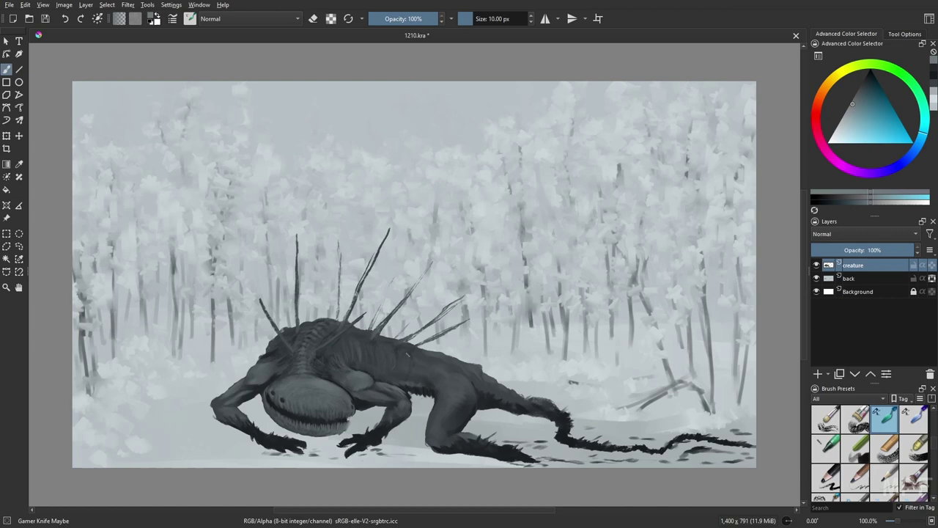
# Shade the hind leg's knee and rear contour with dark strokes, using a 6 to 10 px brush.
pyautogui.press('[')
pyautogui.press('m')
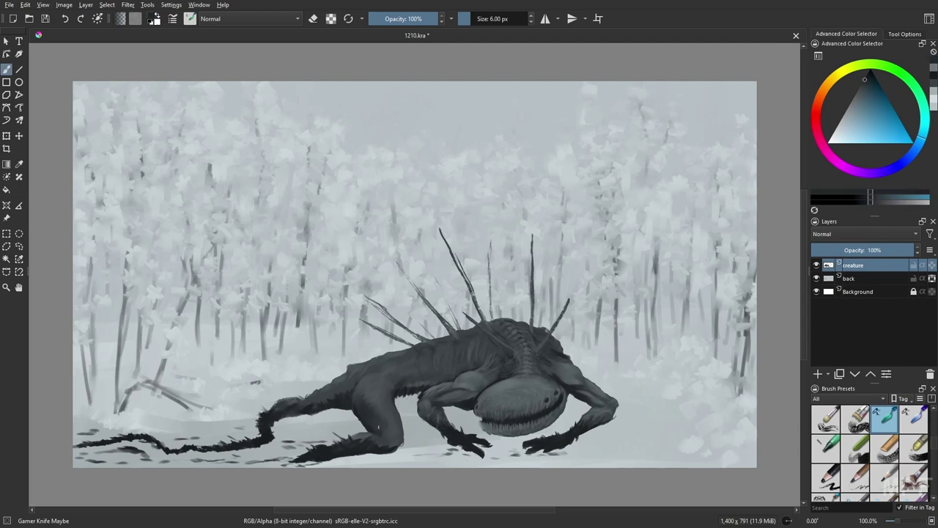
pyautogui.press(']')
pyautogui.moveTo(371, 438); pyautogui.dragTo(380, 440)
pyautogui.press('m')
pyautogui.moveTo(428, 439)
pyautogui.mouseDown()
pyautogui.moveTo(434, 450)
pyautogui.moveTo(465, 455)
pyautogui.mouseUp()
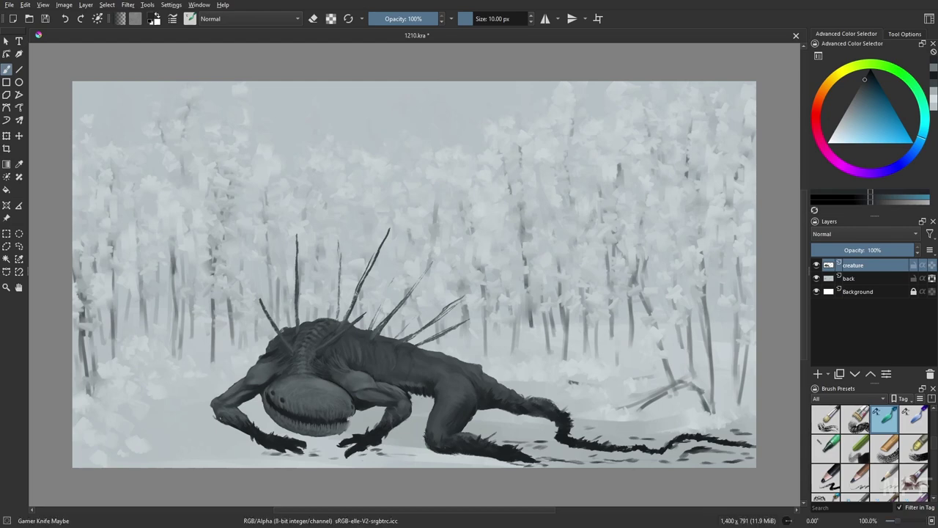
# Paint fine light grey ribs and fur along the flank, back and thigh with a 5 to 7 px brush, mirroring the view to check.
pyautogui.press('m')
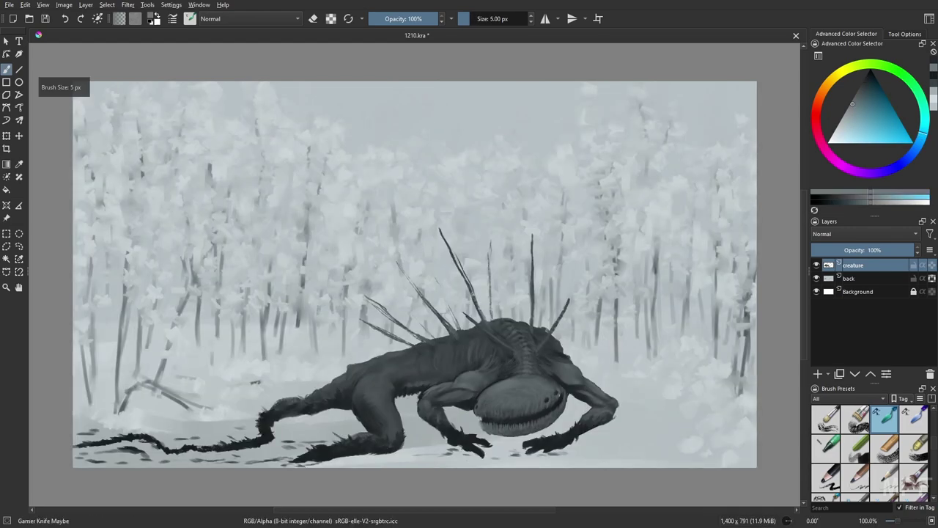
pyautogui.press('[')
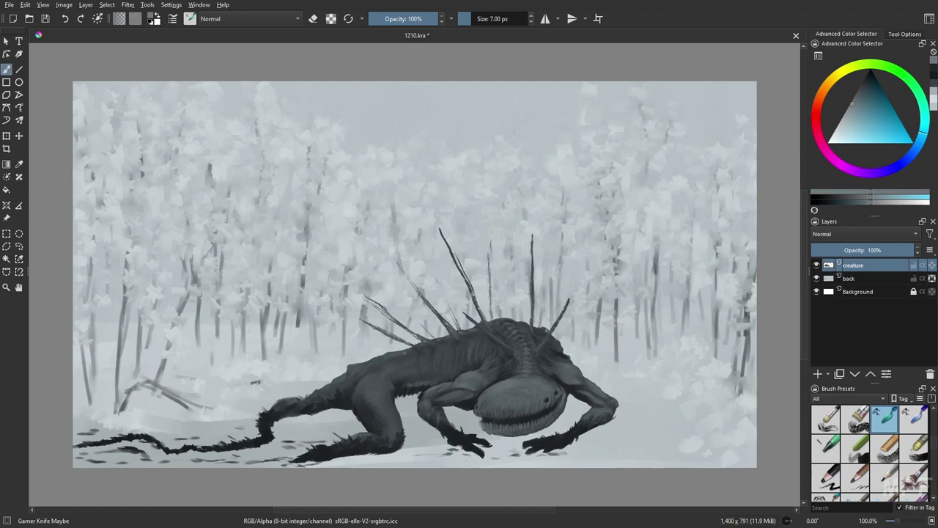
pyautogui.press('m')
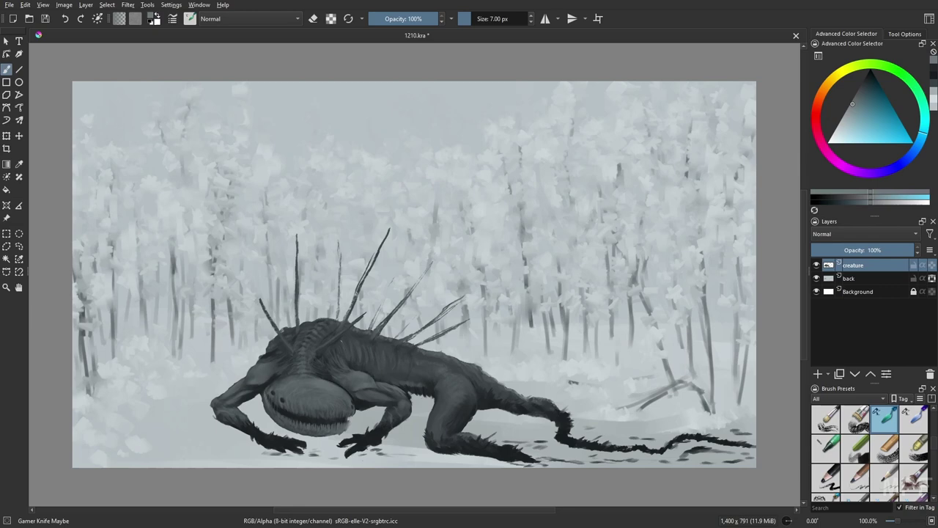
pyautogui.press('m')
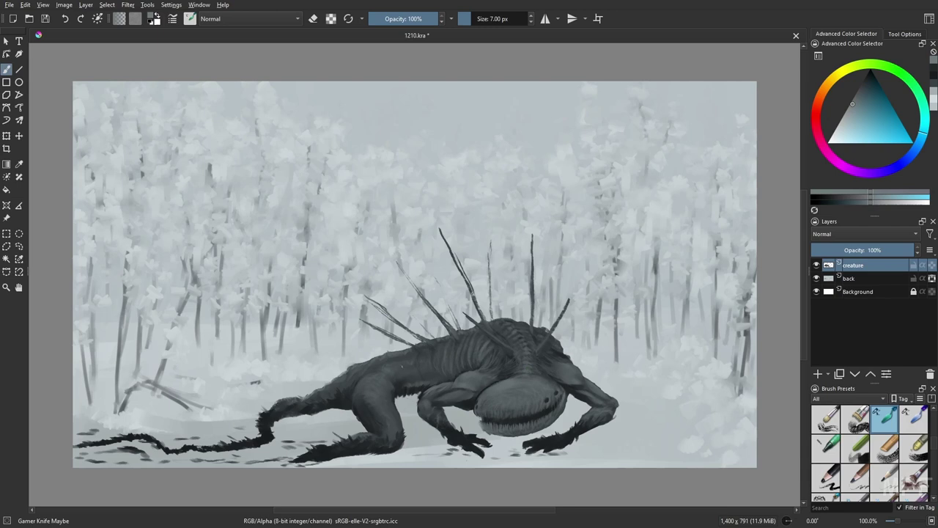
# Add a new paint layer above the creature and name it "front snow".
pyautogui.click(817, 374)
pyautogui.doubleClick(854, 265)
pyautogui.write('front snow')
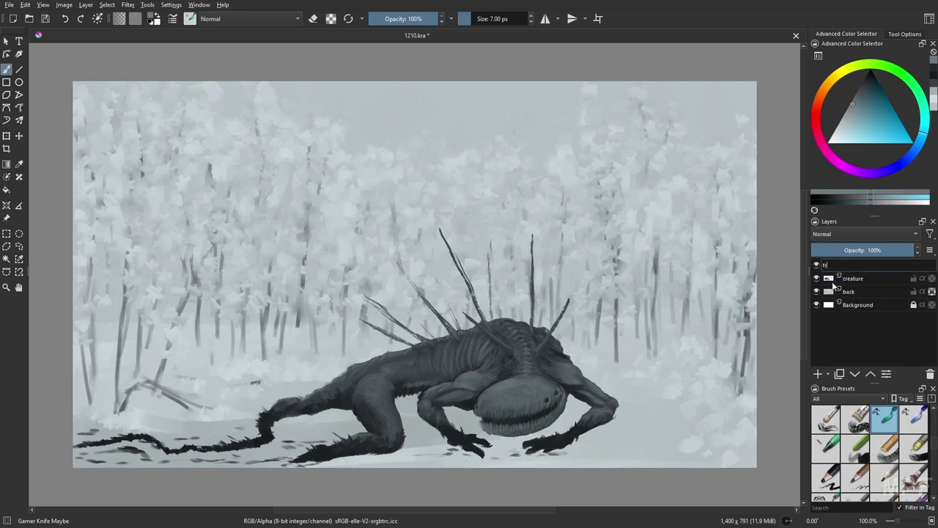
pyautogui.press('Return')
# Choose a light snow grey, lower the brush opacity to 50%, test strokes beside the forearm, and clear them from the layer.
pyautogui.rightClick(603, 279)
pyautogui.click(577, 291)
pyautogui.click(572, 346)
pyautogui.moveTo(555, 453); pyautogui.dragTo(657, 419)
pyautogui.press('/')
pyautogui.press('i')
pyautogui.press('i')
pyautogui.press('i')
pyautogui.press('i')
pyautogui.press('i')
pyautogui.moveTo(587, 439)
pyautogui.mouseDown()
pyautogui.moveTo(636, 417)
pyautogui.moveTo(644, 426)
pyautogui.moveTo(610, 444)
pyautogui.moveTo(611, 428)
pyautogui.moveTo(586, 442)
pyautogui.mouseUp()
pyautogui.keyDown('ctrl'); pyautogui.click(609, 440); pyautogui.keyUp('ctrl')
pyautogui.press('Delete')
# Paint soft snow shading along the creature's outer forearm on the front snow layer with a 28 px brush at 50% opacity.
pyautogui.press('[')
pyautogui.press('[')
pyautogui.press('[')
pyautogui.press('[')
pyautogui.press('[')
pyautogui.press('[')
pyautogui.press('[')
pyautogui.press('[')
pyautogui.press('[')
pyautogui.press('[')
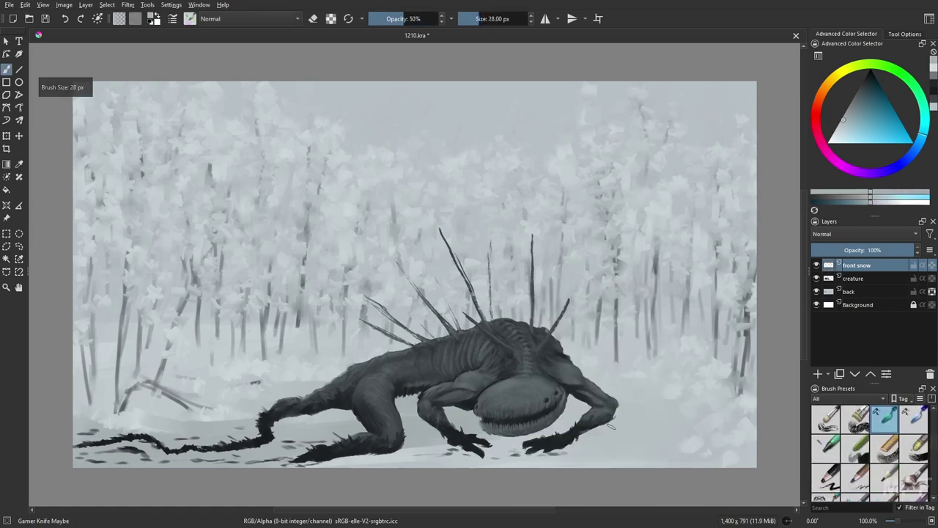
pyautogui.press('o')
pyautogui.press('o')
pyautogui.press('o')
pyautogui.press('o')
pyautogui.press('o')
pyautogui.moveTo(617, 402)
pyautogui.mouseDown()
pyautogui.moveTo(602, 426)
pyautogui.moveTo(559, 451)
pyautogui.mouseUp()
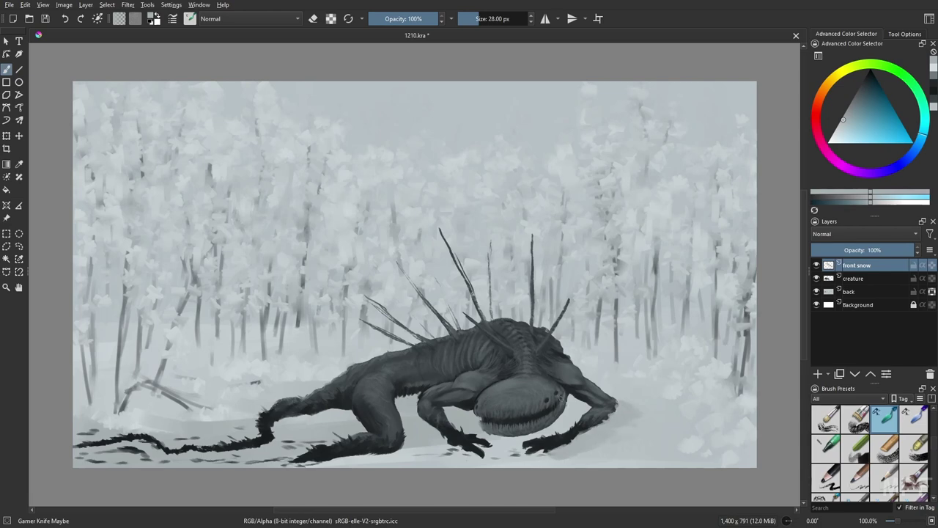
# Blend sampled snow tones along the foreground over the tail and feet edges, using the Wet Knife Plus preset at about 26 px.
pyautogui.rightClick(272, 374)
pyautogui.keyDown('ctrl'); pyautogui.click(88, 460); pyautogui.keyUp('ctrl')
pyautogui.moveTo(88, 462); pyautogui.dragTo(217, 463)
pyautogui.keyDown('ctrl'); pyautogui.click(347, 366); pyautogui.keyUp('ctrl')
pyautogui.rightClick(183, 440)
pyautogui.click(205, 443)
pyautogui.moveTo(92, 464)
pyautogui.mouseDown()
pyautogui.moveTo(592, 462)
pyautogui.moveTo(610, 430)
pyautogui.moveTo(648, 417)
pyautogui.mouseUp()
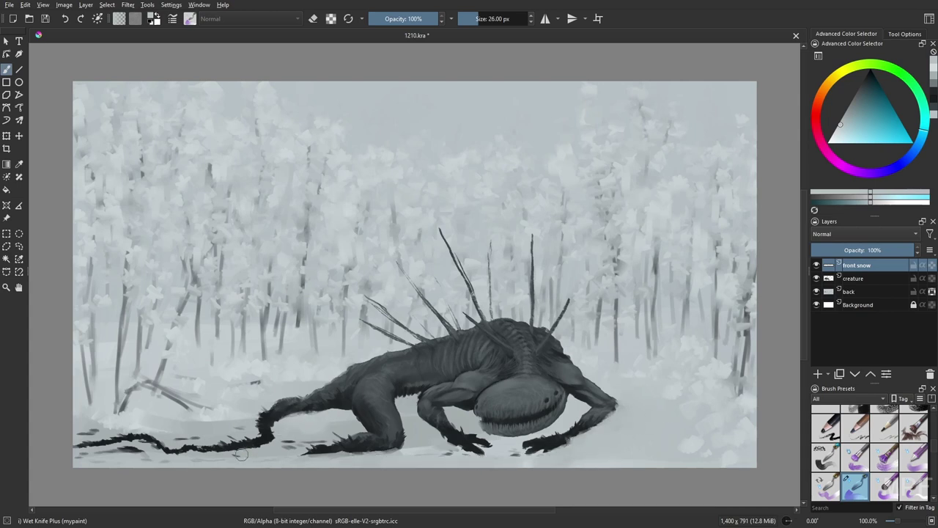
pyautogui.press('[')
pyautogui.press('[')
pyautogui.moveTo(320, 454); pyautogui.dragTo(408, 450)
pyautogui.moveTo(465, 453); pyautogui.dragTo(483, 451)
# Mirror the view and paint a grey shadow under the creature's body on the back layer with a brush of about 54 px.
pyautogui.click(872, 292)
pyautogui.press('m')
pyautogui.click(483, 20)
pyautogui.keyDown('ctrl'); pyautogui.click(352, 417); pyautogui.keyUp('ctrl')
pyautogui.moveTo(396, 421); pyautogui.dragTo(334, 427)
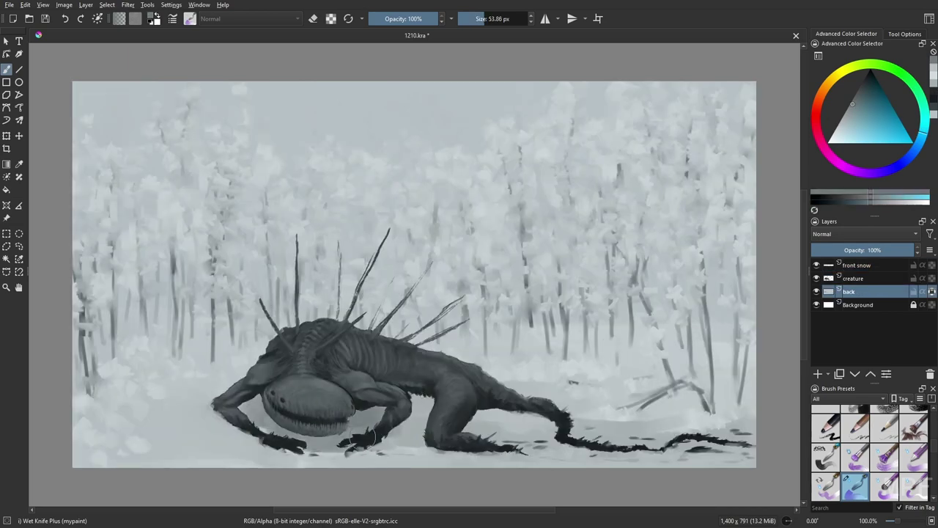
# Add a new paint layer directly above the back layer and name it "under belly".
pyautogui.click(864, 281)
pyautogui.click(867, 294)
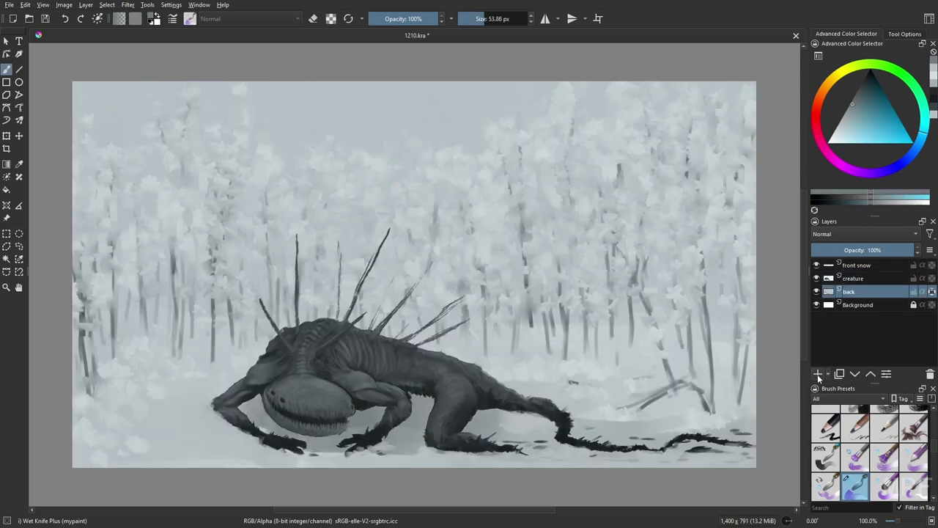
pyautogui.click(818, 374)
pyautogui.doubleClick(857, 292)
pyautogui.write('under belly')
pyautogui.press('Return')
# Paint near-black shadow strokes beneath the belly behind the forearm, using the RGBA 06 Rock preset at 14 px.
pyautogui.keyDown('ctrl'); pyautogui.click(415, 383); pyautogui.keyUp('ctrl')
pyautogui.press('/')
pyautogui.press('e')
pyautogui.press('e')
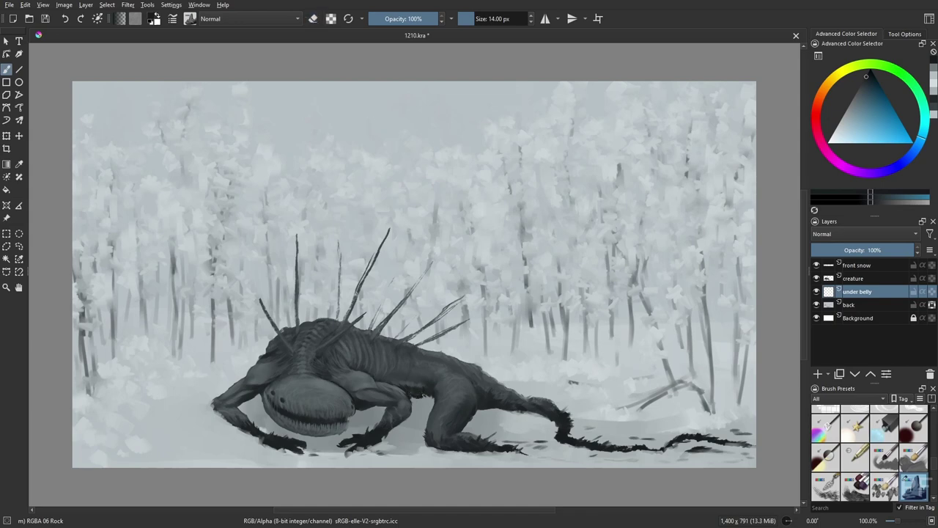
pyautogui.moveTo(417, 402); pyautogui.dragTo(370, 416)
pyautogui.moveTo(429, 414)
pyautogui.mouseDown()
pyautogui.moveTo(486, 418)
pyautogui.moveTo(413, 410)
pyautogui.mouseUp()
# Extend the dark shadow streaks under the belly and from the hind leg to the tail with a 26 px brush.
pyautogui.keyDown('ctrl'); pyautogui.click(421, 402); pyautogui.keyUp('ctrl')
pyautogui.press(']')
pyautogui.press(']')
pyautogui.press(']')
pyautogui.press(']')
pyautogui.press(']')
pyautogui.press(']')
pyautogui.press(']')
pyautogui.moveTo(380, 419); pyautogui.dragTo(355, 420)
pyautogui.moveTo(416, 407); pyautogui.dragTo(431, 404)
pyautogui.moveTo(475, 418)
pyautogui.mouseDown()
pyautogui.moveTo(523, 419)
pyautogui.moveTo(514, 415)
pyautogui.mouseUp()
pyautogui.moveTo(470, 424); pyautogui.dragTo(538, 428)
pyautogui.moveTo(465, 429); pyautogui.dragTo(566, 441)
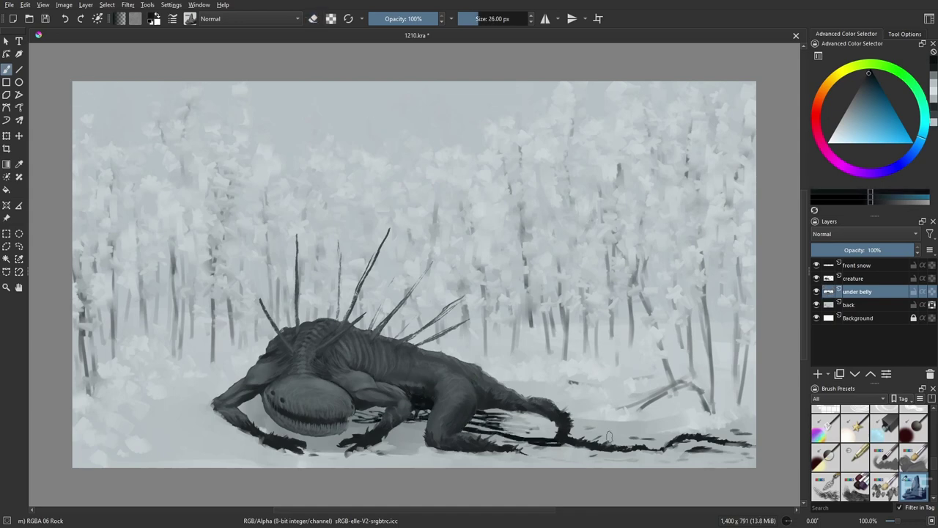
pyautogui.press('m')
pyautogui.moveTo(434, 424)
pyautogui.mouseDown()
pyautogui.moveTo(404, 429)
pyautogui.moveTo(408, 415)
pyautogui.moveTo(460, 420)
pyautogui.mouseUp()
# Paint thin dark drips below the jaw and along the flank on the creature layer with a 5 px brush.
pyautogui.click(476, 19)
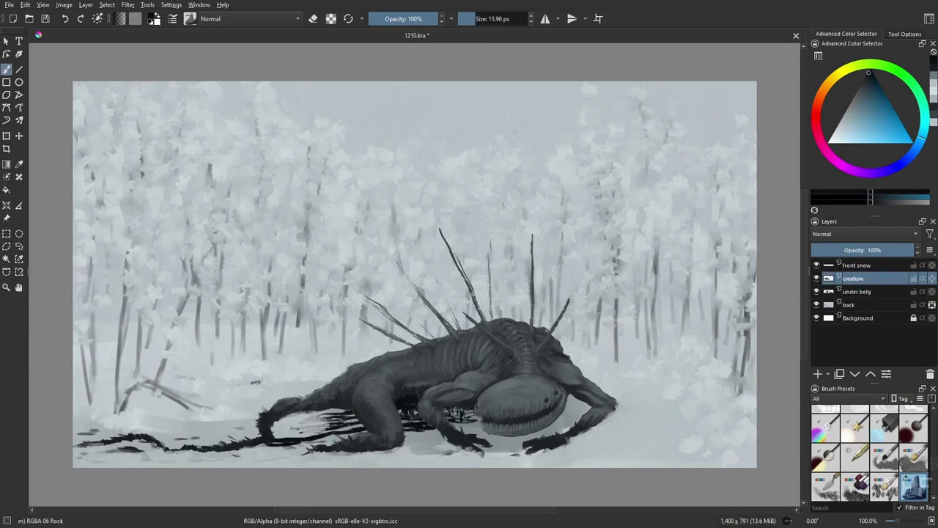
pyautogui.press('pageup')
pyautogui.press('[')
pyautogui.press('[')
pyautogui.press('[')
pyautogui.press('[')
pyautogui.press('[')
pyautogui.press('[')
pyautogui.press('[')
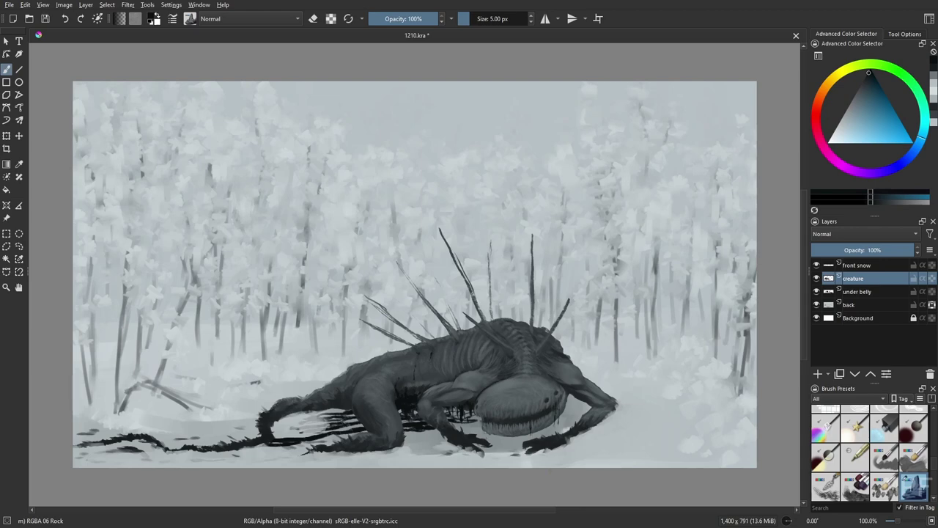
pyautogui.press('-')
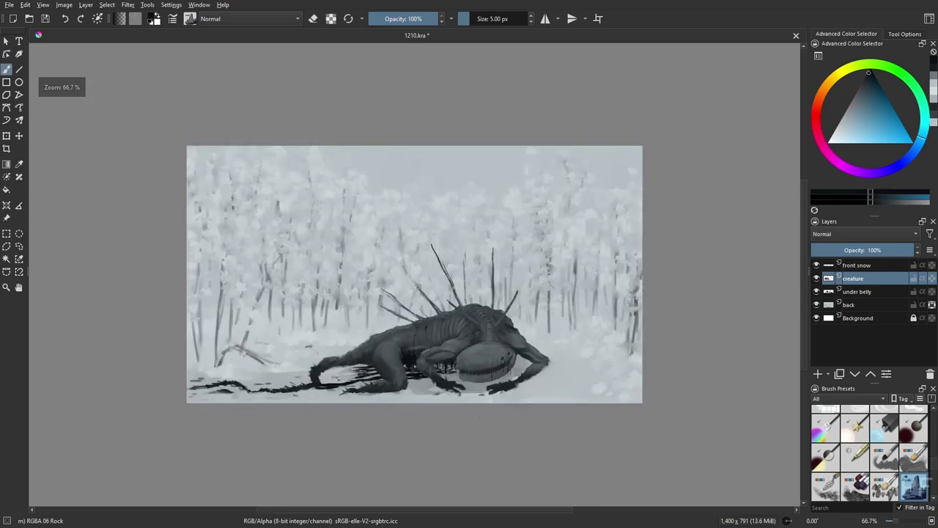
pyautogui.press('=')
# Lock the creature layer's alpha and deepen dark details at the spine bases with Gamer Knife Maybe, 6 px at 80% opacity.
pyautogui.press('/')
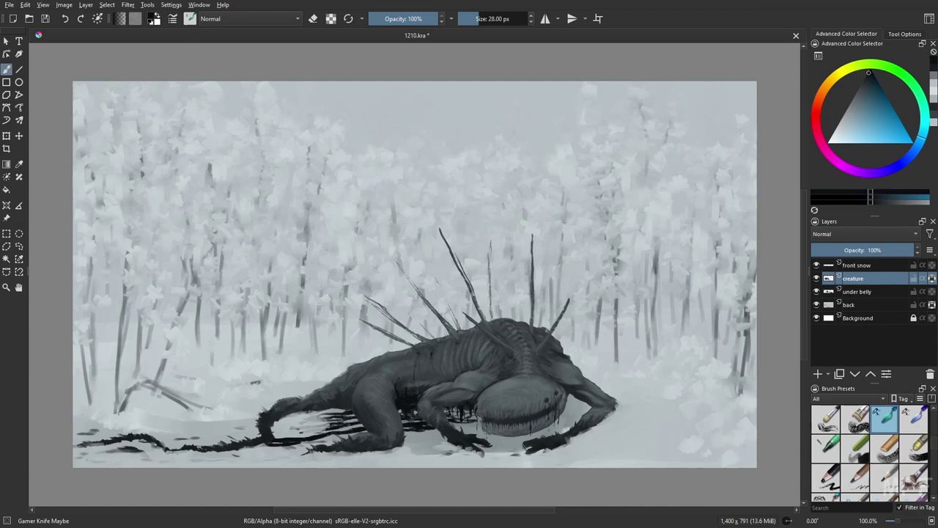
pyautogui.click(475, 18)
pyautogui.moveTo(475, 21); pyautogui.dragTo(471, 20)
pyautogui.click(412, 19)
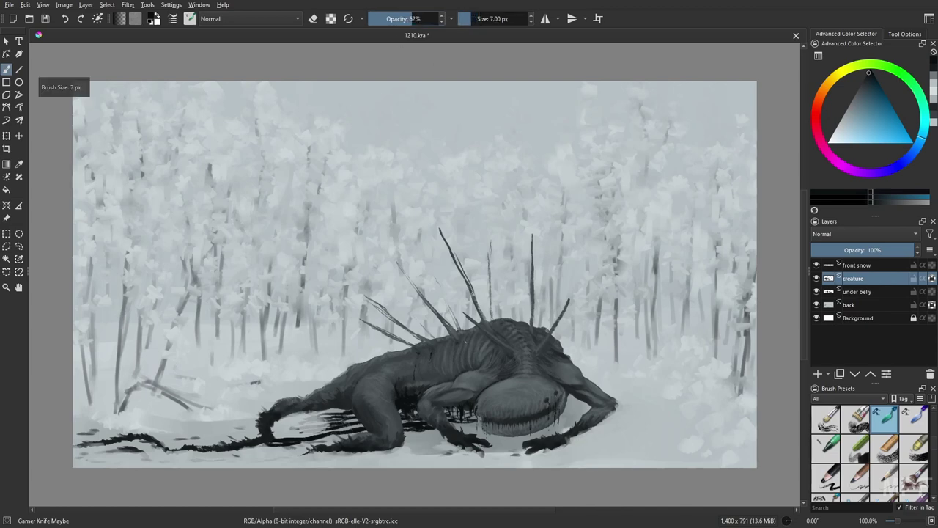
pyautogui.click(473, 19)
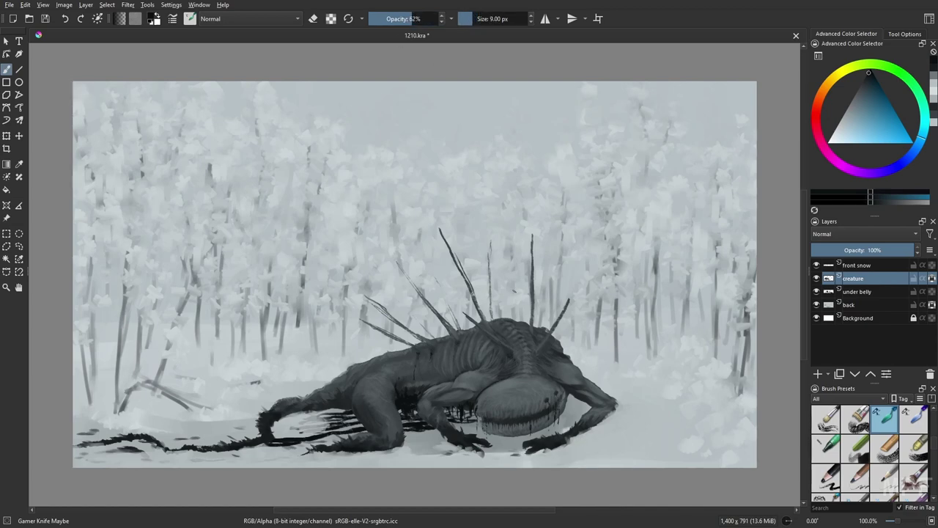
pyautogui.click(425, 19)
pyautogui.press('m')
pyautogui.press('[')
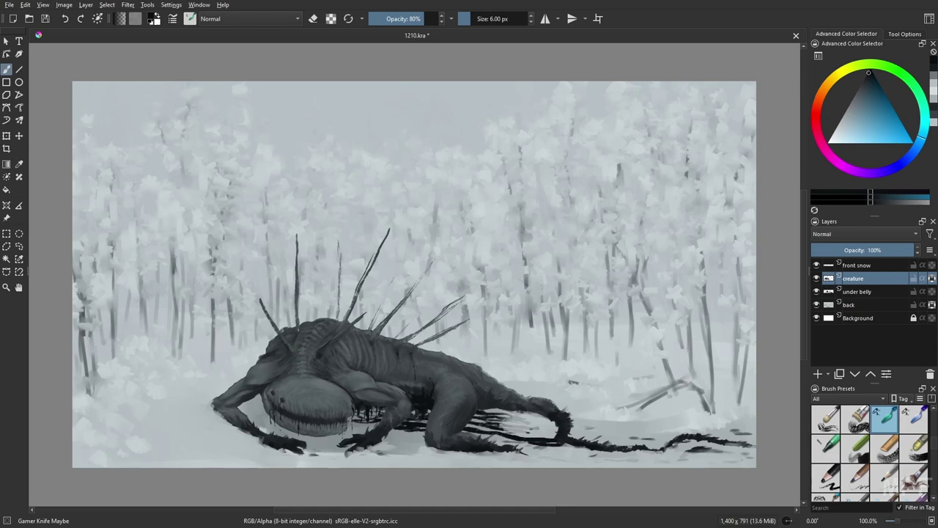
pyautogui.press('m')
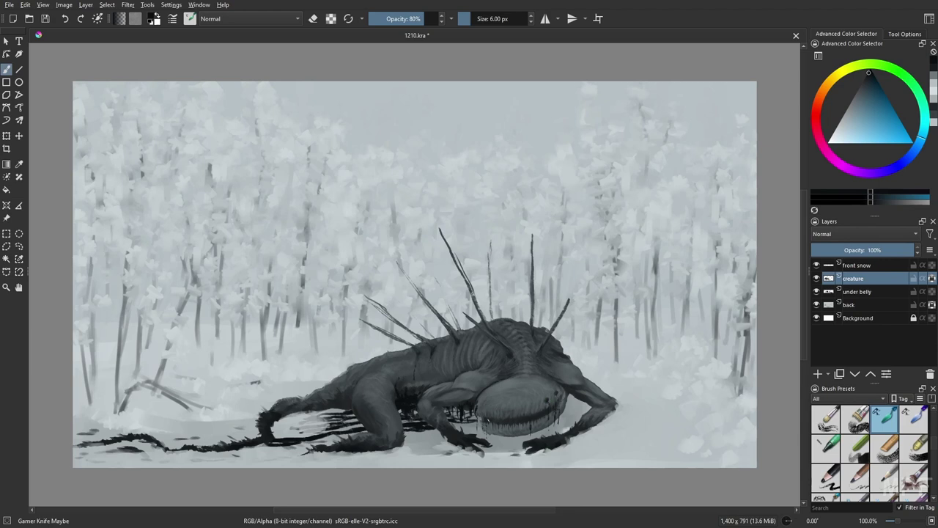
# Paint a translucent shadow beneath the head on the under belly layer, using about 17 px and 65% opacity.
pyautogui.click(858, 291)
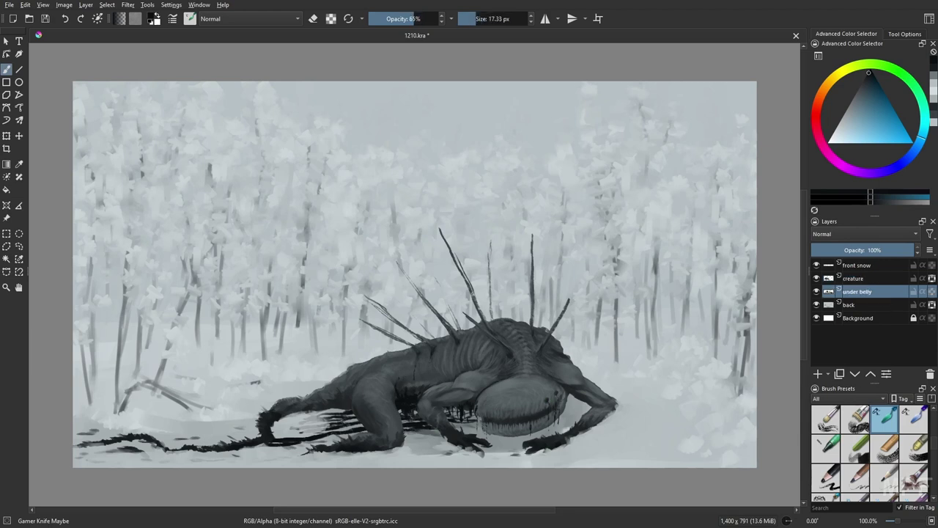
pyautogui.moveTo(476, 429); pyautogui.dragTo(541, 434)
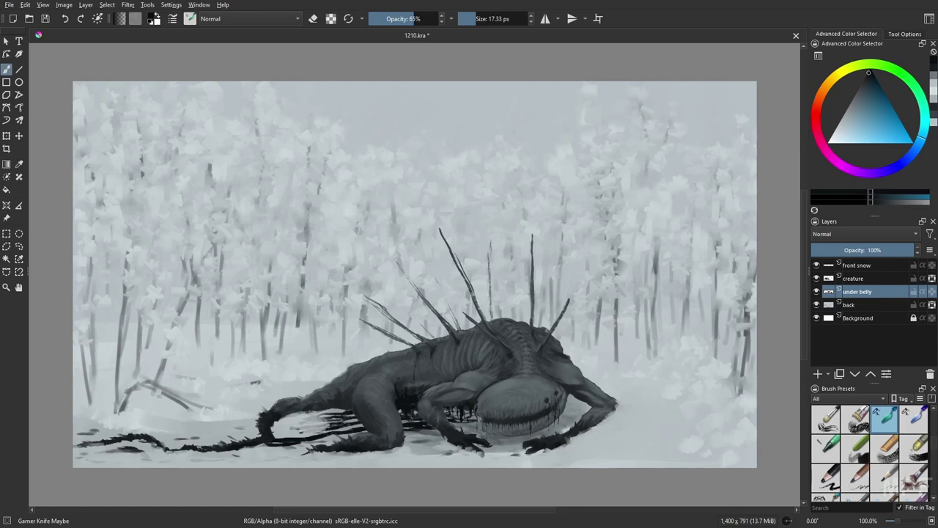
pyautogui.press('m')
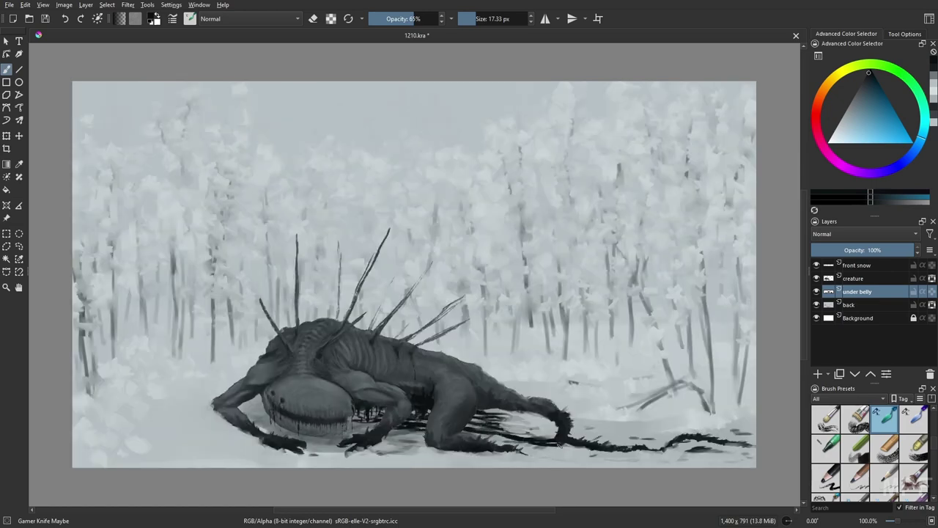
# Touch up the under belly shadow beside the forearm and erase excess shading below the jaw.
pyautogui.press('e')
pyautogui.press('e')
pyautogui.moveTo(361, 429); pyautogui.dragTo(378, 423)
pyautogui.press('e')
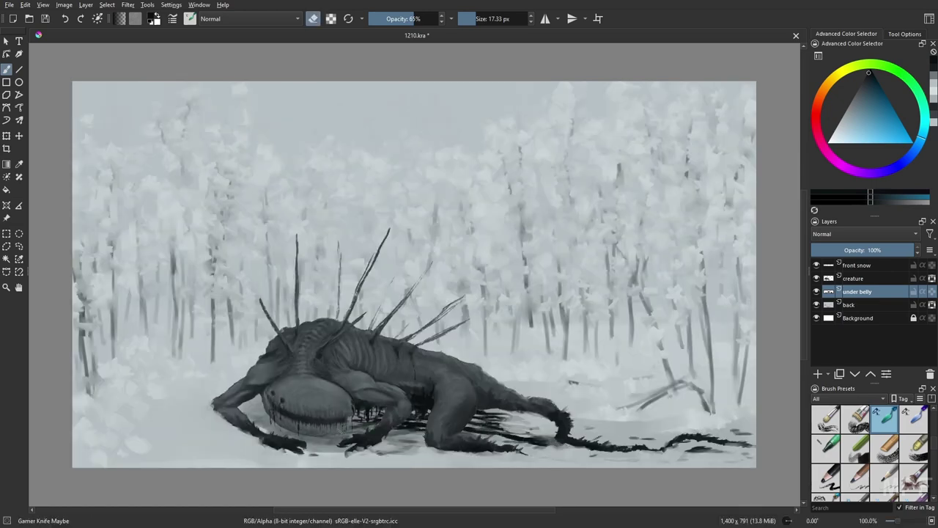
pyautogui.moveTo(296, 437); pyautogui.dragTo(308, 436)
pyautogui.moveTo(343, 437); pyautogui.dragTo(350, 430)
pyautogui.press('e')
# Erase a patch of the front snow layer between the hind leg and tail with the Wet Knife Plus preset.
pyautogui.click(858, 265)
pyautogui.rightClick(599, 375)
pyautogui.click(633, 422)
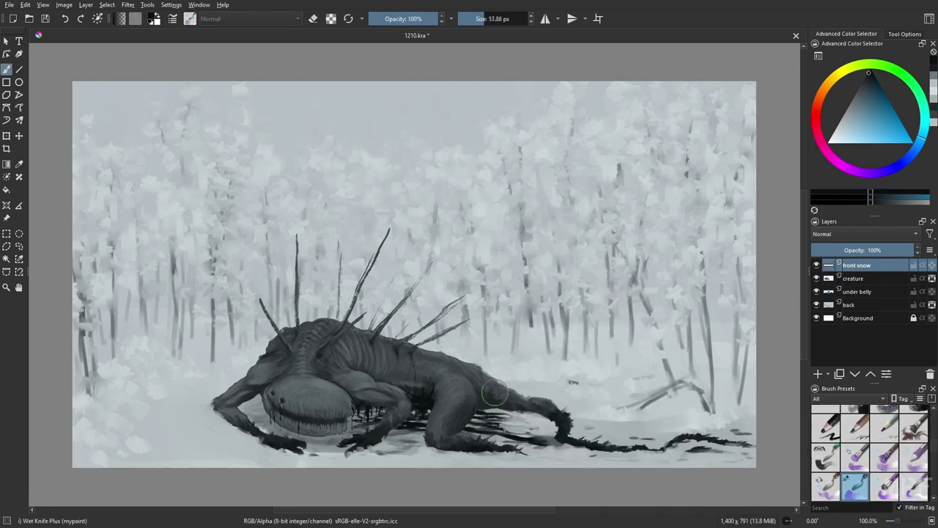
pyautogui.press('e')
pyautogui.moveTo(515, 427); pyautogui.dragTo(556, 431)
pyautogui.press('e')
# Paint sampled mid-grey shadows on the snow around the tail on the back layer with a 30 px brush.
pyautogui.press('[')
pyautogui.press('[')
pyautogui.press('[')
pyautogui.press('[')
pyautogui.press('[')
pyautogui.press('[')
pyautogui.press('[')
pyautogui.press('[')
pyautogui.keyDown('ctrl'); pyautogui.click(664, 391); pyautogui.keyUp('ctrl')
pyautogui.click(850, 305)
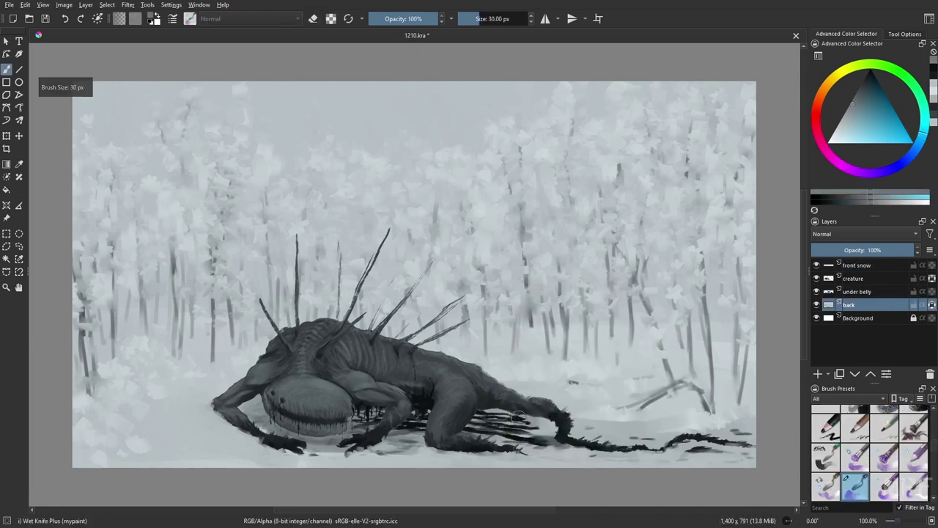
pyautogui.moveTo(499, 413); pyautogui.dragTo(553, 435)
pyautogui.moveTo(566, 428); pyautogui.dragTo(631, 440)
pyautogui.moveTo(577, 447)
pyautogui.mouseDown()
pyautogui.moveTo(648, 454)
pyautogui.moveTo(682, 427)
pyautogui.mouseUp()
# Paint light snow strokes above the tail with a sampled pale tone and a 22 px brush.
pyautogui.keyDown('ctrl'); pyautogui.click(636, 411); pyautogui.keyUp('ctrl')
pyautogui.press('[')
pyautogui.press('[')
pyautogui.press('[')
pyautogui.press('[')
pyautogui.moveTo(666, 434)
pyautogui.mouseDown()
pyautogui.moveTo(632, 440)
pyautogui.moveTo(575, 422)
pyautogui.mouseUp()
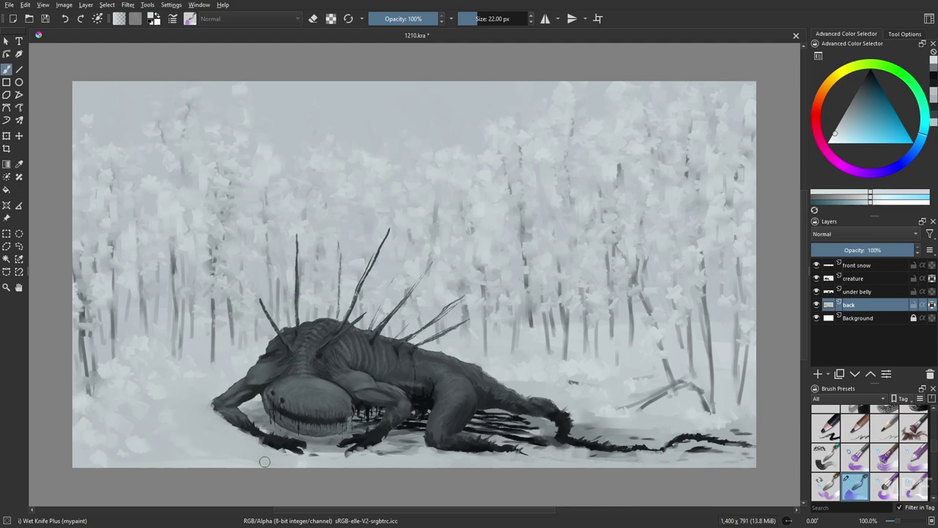
# Dab snow beside the front hand and between the hind leg and tail on the front snow layer, using 20 to 22 px.
pyautogui.click(857, 266)
pyautogui.moveTo(197, 444)
pyautogui.mouseDown()
pyautogui.moveTo(227, 445)
pyautogui.moveTo(217, 450)
pyautogui.mouseUp()
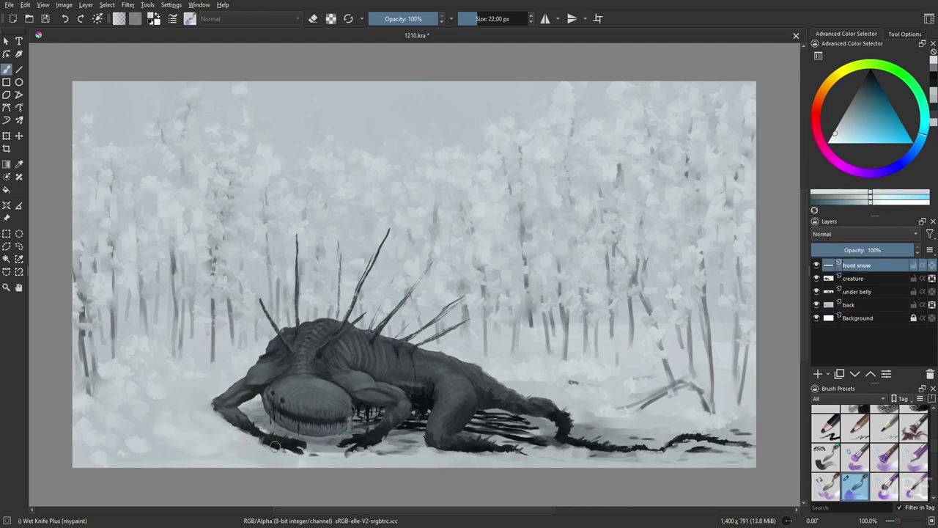
pyautogui.keyDown('ctrl'); pyautogui.click(275, 447); pyautogui.keyUp('ctrl')
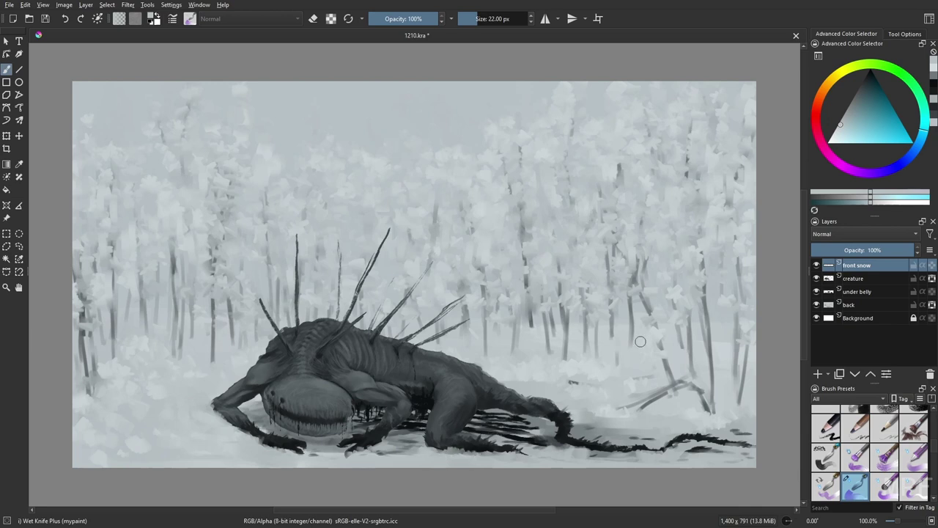
pyautogui.press('[')
pyautogui.rightClick(579, 376)
pyautogui.moveTo(522, 416)
pyautogui.mouseDown()
pyautogui.moveTo(544, 428)
pyautogui.moveTo(506, 413)
pyautogui.moveTo(536, 427)
pyautogui.mouseUp()
pyautogui.click(509, 372)
pyautogui.press('[')
pyautogui.keyDown('ctrl'); pyautogui.click(530, 426); pyautogui.keyUp('ctrl')
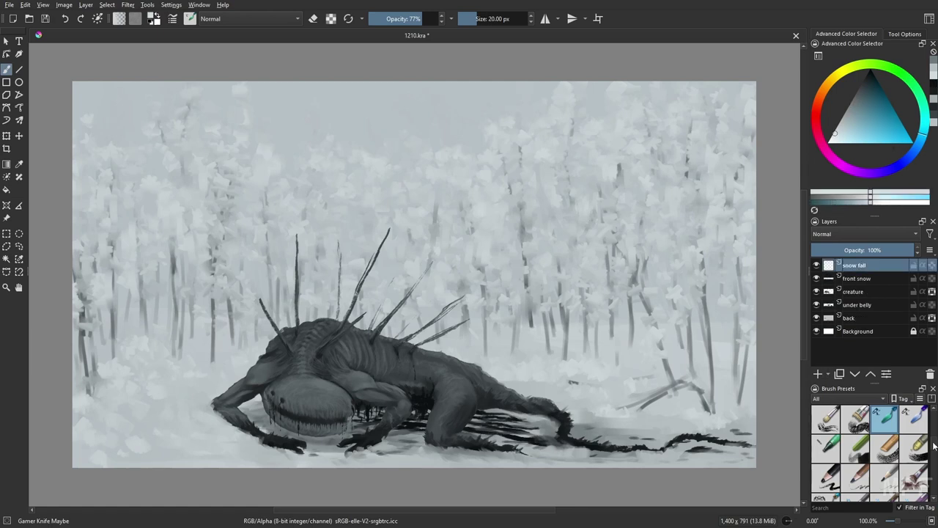
# Scatter snowflakes on a new "snow fall" layer with Texture Splat at about 70 px and Texture Starfield at up to 860 px.
pyautogui.scroll(-5, 859, 470)
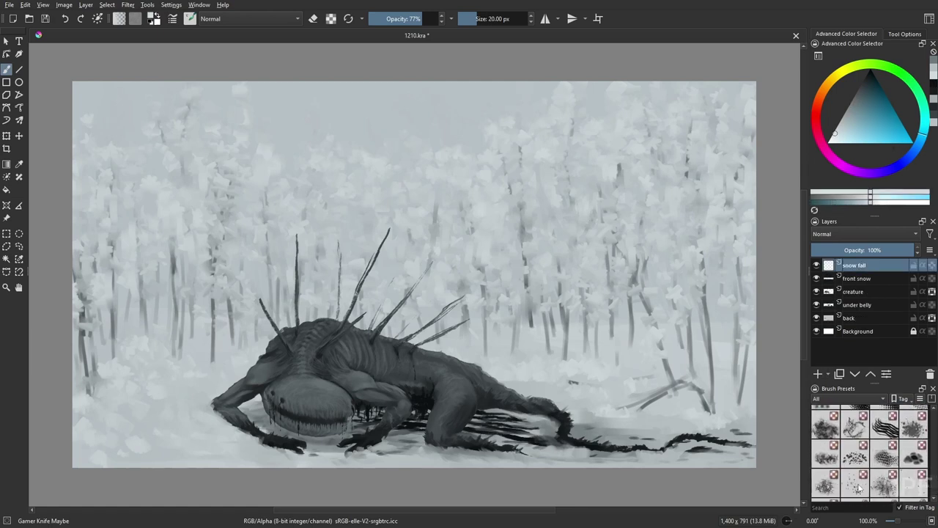
pyautogui.click(854, 484)
pyautogui.press('-')
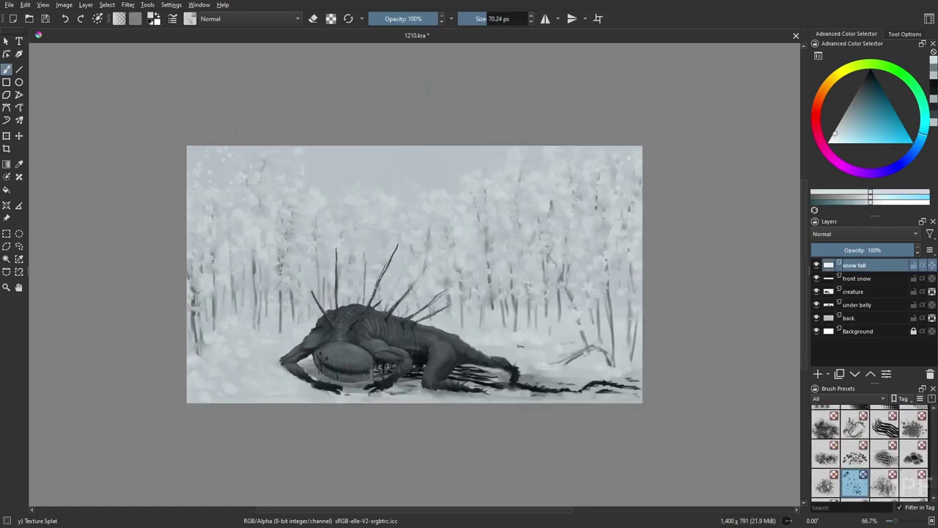
pyautogui.click(914, 484)
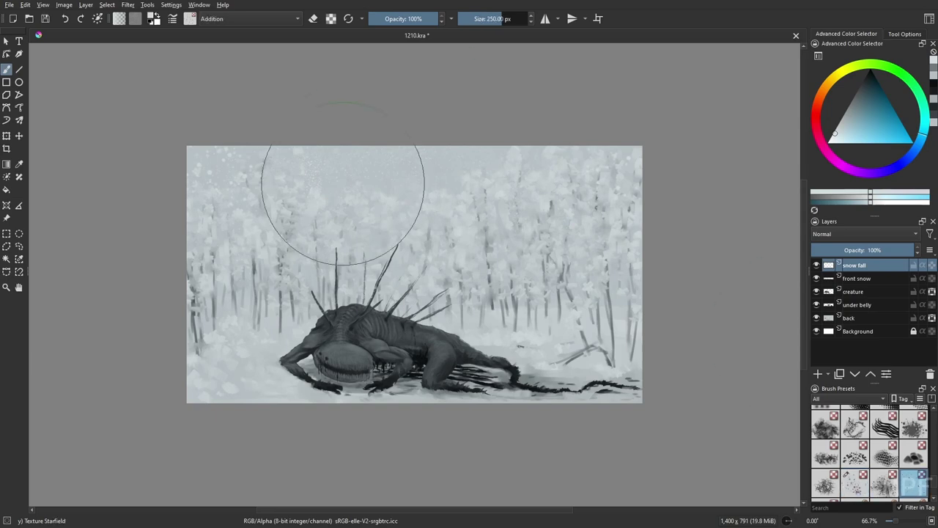
pyautogui.click(523, 20)
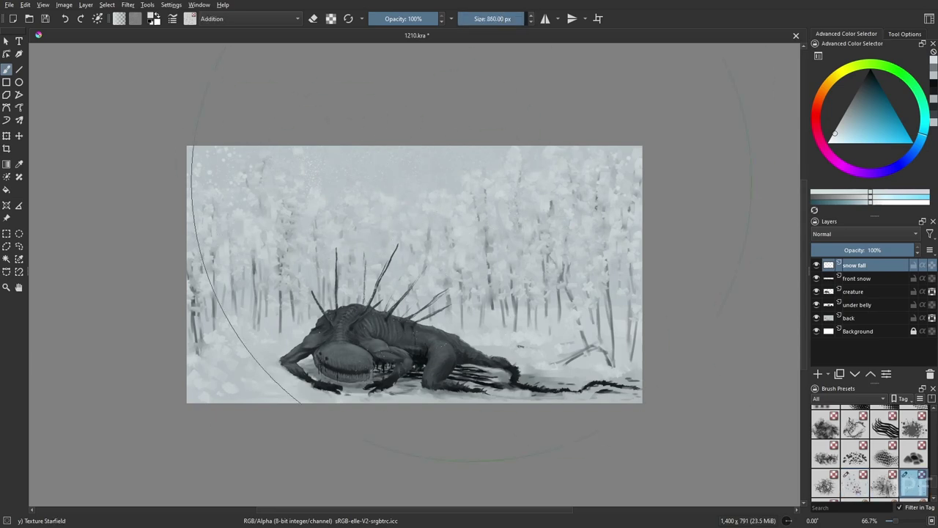
pyautogui.click(465, 183)
pyautogui.click(483, 19)
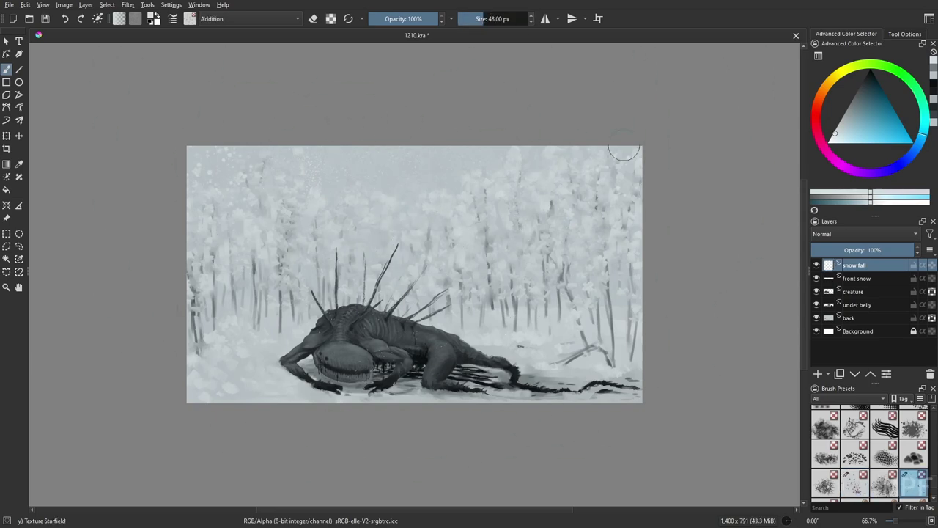
# Apply a Motion Blur filter to the snow fall layer with a 75° angle and a length of 3.
pyautogui.press('2')
pyautogui.click(128, 6)
pyautogui.moveTo(136, 66)
pyautogui.click(326, 104)
pyautogui.moveTo(626, 196); pyautogui.dragTo(619, 196)
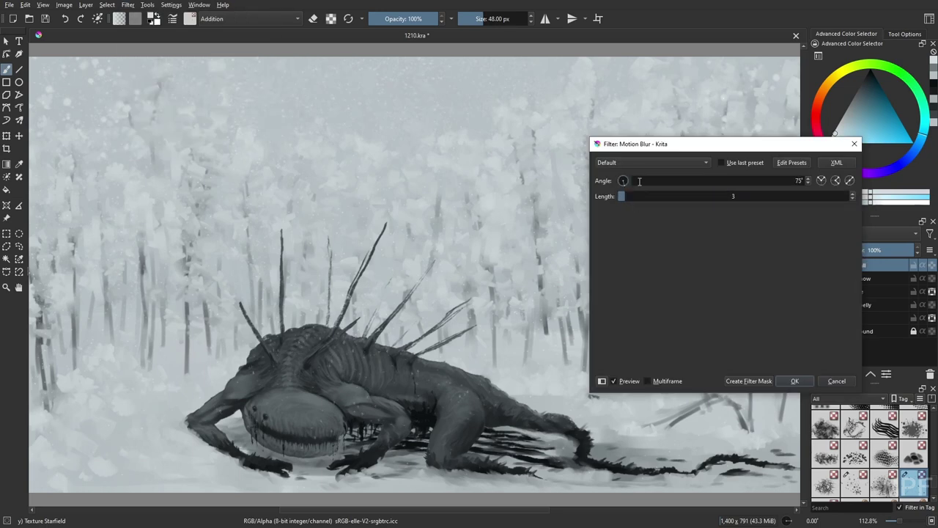
pyautogui.click(795, 381)
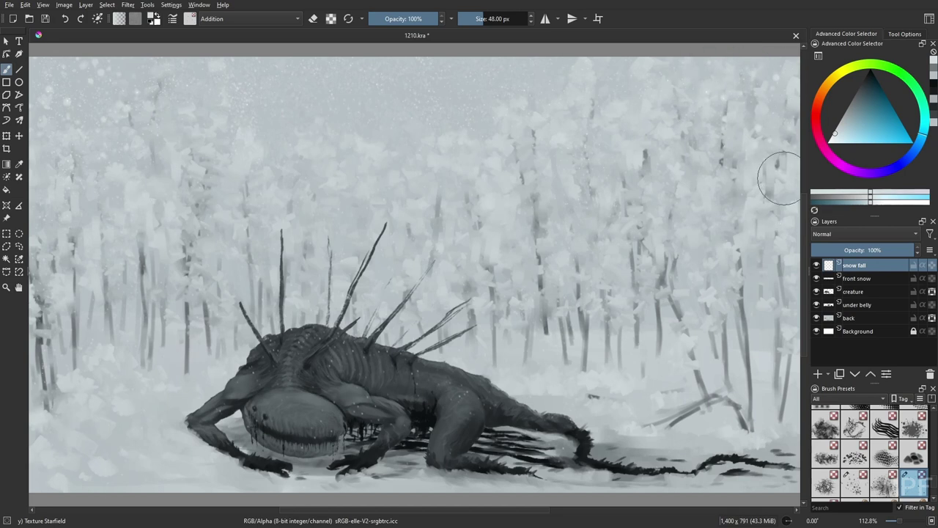
# Fade parts of the snowfall over the creature by erasing with Airbrush Soft at 50% opacity and about 258 px.
pyautogui.rightClick(591, 363)
pyautogui.click(596, 306)
pyautogui.click(314, 20)
pyautogui.click(314, 21)
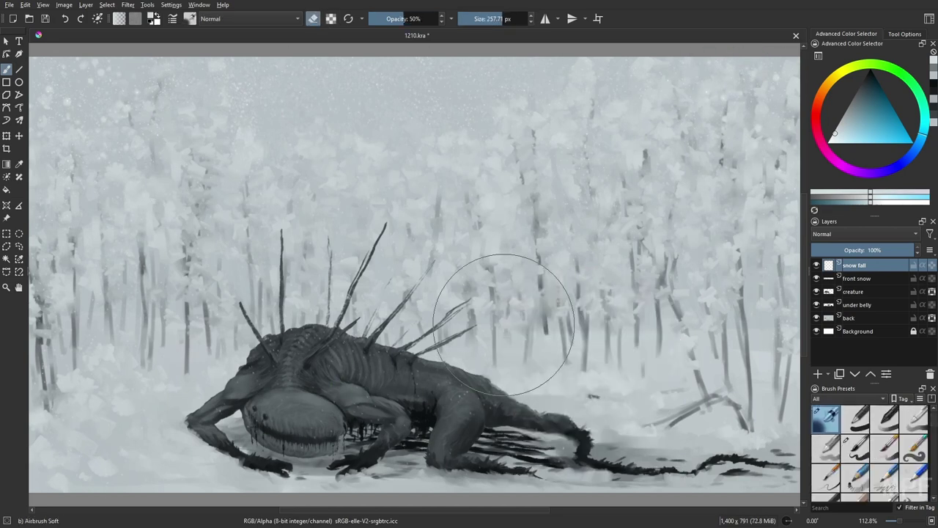
# Group the creature layer under the name "creature" and add a "mult" paint layer above it inside the group.
pyautogui.click(853, 291)
pyautogui.hotkey('ctrl', 'g')
pyautogui.click(818, 374)
pyautogui.press('F2')
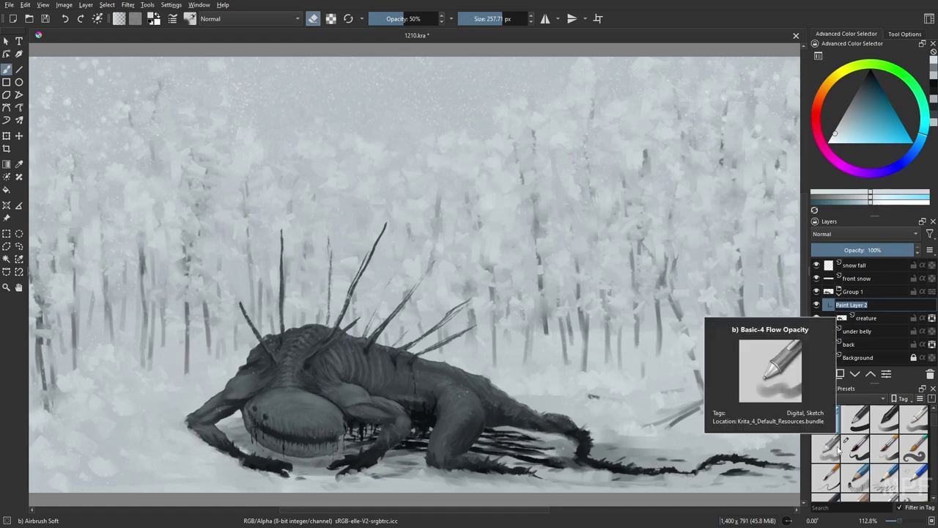
pyautogui.write('mult')
pyautogui.press('Return')
pyautogui.click(884, 291)
pyautogui.press('F2')
pyautogui.write('creature')
pyautogui.press('Return')
# Darken the jaw, far arm and belly on the Multiply-mode mult layer with Gamer Knife Maybe, going from 77% at 67 px to 59% at 25 px.
pyautogui.click(863, 305)
pyautogui.click(885, 486)
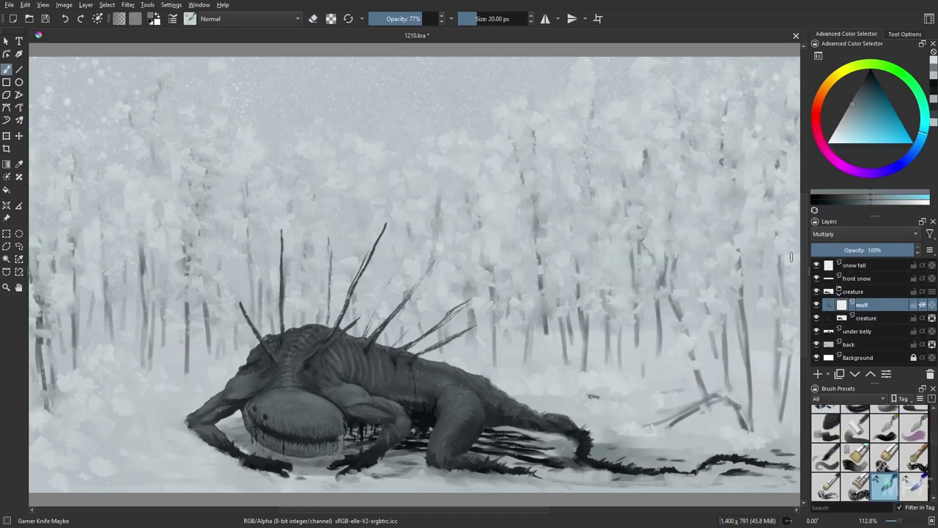
pyautogui.moveTo(263, 441); pyautogui.dragTo(328, 448)
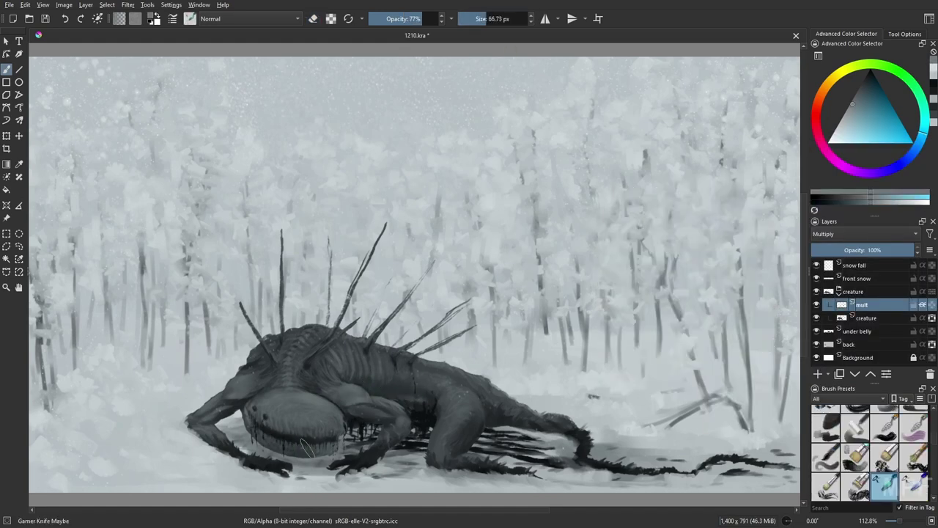
pyautogui.moveTo(251, 421)
pyautogui.mouseDown()
pyautogui.moveTo(284, 447)
pyautogui.moveTo(343, 443)
pyautogui.mouseUp()
pyautogui.moveTo(204, 425); pyautogui.dragTo(236, 402)
pyautogui.click(479, 19)
pyautogui.click(410, 20)
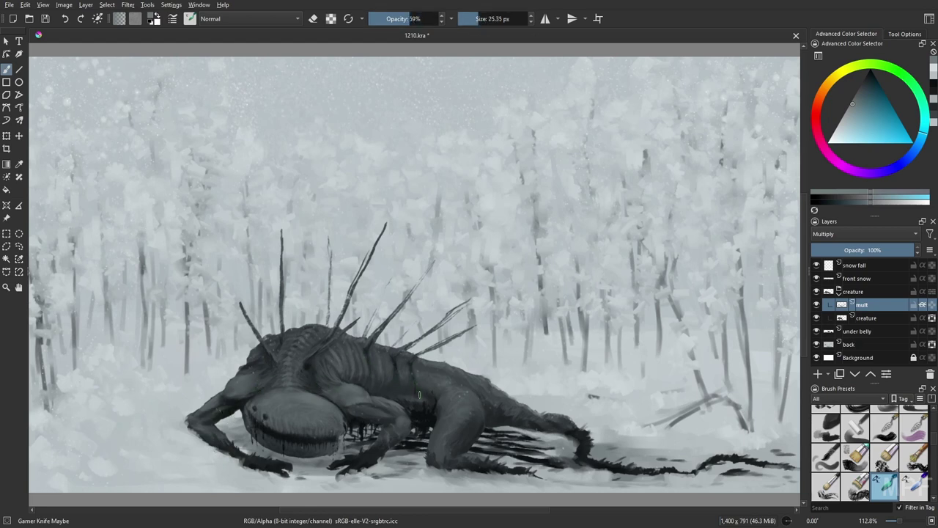
# Move the under belly layer into the creature group and erase mult shading around the head at 90% opacity with 25 to 16 px.
pyautogui.moveTo(866, 333); pyautogui.dragTo(870, 322)
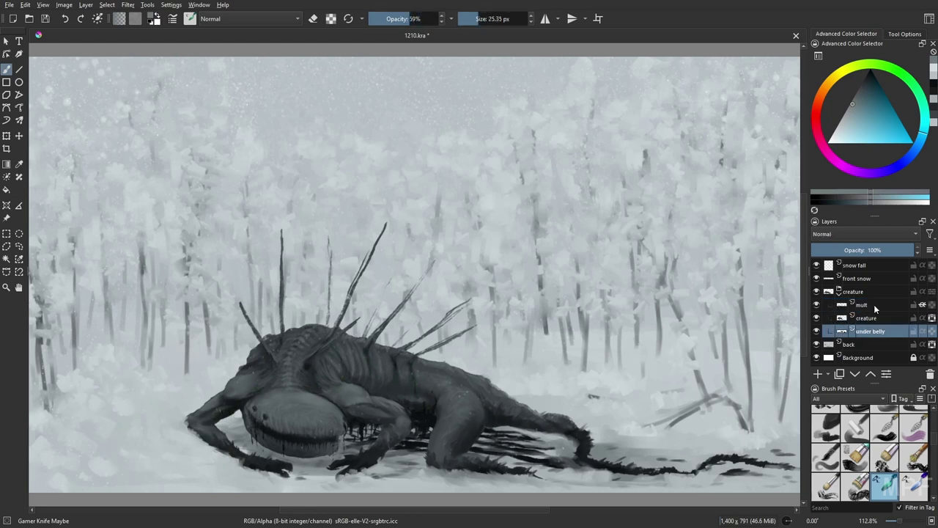
pyautogui.click(875, 307)
pyautogui.press('e')
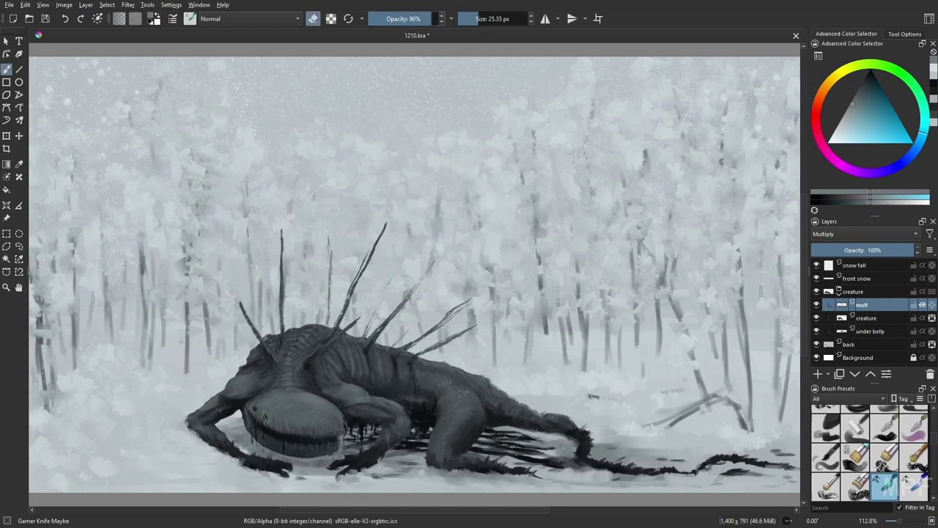
pyautogui.press('e')
pyautogui.press('e')
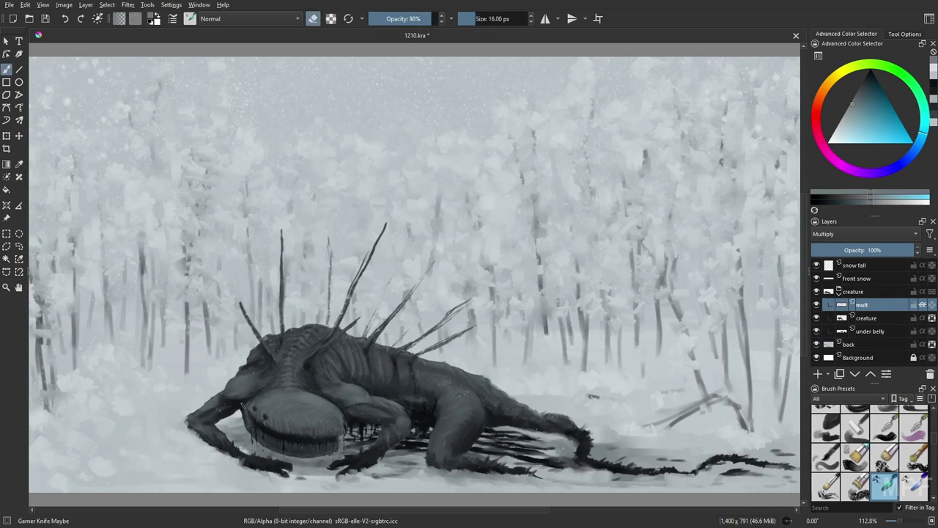
# Add a "light" layer above mult in the creature group, with inherited alpha and the Screen blending mode.
pyautogui.click(818, 373)
pyautogui.doubleClick(860, 307)
pyautogui.write('light')
pyautogui.press('Return')
pyautogui.click(917, 305)
pyautogui.click(865, 234)
# Glaze soft light across the creature's head, shoulders and back with Airbrush Soft at 35% opacity and about 258 px.
pyautogui.rightClick(640, 328)
pyautogui.click(642, 267)
pyautogui.click(395, 23)
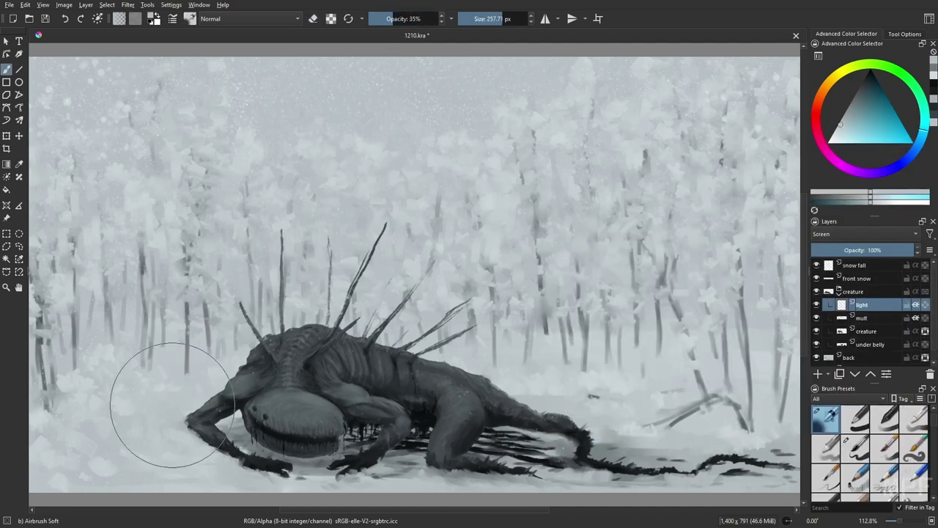
pyautogui.moveTo(172, 404)
pyautogui.mouseDown()
pyautogui.moveTo(371, 301)
pyautogui.moveTo(527, 324)
pyautogui.mouseUp()
# Brush highlights along the spine, ribs and hind leg on the light layer with Gamer Knife Maybe, ending at 57% opacity and about 24 px.
pyautogui.rightClick(593, 374)
pyautogui.click(544, 345)
pyautogui.press('e')
pyautogui.moveTo(288, 347)
pyautogui.mouseDown()
pyautogui.moveTo(314, 327)
pyautogui.moveTo(294, 365)
pyautogui.mouseUp()
pyautogui.moveTo(345, 340)
pyautogui.mouseDown()
pyautogui.moveTo(359, 357)
pyautogui.moveTo(457, 397)
pyautogui.mouseUp()
pyautogui.moveTo(476, 392)
pyautogui.mouseDown()
pyautogui.moveTo(457, 420)
pyautogui.moveTo(512, 406)
pyautogui.mouseUp()
pyautogui.click(478, 20)
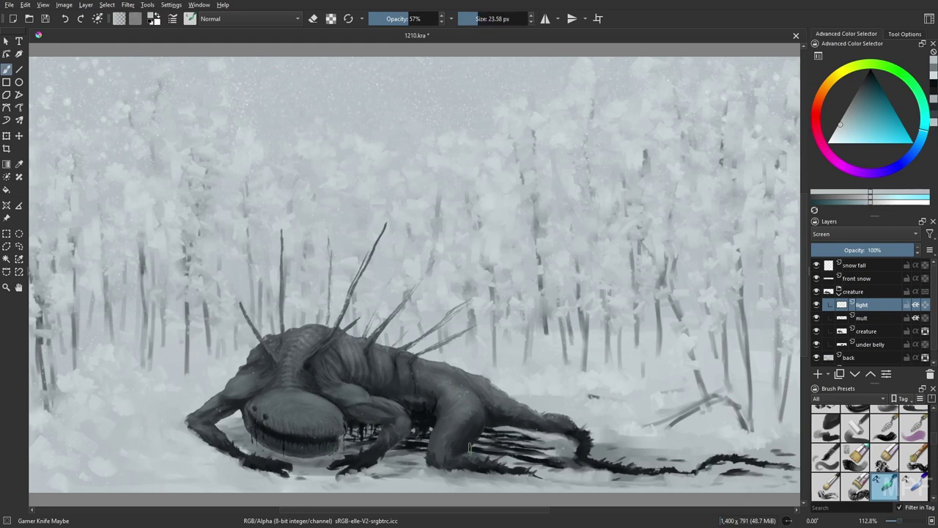
# Switch the light layer to Color Dodge and refine the creature's highlights in mirrored view with a 12 to 11 px brush.
pyautogui.scroll(-1, 842, 240)
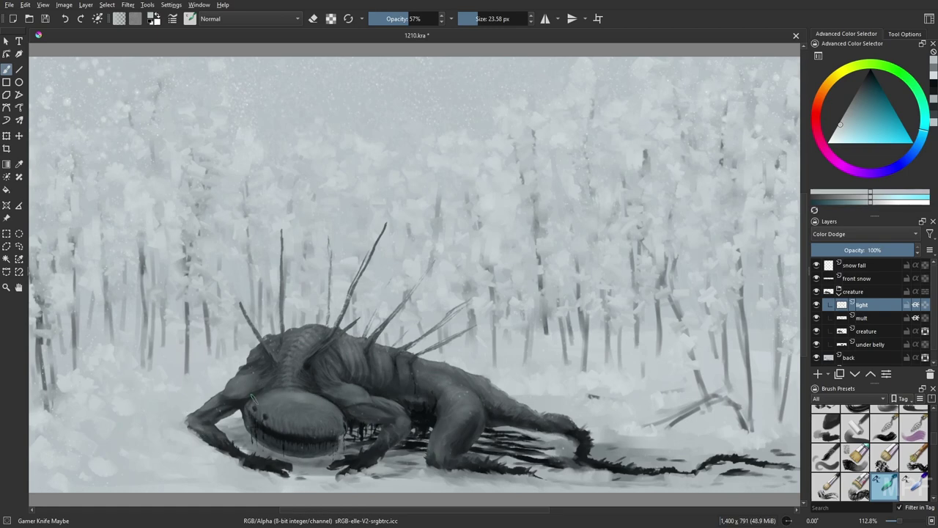
pyautogui.press('m')
pyautogui.press('[')
pyautogui.press('[')
pyautogui.press('[')
pyautogui.press('[')
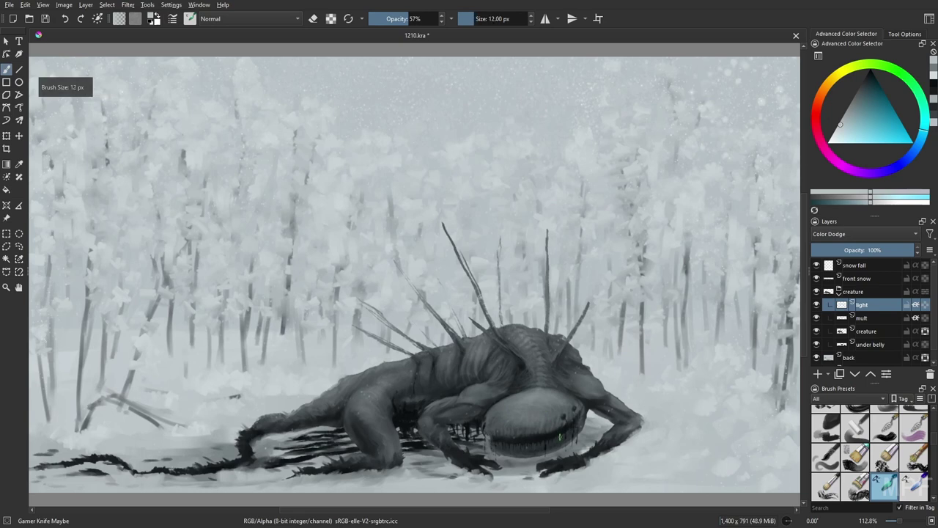
pyautogui.press('[')
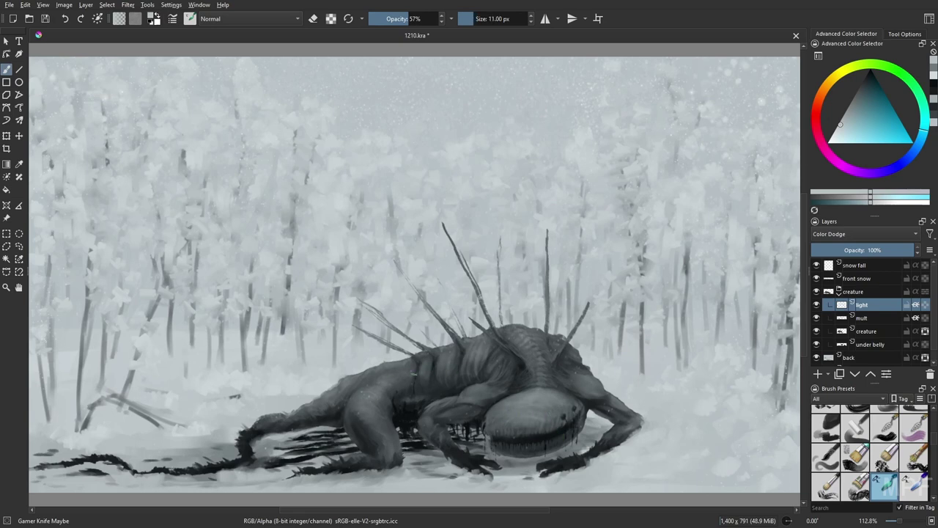
pyautogui.click(865, 233)
# Collapse the creature group and dab snow on the creature's shoulders on the front snow layer with a 12 px brush at 57% opacity.
pyautogui.click(840, 295)
pyautogui.click(857, 279)
pyautogui.rightClick(616, 375)
pyautogui.rightClick(629, 415)
pyautogui.press(']')
pyautogui.press(']')
pyautogui.press(']')
pyautogui.press(']')
pyautogui.press(']')
pyautogui.press(']')
pyautogui.press(']')
pyautogui.press('[')
pyautogui.press('[')
pyautogui.press('[')
pyautogui.press('[')
pyautogui.press('[')
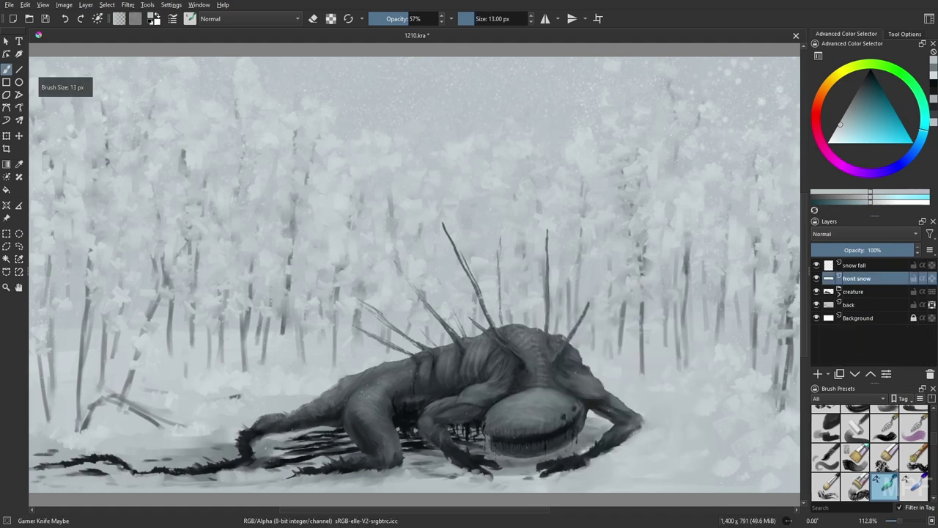
pyautogui.press('[')
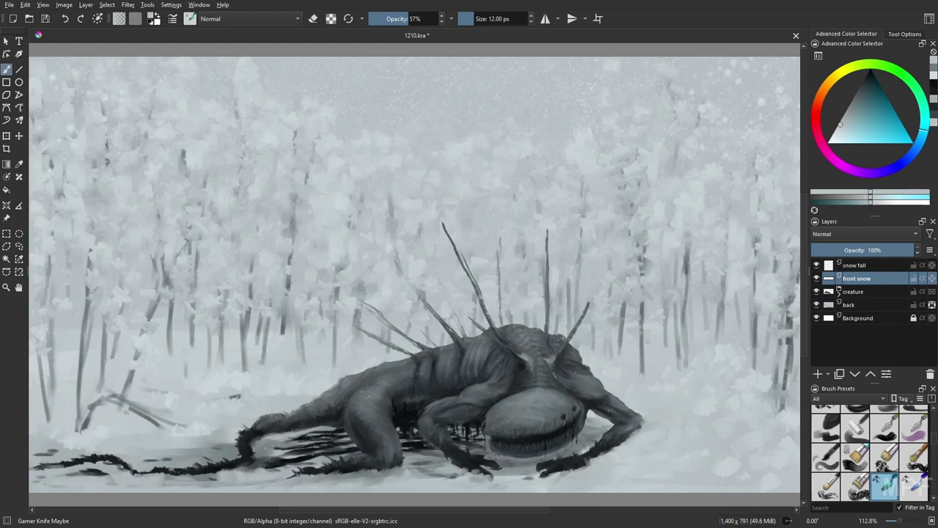
# Paint snow patches on top of the creature's head at 79% opacity with a 12 px brush, reduced to 8 px in unmirrored view.
pyautogui.press('o')
pyautogui.press('o')
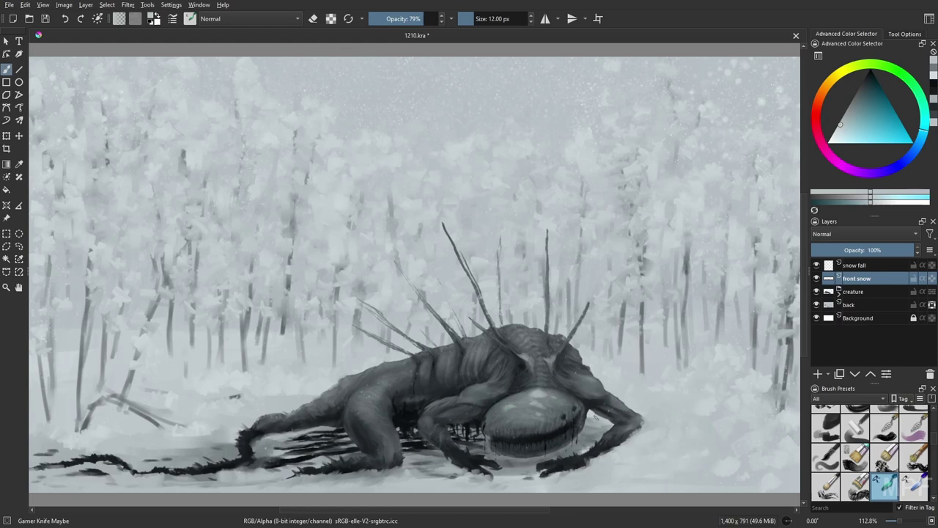
pyautogui.press('m')
pyautogui.press('[')
pyautogui.press('[')
pyautogui.press('[')
pyautogui.press('[')
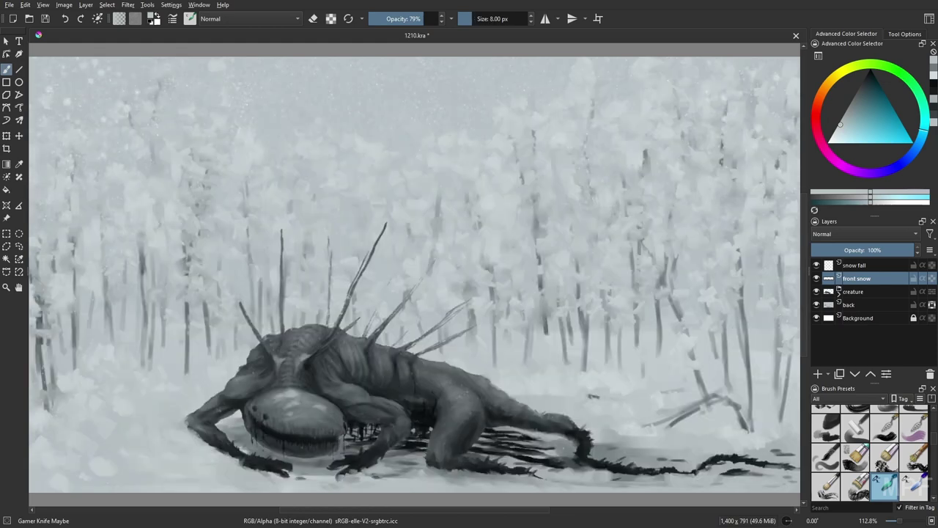
# Add snow along the creature's back, arms and hind leg with 11 px at 79% opacity, refined with 8 px at 100%.
pyautogui.press(']')
pyautogui.press(']')
pyautogui.press(']')
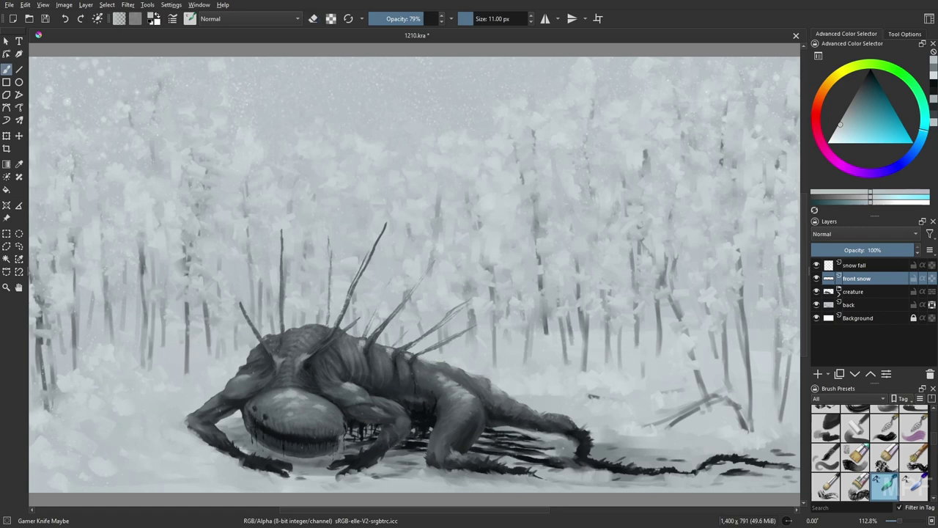
pyautogui.press('[')
pyautogui.press('[')
pyautogui.press('[')
pyautogui.click(437, 18)
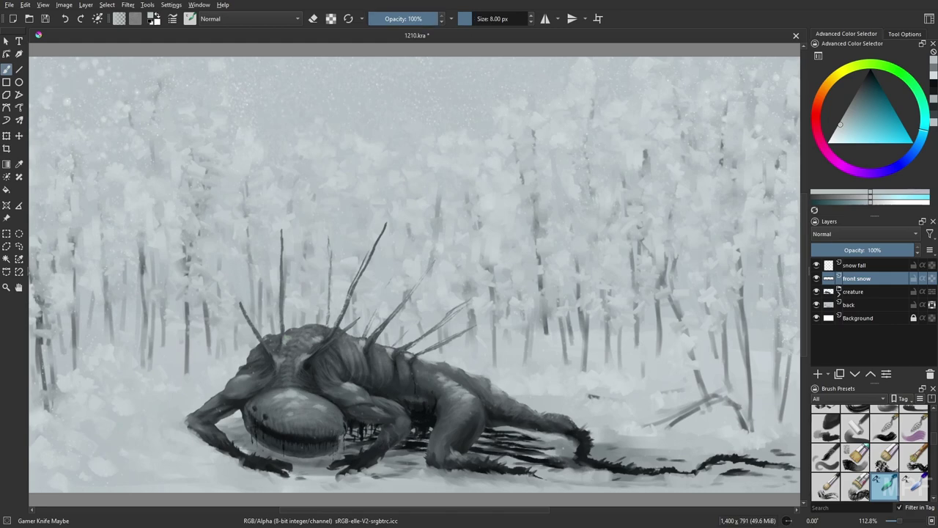
pyautogui.press('m')
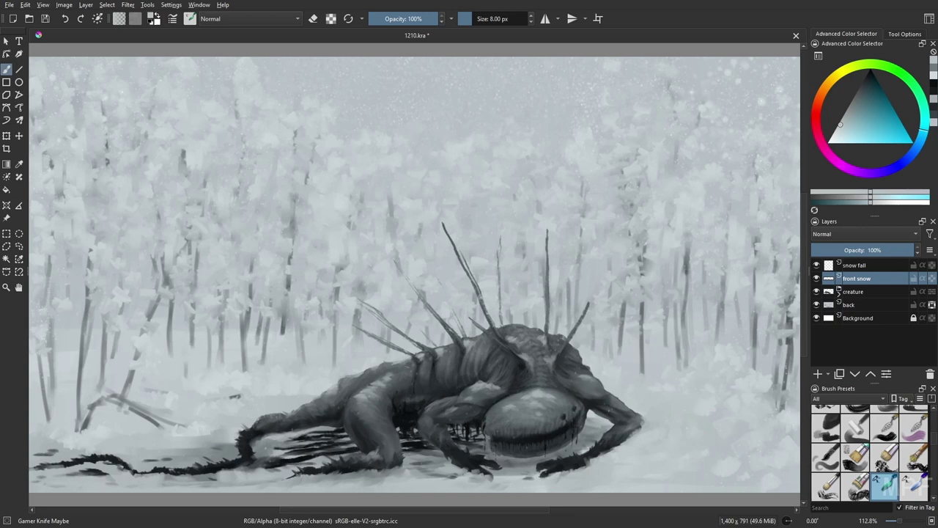
# Create a "sun light" layer on top in Overlay mode and choose a pale warm yellow.
pyautogui.press('Insert')
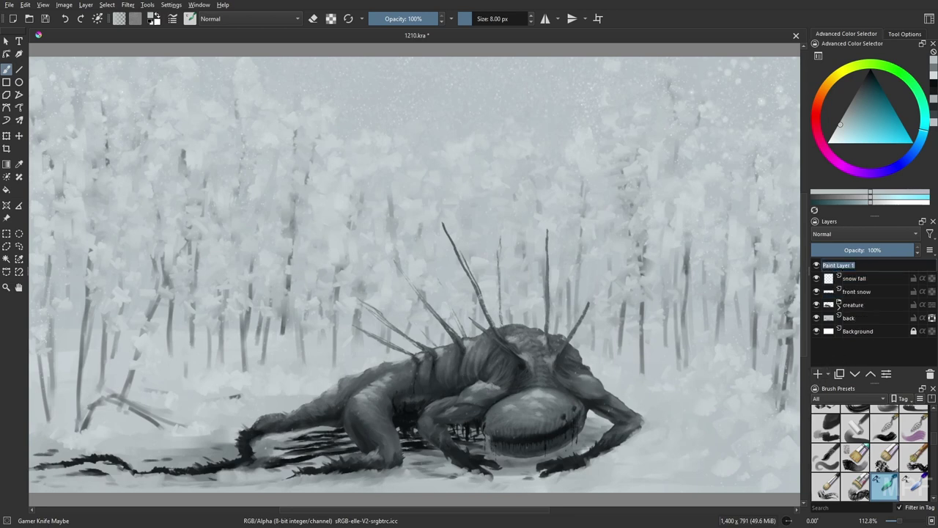
pyautogui.write('sun light')
pyautogui.press('Return')
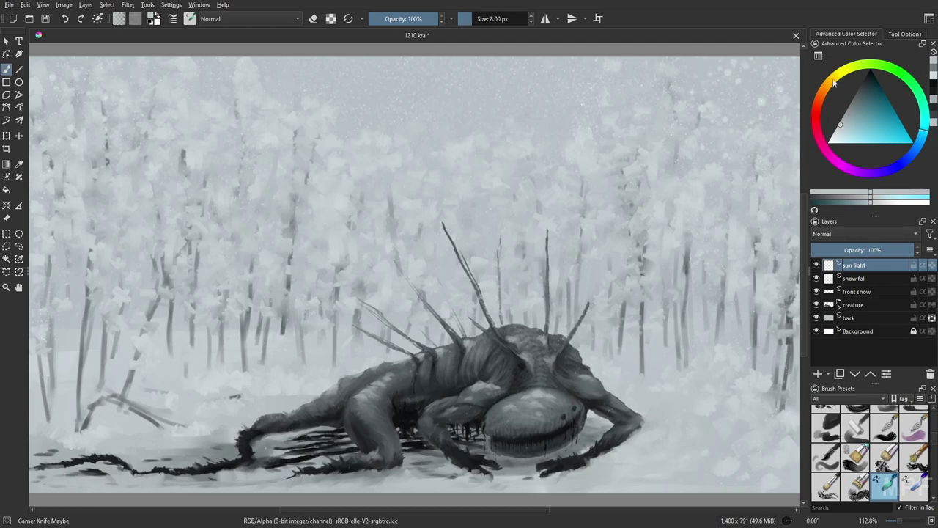
pyautogui.click(834, 83)
pyautogui.click(845, 132)
pyautogui.click(840, 234)
pyautogui.click(837, 237)
# Airbrush warm light over the sky and treetops at 58% opacity with about 918 down to 443 px, erasing a little near the sky's edge.
pyautogui.rightClick(672, 288)
pyautogui.moveTo(391, 60); pyautogui.dragTo(489, 66)
pyautogui.press('-')
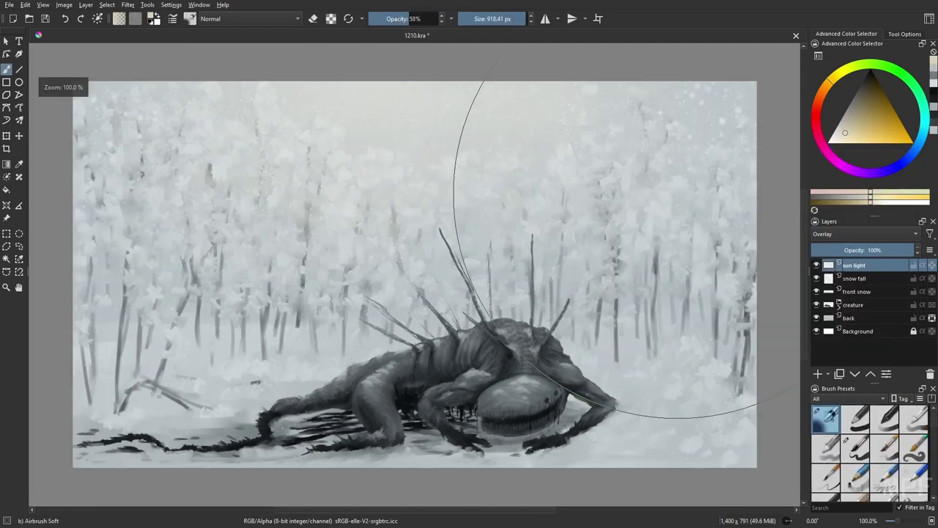
pyautogui.press('m')
pyautogui.moveTo(406, 147); pyautogui.dragTo(165, 153)
pyautogui.moveTo(323, 102); pyautogui.dragTo(90, 102)
pyautogui.click(847, 121)
pyautogui.moveTo(625, 142); pyautogui.dragTo(698, 216)
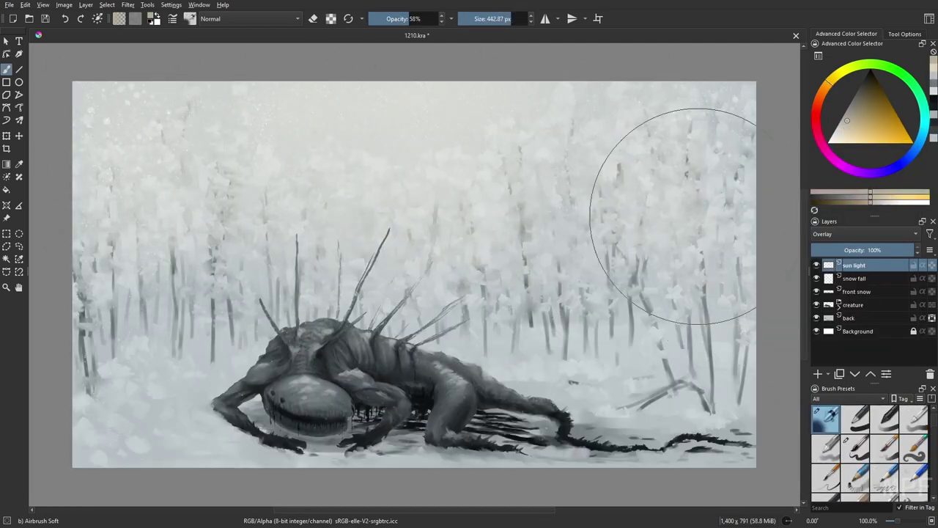
pyautogui.click(313, 19)
pyautogui.moveTo(323, 110); pyautogui.dragTo(337, 182)
pyautogui.click(313, 19)
# Airbrush a cool blue tint over the snow and trees around the end of the tail.
pyautogui.click(924, 130)
pyautogui.click(848, 127)
pyautogui.moveTo(715, 349)
pyautogui.mouseDown()
pyautogui.moveTo(403, 333)
pyautogui.moveTo(530, 472)
pyautogui.moveTo(722, 456)
pyautogui.mouseUp()
# Deepen the tree trunks on both sides of the forest with dark blue Airbrush Soft strokes at 58% opacity and about 139 px.
pyautogui.click(494, 19)
pyautogui.press('3')
pyautogui.press('m')
pyautogui.click(853, 104)
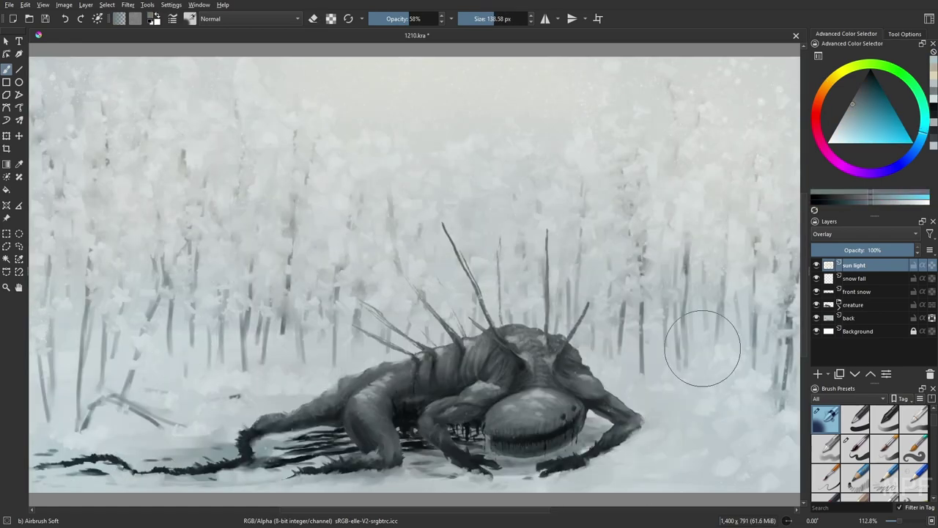
pyautogui.moveTo(702, 349); pyautogui.dragTo(673, 348)
pyautogui.click(861, 88)
pyautogui.moveTo(675, 344); pyautogui.dragTo(770, 363)
pyautogui.moveTo(160, 340)
pyautogui.mouseDown()
pyautogui.moveTo(67, 333)
pyautogui.moveTo(156, 297)
pyautogui.mouseUp()
pyautogui.moveTo(97, 208); pyautogui.dragTo(96, 181)
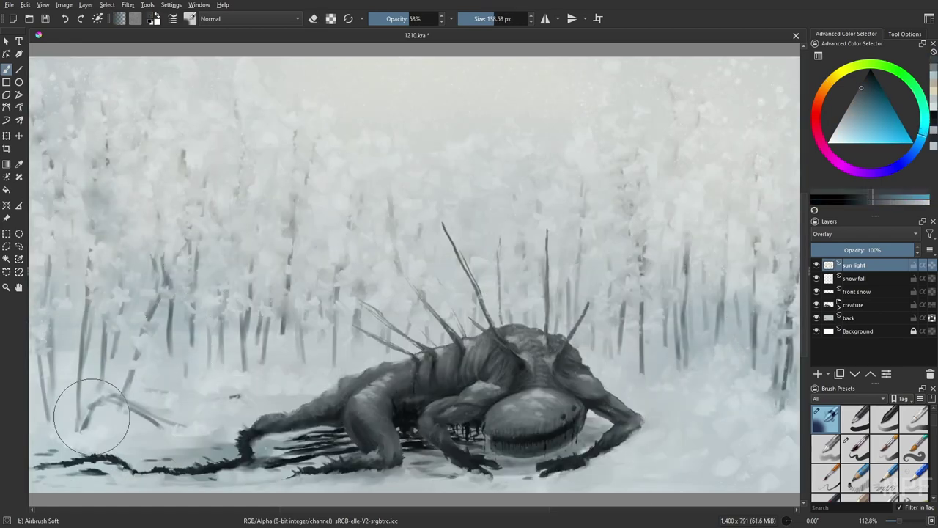
pyautogui.keyDown('ctrl'); pyautogui.click(539, 460); pyautogui.keyUp('ctrl')
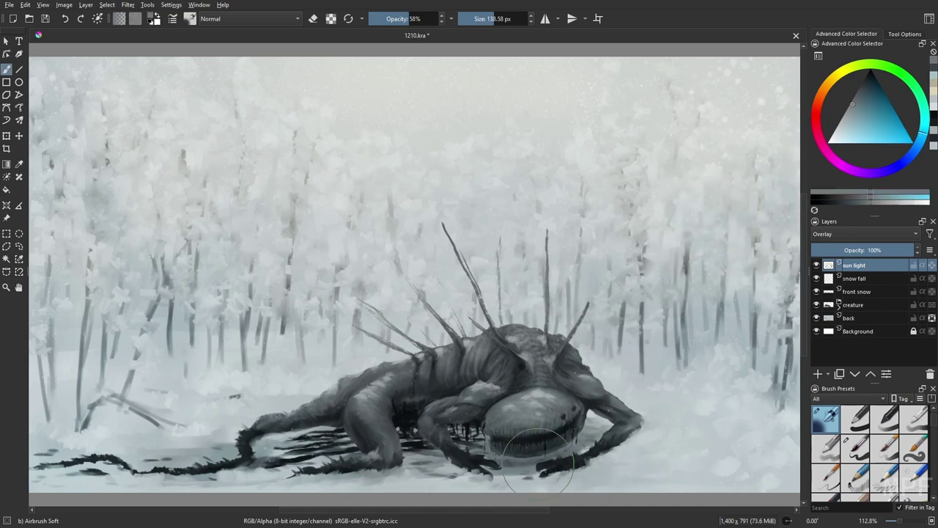
# Add a new layer named "front trees" directly above the front snow layer.
pyautogui.click(857, 291)
pyautogui.press('Insert')
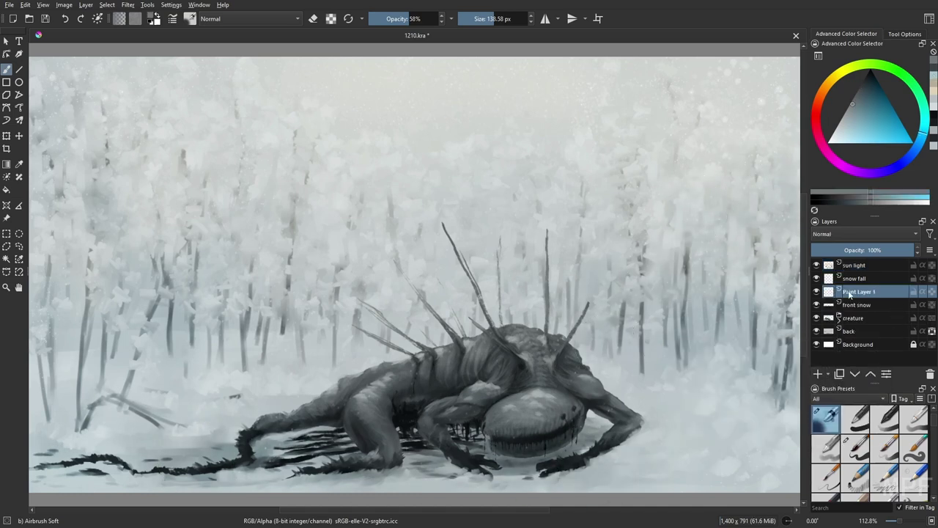
pyautogui.doubleClick(851, 292)
pyautogui.write('front trees')
pyautogui.press('Return')
# Paint dark branching trunks in the foreground corner beside the creature's head with Wet Knife Plus, starting at 28 px and narrowing for thinner limbs.
pyautogui.rightClick(686, 375)
pyautogui.click(686, 315)
pyautogui.keyDown('ctrl'); pyautogui.click(557, 466); pyautogui.keyUp('ctrl')
pyautogui.press('1')
pyautogui.press(']')
pyautogui.press(']')
pyautogui.press(']')
pyautogui.press(']')
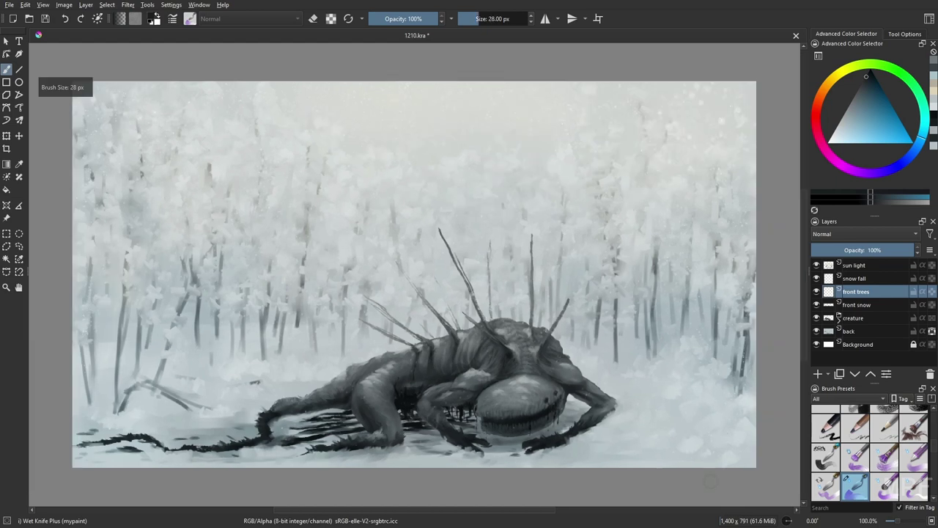
pyautogui.moveTo(714, 468)
pyautogui.mouseDown()
pyautogui.moveTo(740, 404)
pyautogui.moveTo(717, 462)
pyautogui.moveTo(716, 327)
pyautogui.mouseUp()
pyautogui.press('[')
pyautogui.press('[')
pyautogui.press('[')
pyautogui.press('[')
pyautogui.press('[')
pyautogui.press('[')
pyautogui.moveTo(679, 403); pyautogui.dragTo(687, 453)
pyautogui.moveTo(684, 466)
pyautogui.mouseDown()
pyautogui.moveTo(712, 341)
pyautogui.moveTo(696, 444)
pyautogui.mouseUp()
pyautogui.moveTo(702, 422); pyautogui.dragTo(735, 390)
# Paint a dark tree with thin branches in the foreground corner by the tail, plus a low ground branch, narrowing the brush to 8 px.
pyautogui.moveTo(100, 468); pyautogui.dragTo(74, 328)
pyautogui.moveTo(74, 344)
pyautogui.mouseDown()
pyautogui.moveTo(96, 467)
pyautogui.moveTo(73, 406)
pyautogui.mouseUp()
pyautogui.press('[')
pyautogui.press('[')
pyautogui.moveTo(92, 440); pyautogui.dragTo(73, 408)
pyautogui.moveTo(148, 468)
pyautogui.mouseDown()
pyautogui.moveTo(152, 455)
pyautogui.moveTo(238, 465)
pyautogui.moveTo(135, 460)
pyautogui.mouseUp()
pyautogui.press('[')
pyautogui.press('[')
pyautogui.press('[')
pyautogui.moveTo(96, 308); pyautogui.dragTo(83, 378)
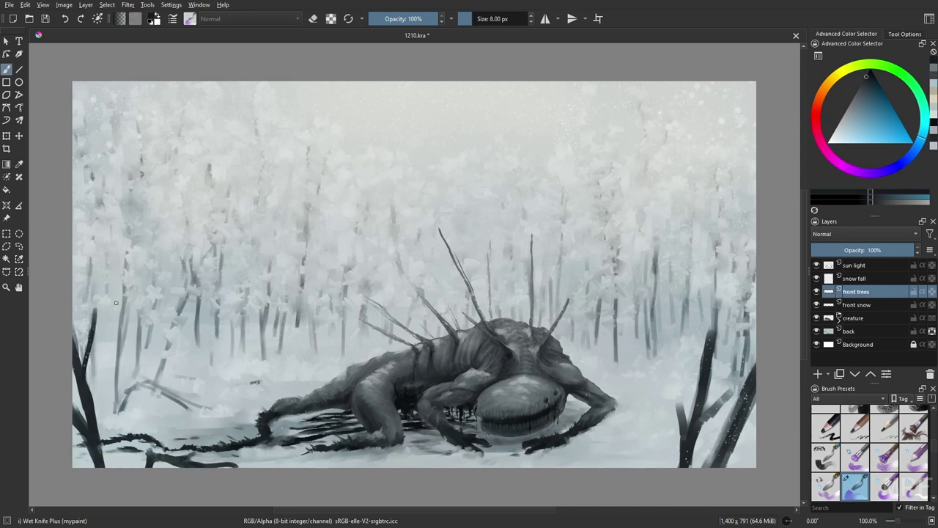
# Paint a slender dark trunk in the foreground between the creature's near hand and the corner trees.
pyautogui.moveTo(654, 401); pyautogui.dragTo(646, 467)
pyautogui.moveTo(657, 360); pyautogui.dragTo(650, 449)
pyautogui.moveTo(651, 375); pyautogui.dragTo(646, 453)
# Cover the upper part of the slender trunk with sampled pale snow colours at about 20 px, leaving a short stump.
pyautogui.keyDown('ctrl'); pyautogui.click(638, 417); pyautogui.keyUp('ctrl')
pyautogui.moveTo(638, 417); pyautogui.dragTo(643, 417)
pyautogui.moveTo(643, 416); pyautogui.dragTo(649, 426)
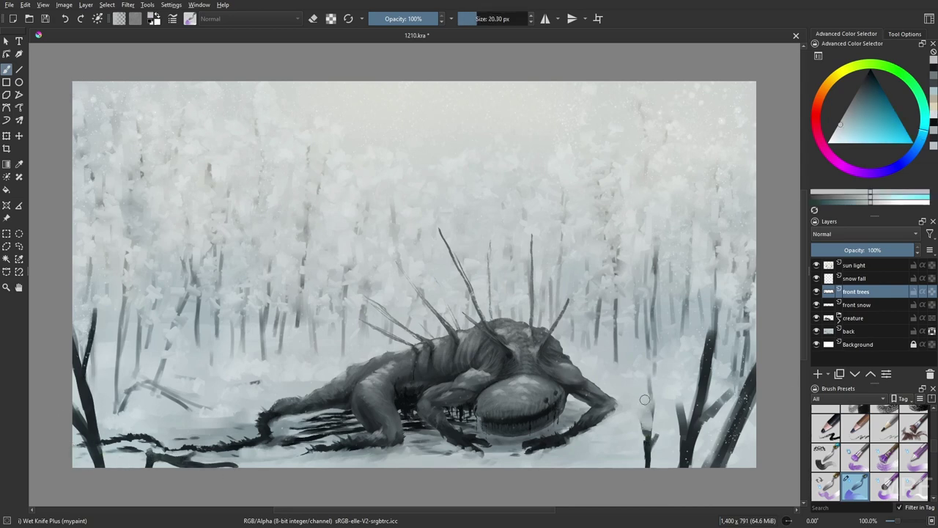
pyautogui.moveTo(651, 391); pyautogui.dragTo(649, 411)
pyautogui.moveTo(654, 432)
pyautogui.mouseDown()
pyautogui.moveTo(633, 427)
pyautogui.moveTo(640, 416)
pyautogui.moveTo(629, 416)
pyautogui.moveTo(667, 407)
pyautogui.moveTo(649, 430)
pyautogui.mouseUp()
pyautogui.keyDown('ctrl'); pyautogui.click(639, 416); pyautogui.keyUp('ctrl')
pyautogui.keyDown('ctrl'); pyautogui.click(668, 407); pyautogui.keyUp('ctrl')
pyautogui.moveTo(650, 381); pyautogui.dragTo(636, 405)
pyautogui.moveTo(623, 404)
pyautogui.mouseDown()
pyautogui.moveTo(646, 384)
pyautogui.moveTo(654, 433)
pyautogui.mouseUp()
pyautogui.moveTo(653, 441); pyautogui.dragTo(665, 431)
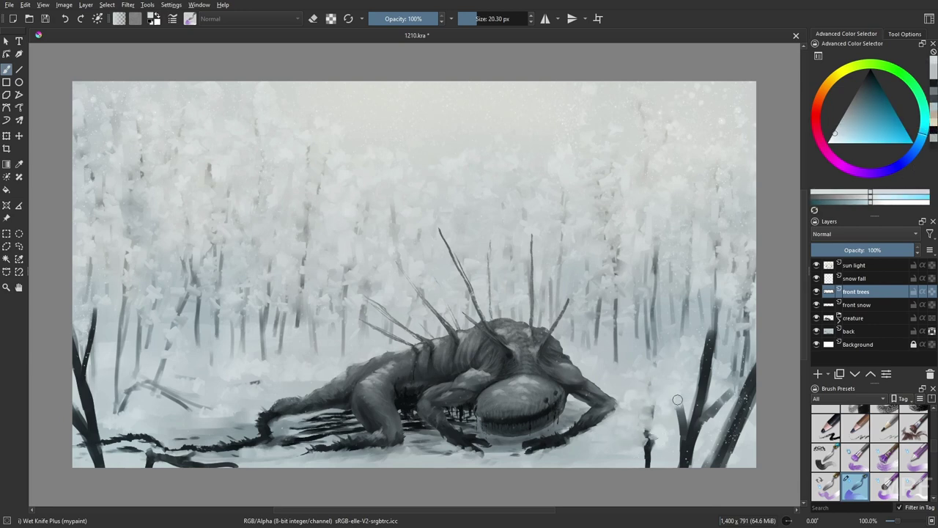
# Cover the upper limbs of the corner trees beside the creature's head with sampled pale snow, enlarging the brush to 28 px.
pyautogui.keyDown('ctrl'); pyautogui.click(676, 413); pyautogui.keyUp('ctrl')
pyautogui.moveTo(676, 399); pyautogui.dragTo(690, 418)
pyautogui.moveTo(688, 421); pyautogui.dragTo(674, 434)
pyautogui.press(']')
pyautogui.moveTo(689, 396); pyautogui.dragTo(715, 330)
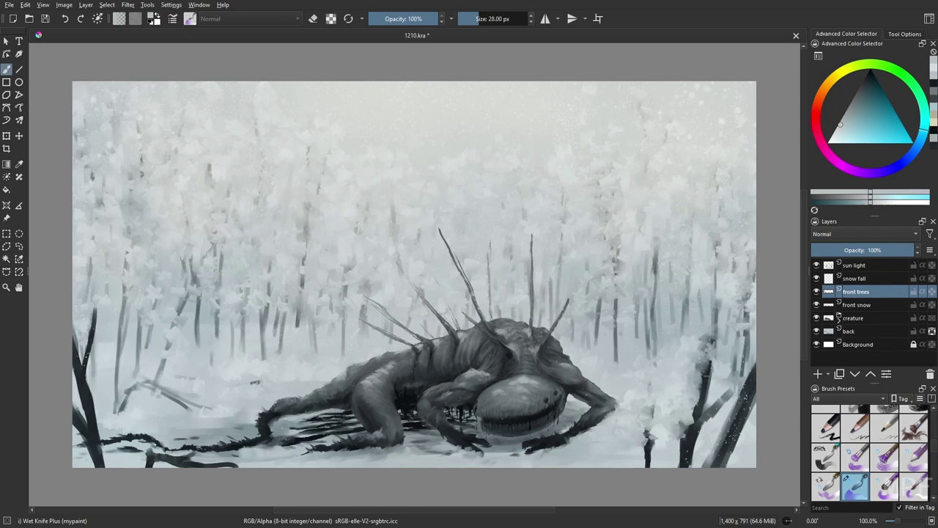
pyautogui.moveTo(726, 367)
pyautogui.mouseDown()
pyautogui.moveTo(700, 433)
pyautogui.moveTo(722, 423)
pyautogui.moveTo(744, 390)
pyautogui.mouseUp()
# Dab pale snow over the trunk in the corner by the tail and along the low ground branch.
pyautogui.moveTo(96, 313); pyautogui.dragTo(79, 366)
pyautogui.moveTo(77, 398); pyautogui.dragTo(85, 428)
pyautogui.moveTo(195, 454); pyautogui.dragTo(203, 463)
pyautogui.moveTo(225, 462); pyautogui.dragTo(239, 465)
pyautogui.moveTo(79, 371); pyautogui.dragTo(94, 409)
# Sample a pale sky colour and build clumps of snow over both foreground tree corners, mainly beside the head, at about 22 px.
pyautogui.keyDown('ctrl'); pyautogui.click(565, 146); pyautogui.keyUp('ctrl')
pyautogui.moveTo(105, 322)
pyautogui.mouseDown()
pyautogui.moveTo(78, 335)
pyautogui.moveTo(109, 357)
pyautogui.moveTo(89, 354)
pyautogui.moveTo(114, 415)
pyautogui.moveTo(83, 305)
pyautogui.mouseUp()
pyautogui.press('[')
pyautogui.moveTo(701, 407); pyautogui.dragTo(714, 397)
pyautogui.moveTo(717, 403)
pyautogui.mouseDown()
pyautogui.moveTo(744, 384)
pyautogui.moveTo(742, 413)
pyautogui.mouseUp()
pyautogui.moveTo(725, 404); pyautogui.dragTo(726, 452)
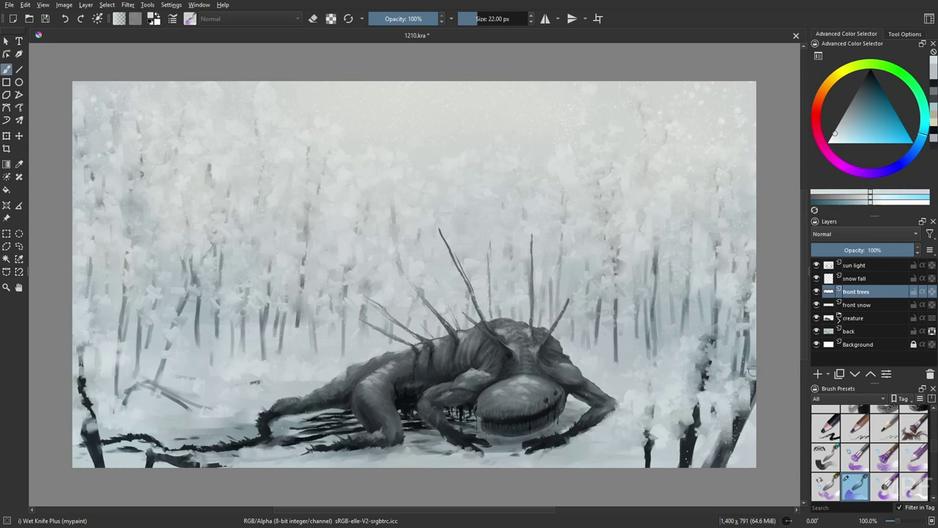
pyautogui.moveTo(672, 436); pyautogui.dragTo(671, 459)
pyautogui.moveTo(626, 431); pyautogui.dragTo(626, 446)
pyautogui.moveTo(724, 331); pyautogui.dragTo(701, 343)
pyautogui.moveTo(703, 329)
pyautogui.mouseDown()
pyautogui.moveTo(722, 321)
pyautogui.moveTo(742, 329)
pyautogui.moveTo(747, 433)
pyautogui.mouseUp()
# Undo the last snow dabs on the tail-side tree and repaint snow there with the brush reduced to about 12 px.
pyautogui.moveTo(86, 397); pyautogui.dragTo(93, 420)
pyautogui.moveTo(85, 391)
pyautogui.mouseDown()
pyautogui.moveTo(82, 376)
pyautogui.moveTo(85, 399)
pyautogui.mouseUp()
pyautogui.hotkey('ctrl', 'z')
pyautogui.press('[')
pyautogui.press('[')
pyautogui.press('[')
pyautogui.press('[')
pyautogui.press('[')
pyautogui.press('[')
pyautogui.press('[')
pyautogui.hotkey('ctrl', 'z')
pyautogui.moveTo(91, 406); pyautogui.dragTo(86, 428)
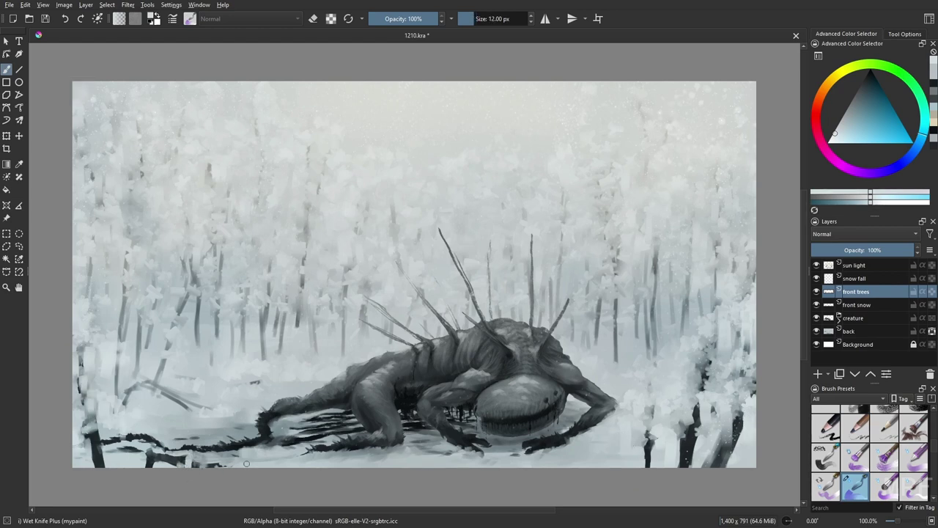
# Add fine snow dabs to the trunks beside the creature's head and save the document.
pyautogui.moveTo(684, 383); pyautogui.dragTo(688, 430)
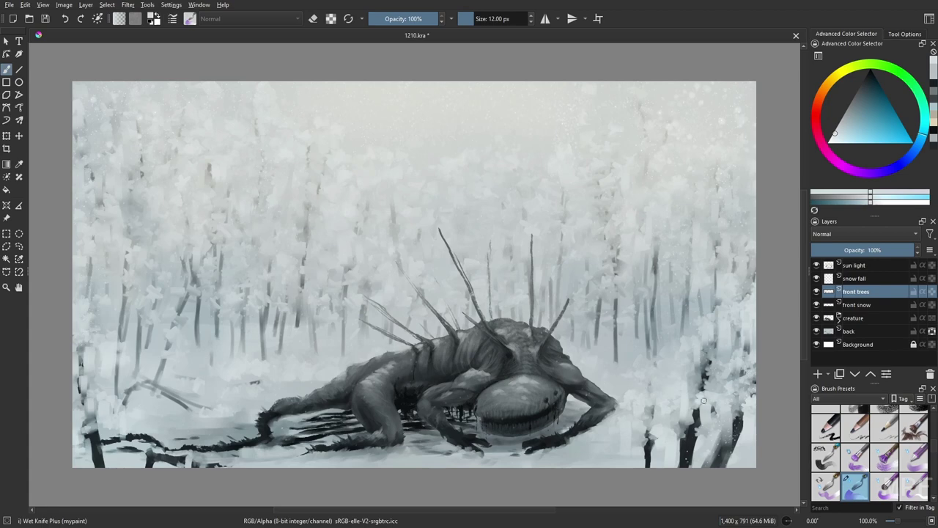
pyautogui.hotkey('ctrl', 's')
pyautogui.press('2')
# Add a Gaussian Blur filter mask to the back layer.
pyautogui.click(856, 331)
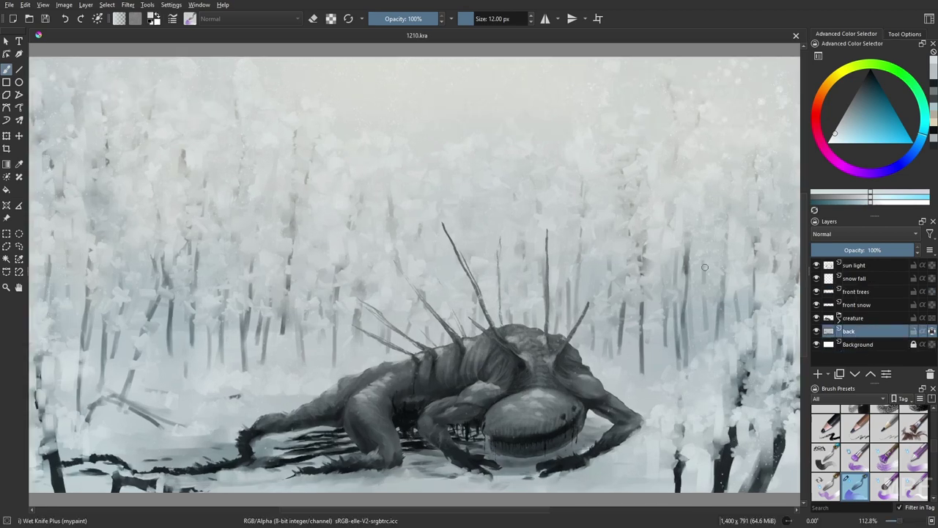
pyautogui.click(127, 5)
pyautogui.moveTo(146, 86)
pyautogui.click(314, 98)
pyautogui.click(668, 195)
pyautogui.click(746, 380)
# Erase the blur mask over the snowy ground around the creature with Airbrush Soft at about 312 px, and save the document.
pyautogui.click(827, 419)
pyautogui.click(505, 19)
pyautogui.press('e')
pyautogui.moveTo(159, 333); pyautogui.dragTo(145, 393)
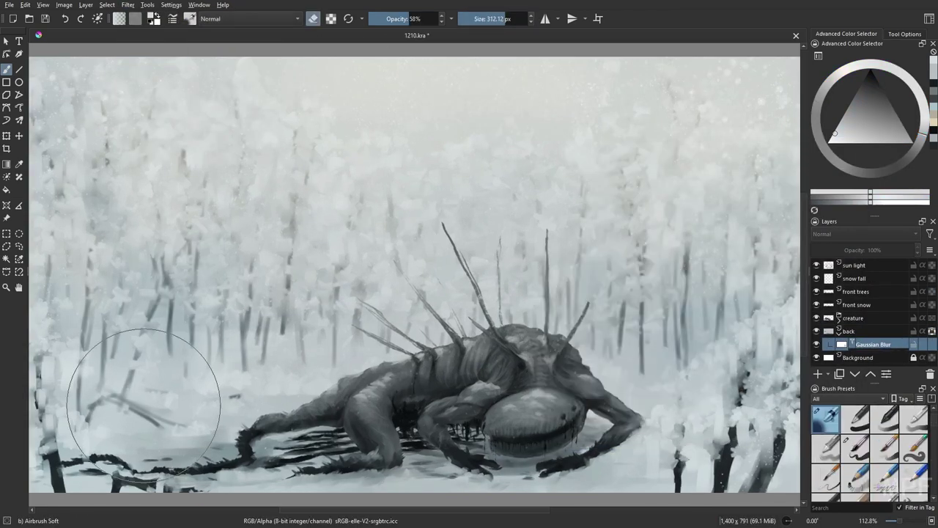
pyautogui.moveTo(516, 428)
pyautogui.mouseDown()
pyautogui.moveTo(694, 446)
pyautogui.moveTo(745, 363)
pyautogui.mouseUp()
pyautogui.click(477, 19)
pyautogui.hotkey('ctrl', 's')
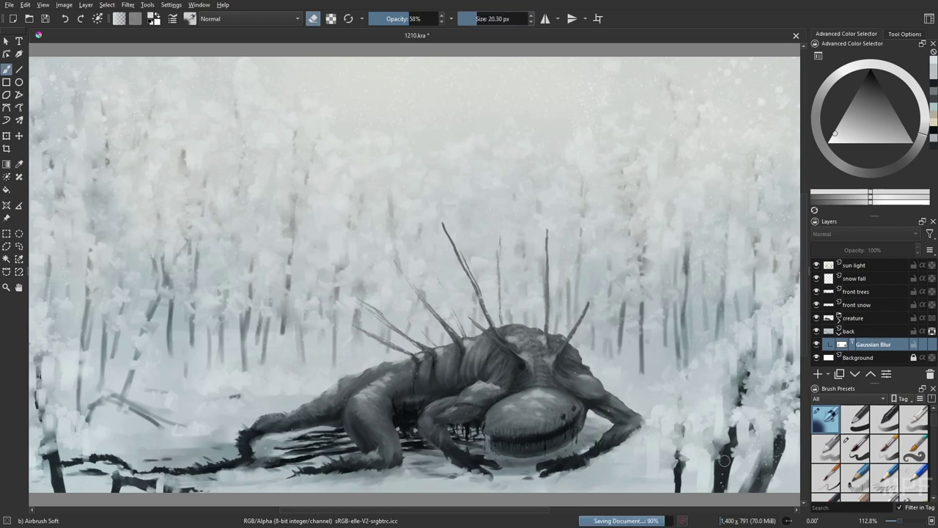
# Liquify the dark streaks beneath the tail on the creature group's under belly layer, using Build Up mode with amount 0.05.
pyautogui.click(840, 320)
pyautogui.moveTo(934, 295); pyautogui.dragTo(935, 312)
pyautogui.click(865, 331)
pyautogui.hotkey('ctrl', 't')
pyautogui.click(905, 35)
pyautogui.click(870, 73)
pyautogui.click(892, 109)
pyautogui.moveTo(301, 456); pyautogui.dragTo(289, 414)
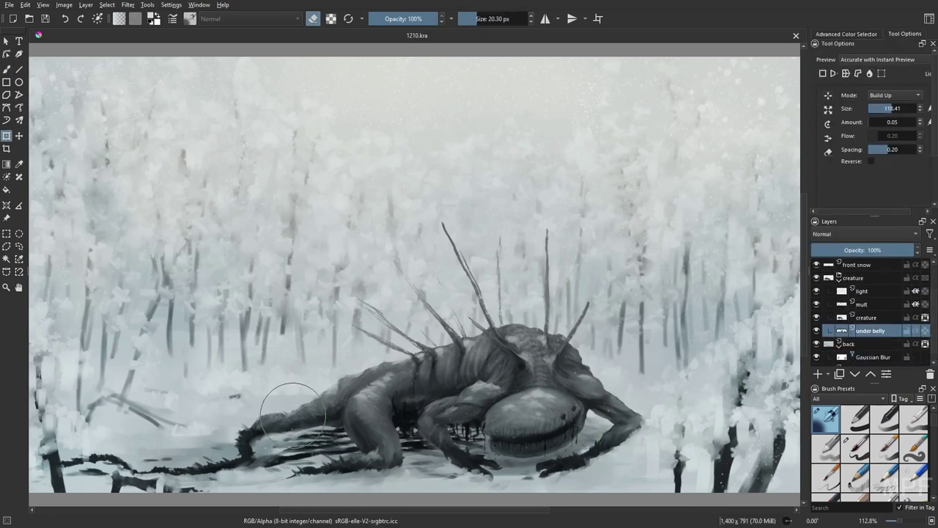
pyautogui.click(884, 108)
pyautogui.moveTo(277, 448)
pyautogui.mouseDown()
pyautogui.moveTo(369, 444)
pyautogui.moveTo(309, 446)
pyautogui.moveTo(286, 433)
pyautogui.mouseUp()
# Mirror the view and warp the dark streaks between the legs and under the tail with Liquify.
pyautogui.press('m')
pyautogui.moveTo(423, 443); pyautogui.dragTo(405, 445)
pyautogui.moveTo(500, 433); pyautogui.dragTo(529, 441)
# Return to painting with near-black at 100% opacity and add a streak under the tail on the under belly layer.
pyautogui.press('b')
pyautogui.press('/')
pyautogui.click(847, 33)
pyautogui.click(869, 73)
pyautogui.click(479, 19)
pyautogui.click(405, 19)
pyautogui.moveTo(507, 437); pyautogui.dragTo(536, 445)
# Paint more near-black texture beneath the hind leg and tail with the RGBA 06 Rock brush at 8 px.
pyautogui.rightClick(522, 462)
pyautogui.click(464, 418)
pyautogui.press(']')
pyautogui.press(']')
pyautogui.press(']')
pyautogui.moveTo(472, 448); pyautogui.dragTo(526, 452)
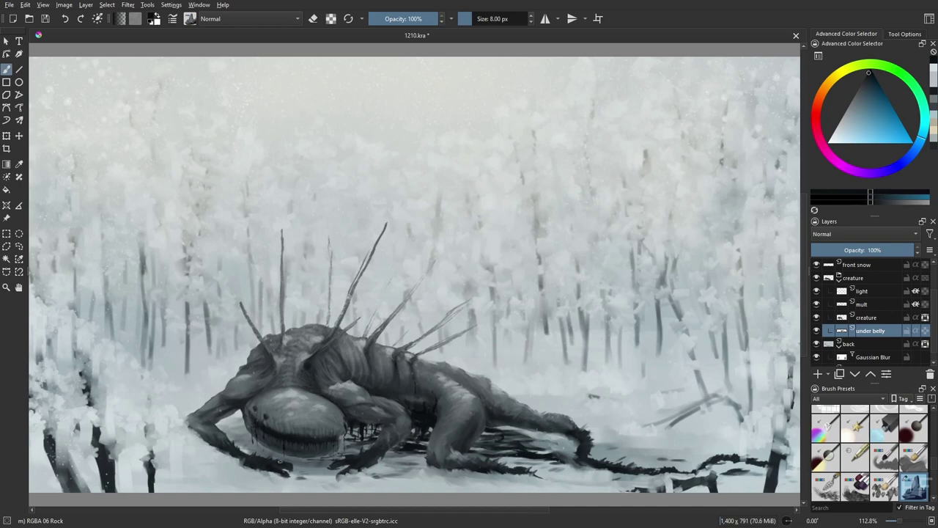
# Check the painting unmirrored, return to the mirrored view and select the Gamer Knife Maybe brush.
pyautogui.press('m')
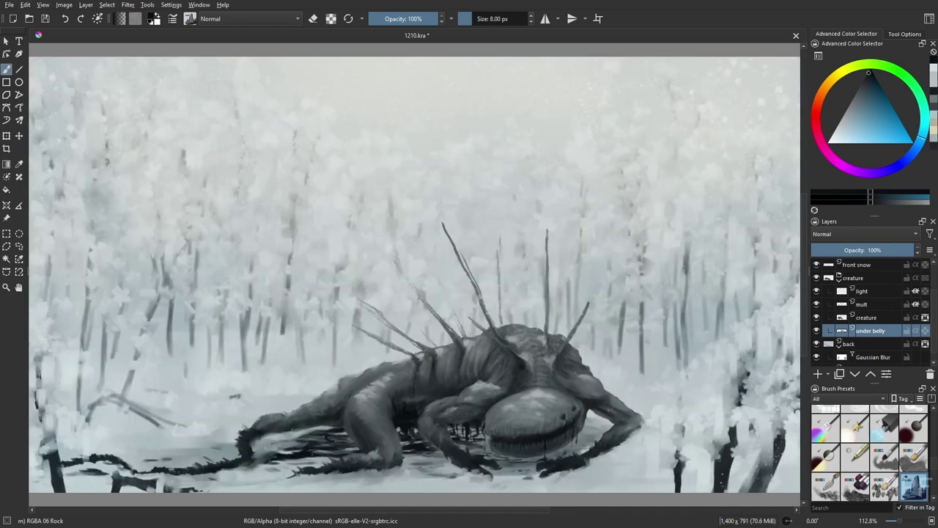
pyautogui.press('m')
pyautogui.rightClick(493, 374)
pyautogui.click(494, 316)
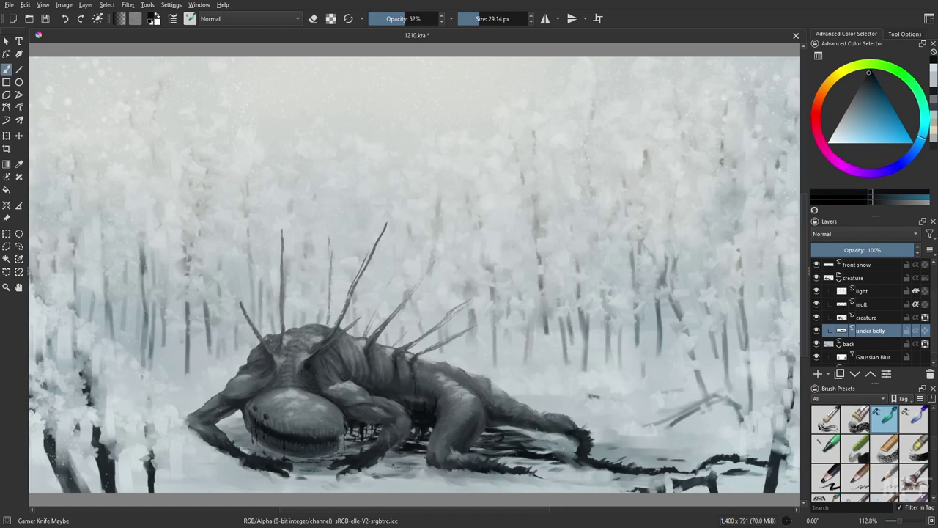